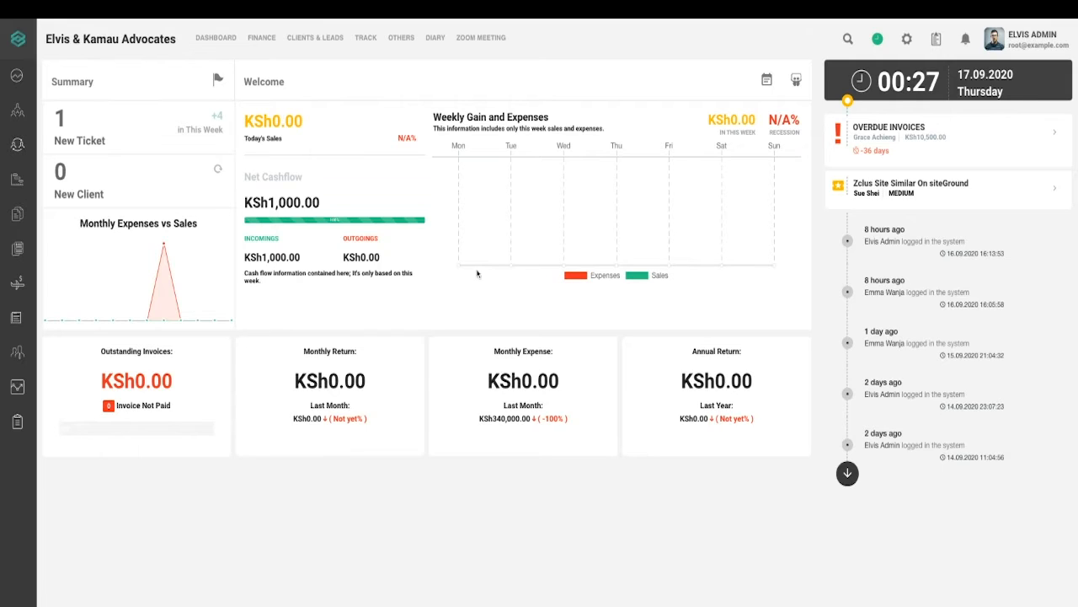
- Pin the completed case from the case list and remove it from the pinned cases again
mouse_move(35, 150)
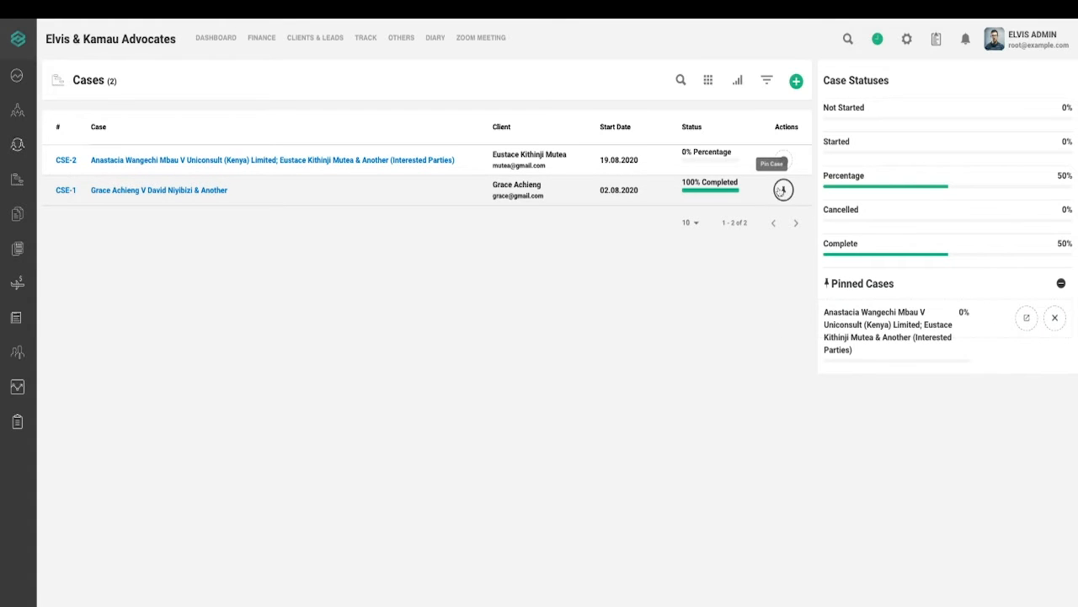
click(783, 190)
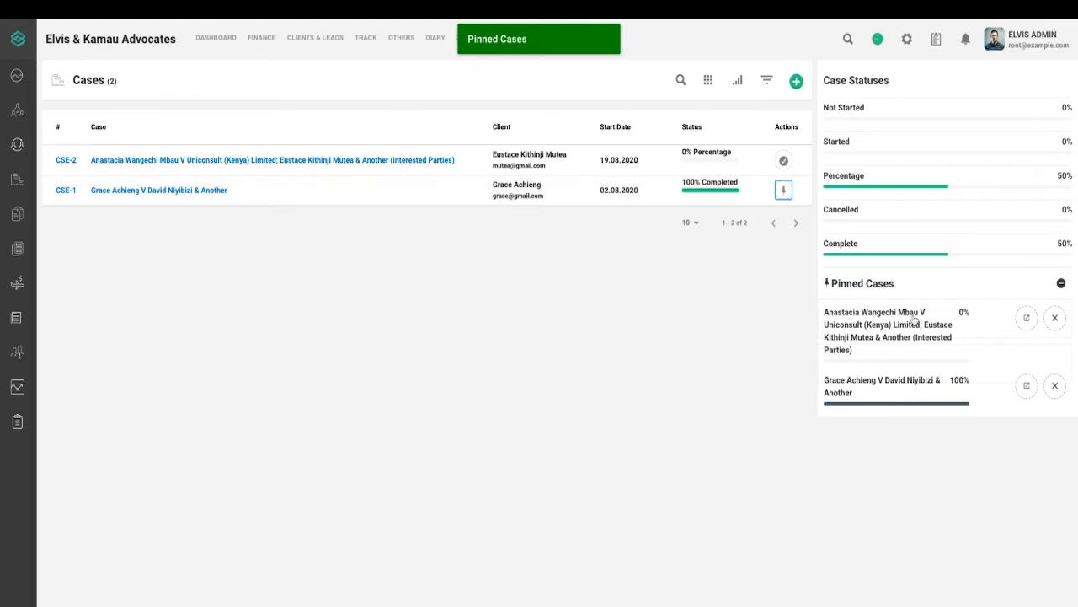
click(1055, 388)
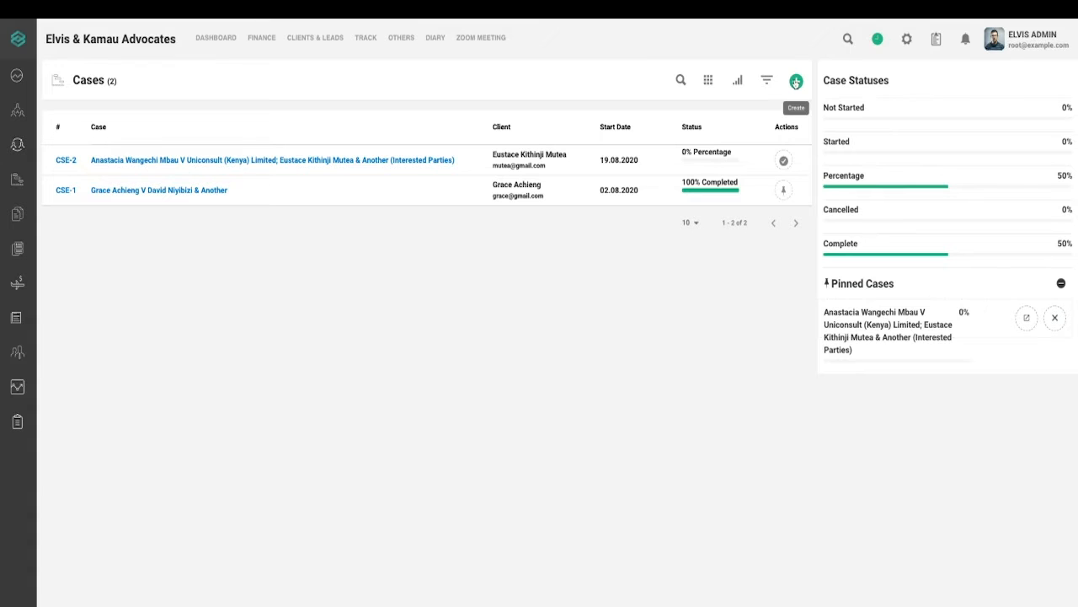
- Start a new case, enter the Ethics And Anti-Corruption Commission suit as its name, and choose its client by searching "eu"
click(796, 81)
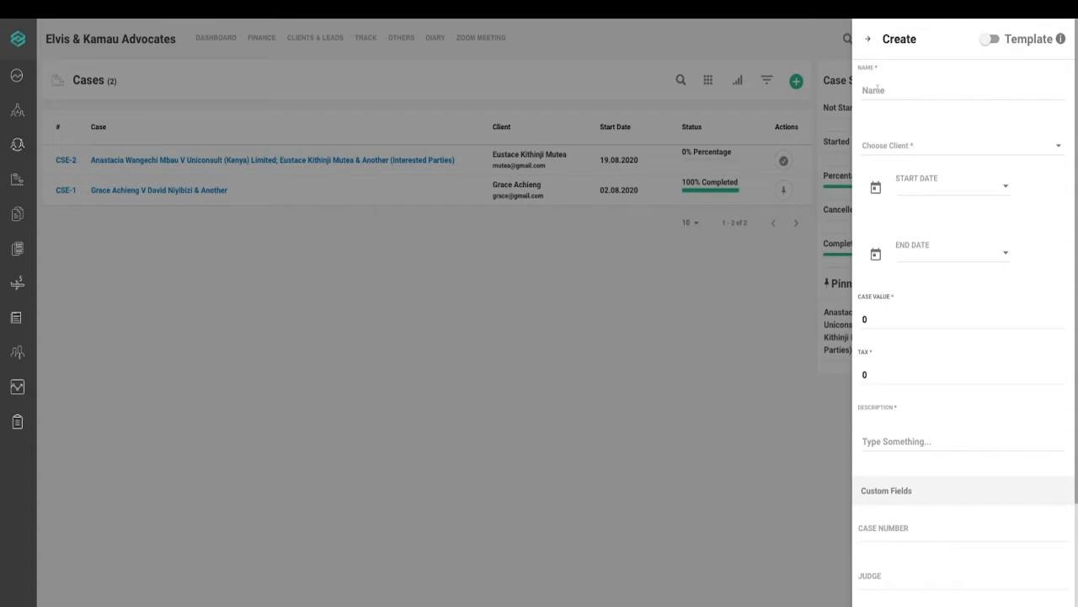
click(878, 88)
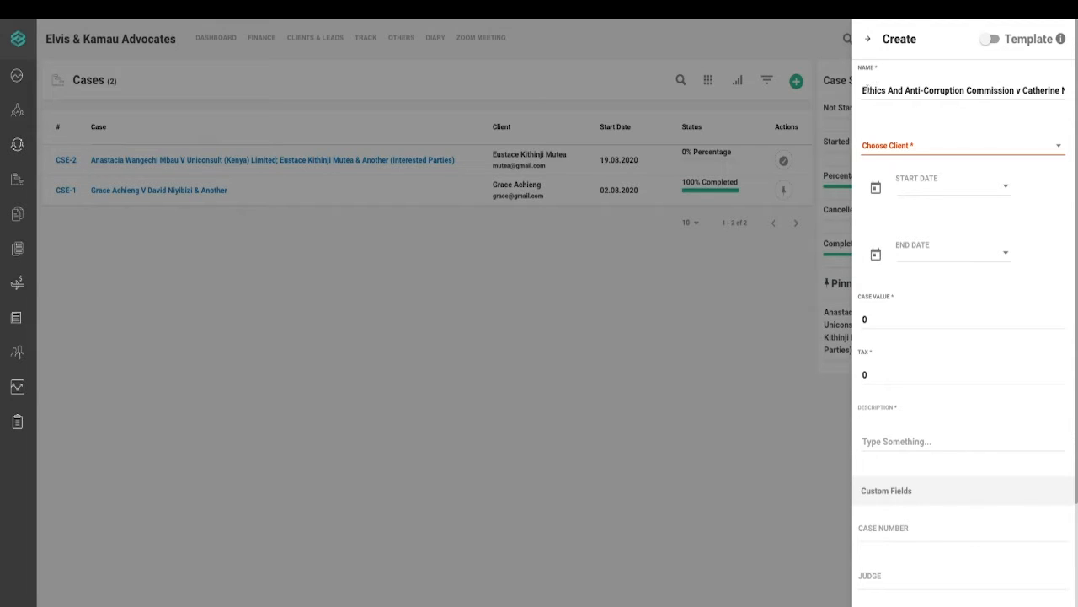
click(931, 149)
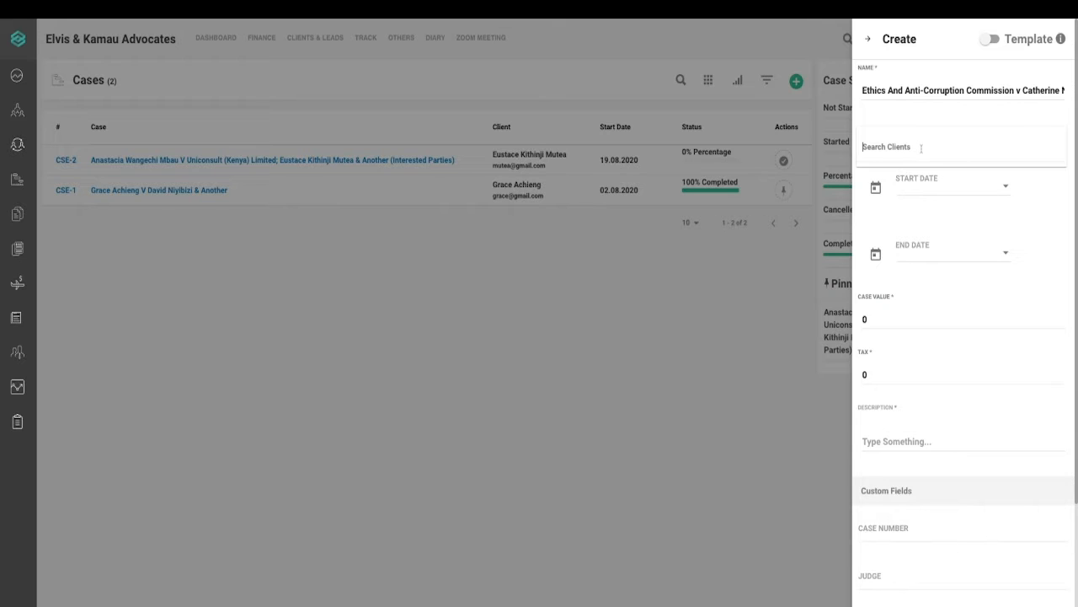
text(eu)
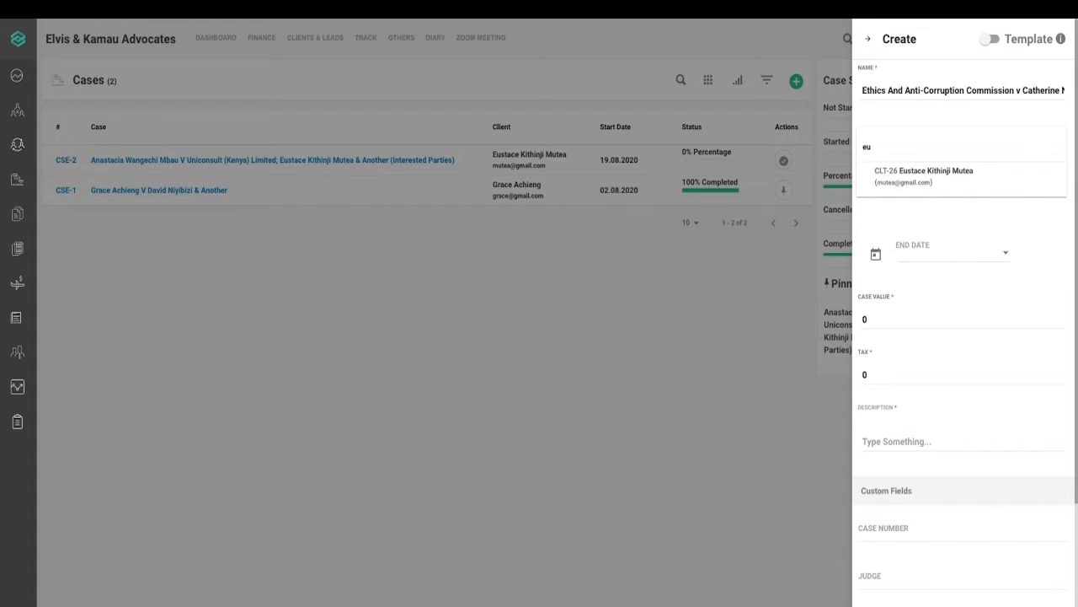
click(935, 175)
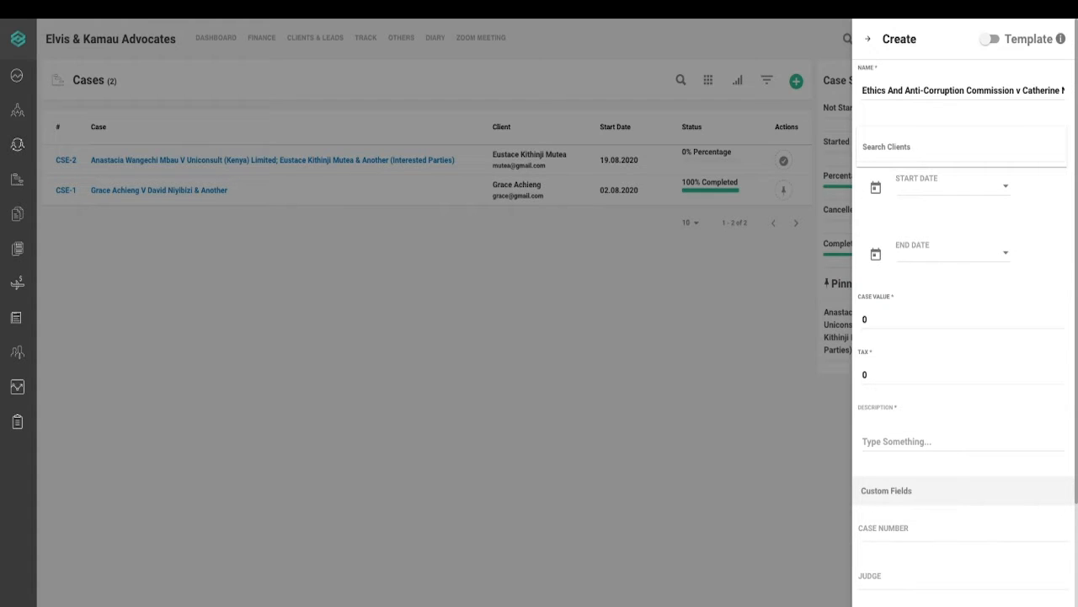
text(clt)
key(BackSpace)
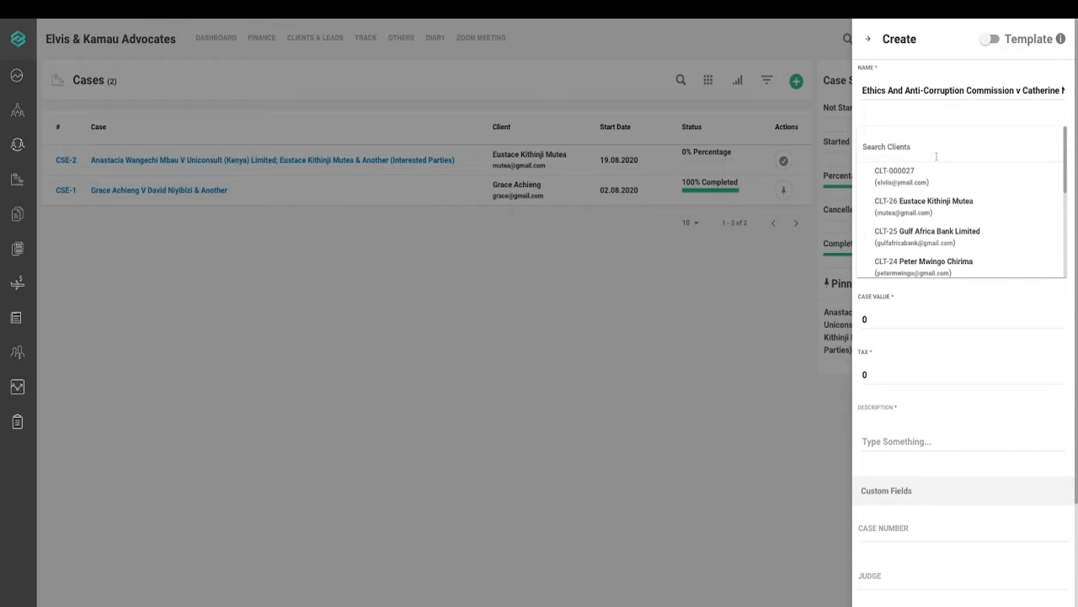
text(eu)
click(957, 183)
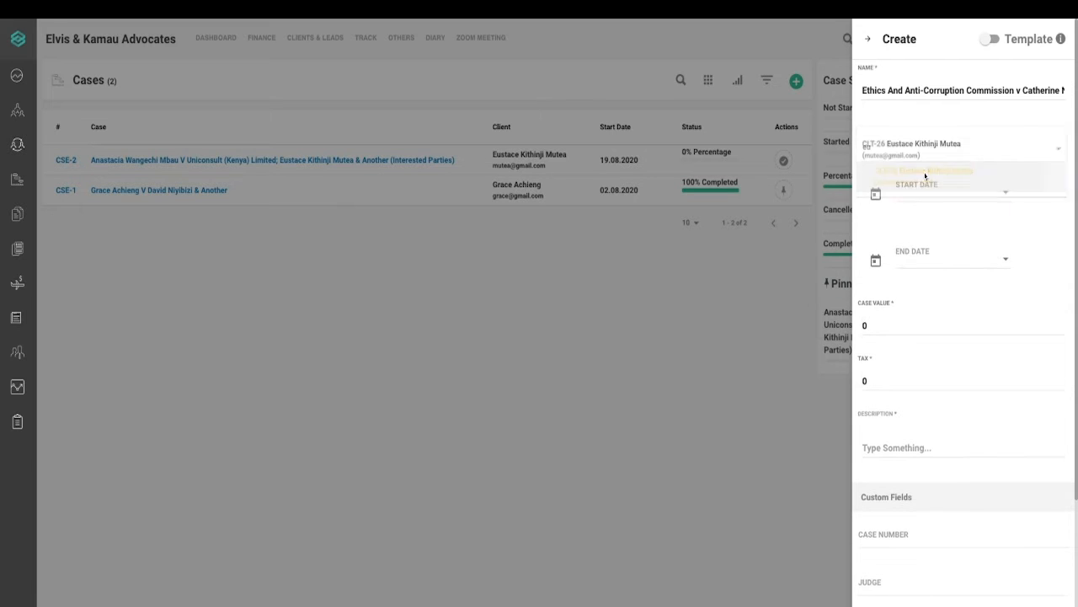
- Set the new case's start date to 9/17/2020 and its end date to 8/23/2022
click(877, 196)
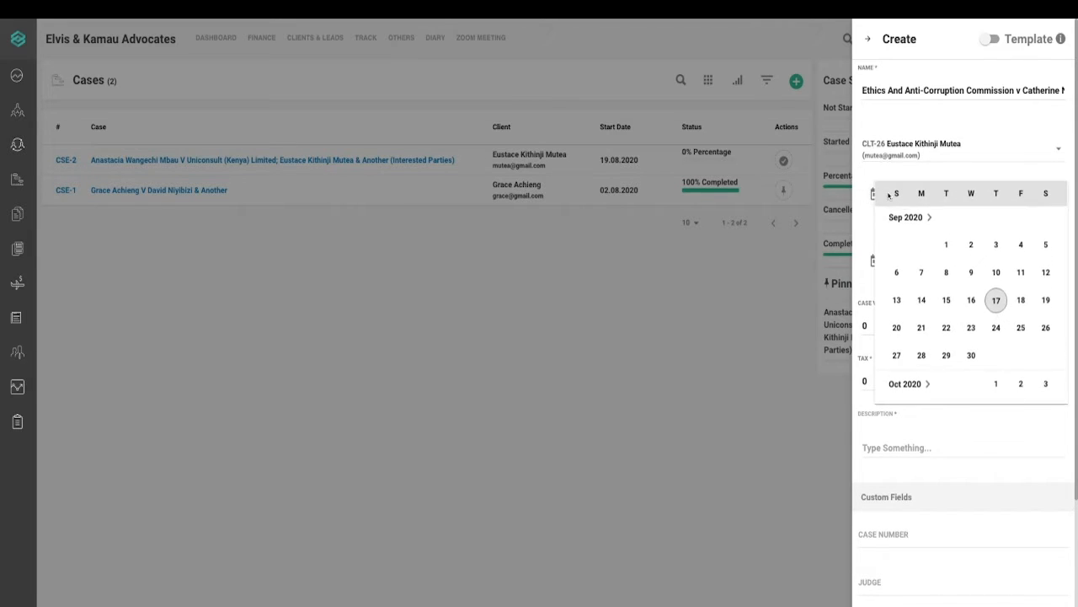
click(996, 303)
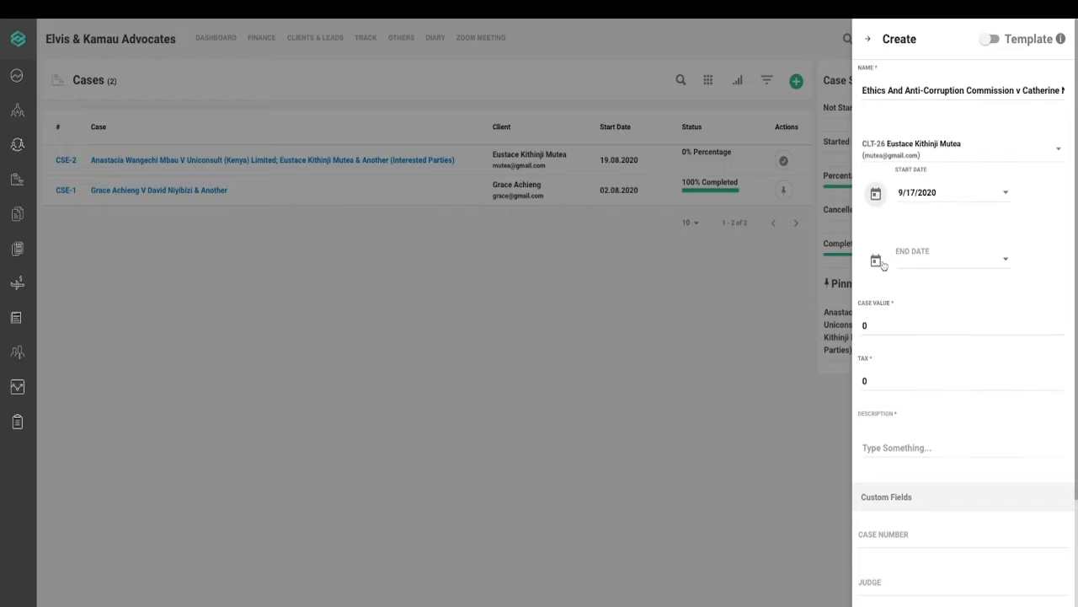
click(877, 261)
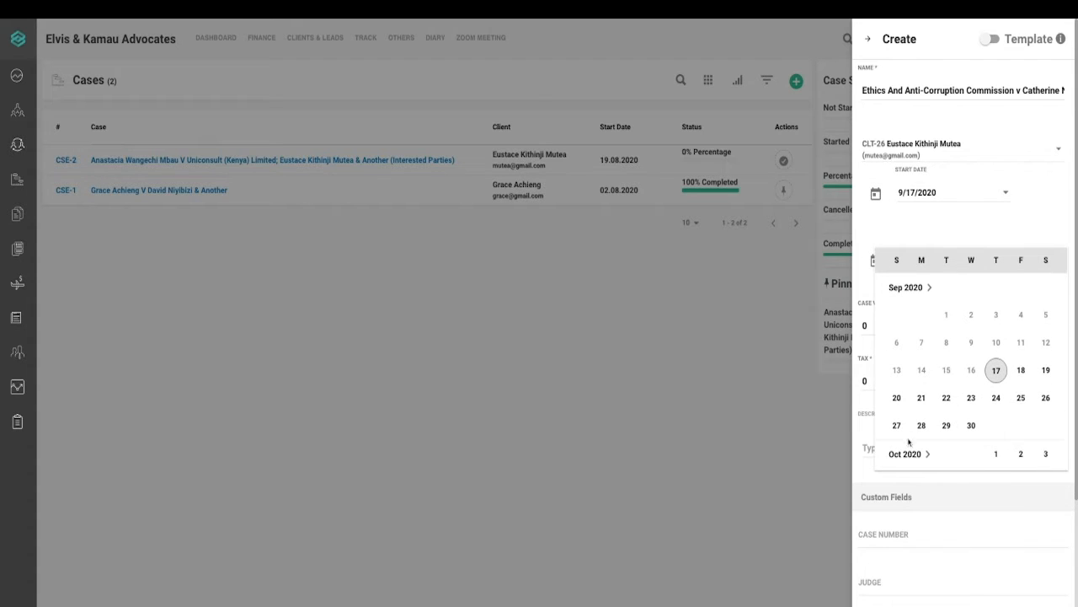
click(912, 454)
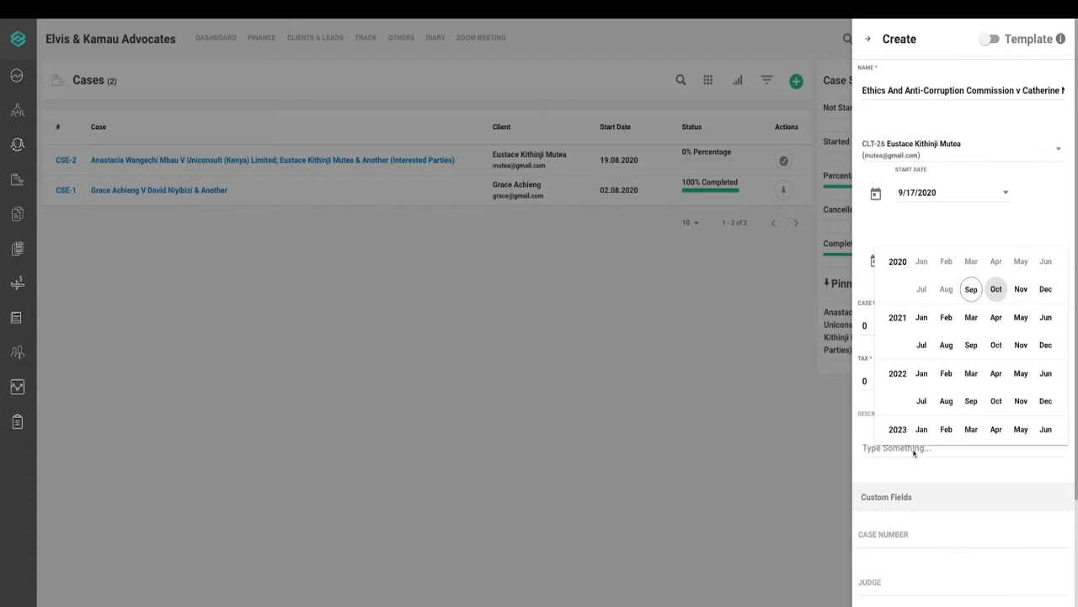
click(947, 401)
click(952, 401)
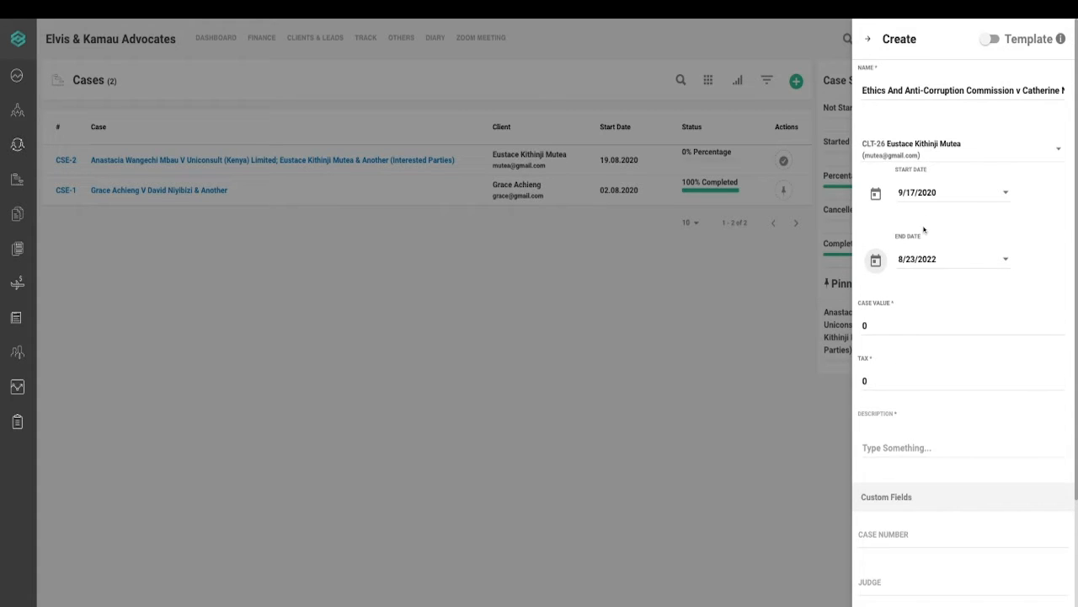
- Set the case value to 10000000 and the tax to 10
click(876, 325)
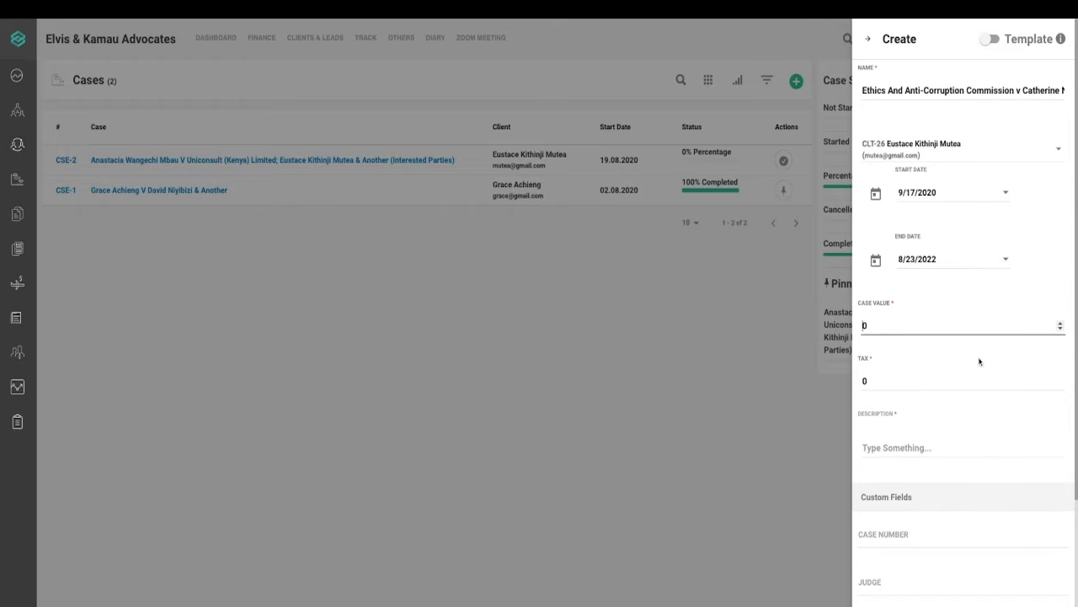
text(10000000)
click(929, 381)
key(Left)
text(1)
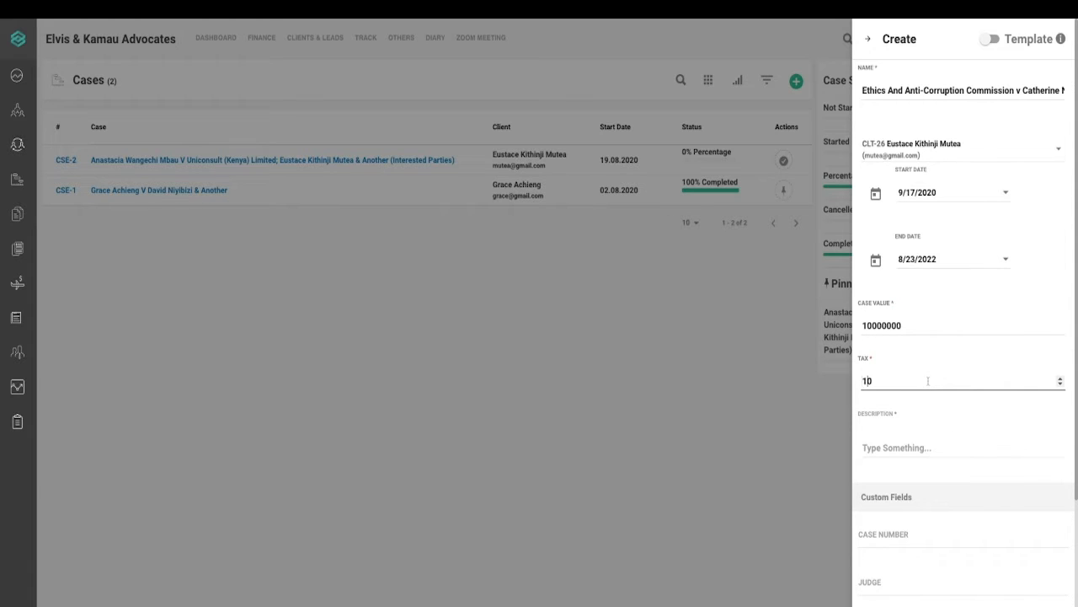
- Fill in the case description with the paragraph on the intended appeal and the injunction over the underlisted bank accounts
click(943, 448)
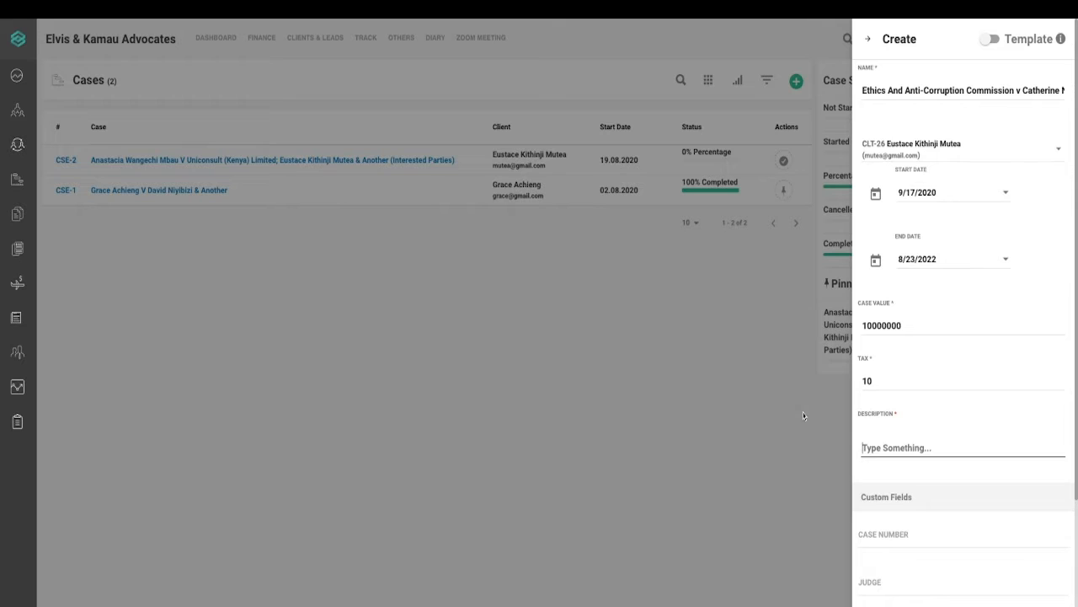
click(112, 605)
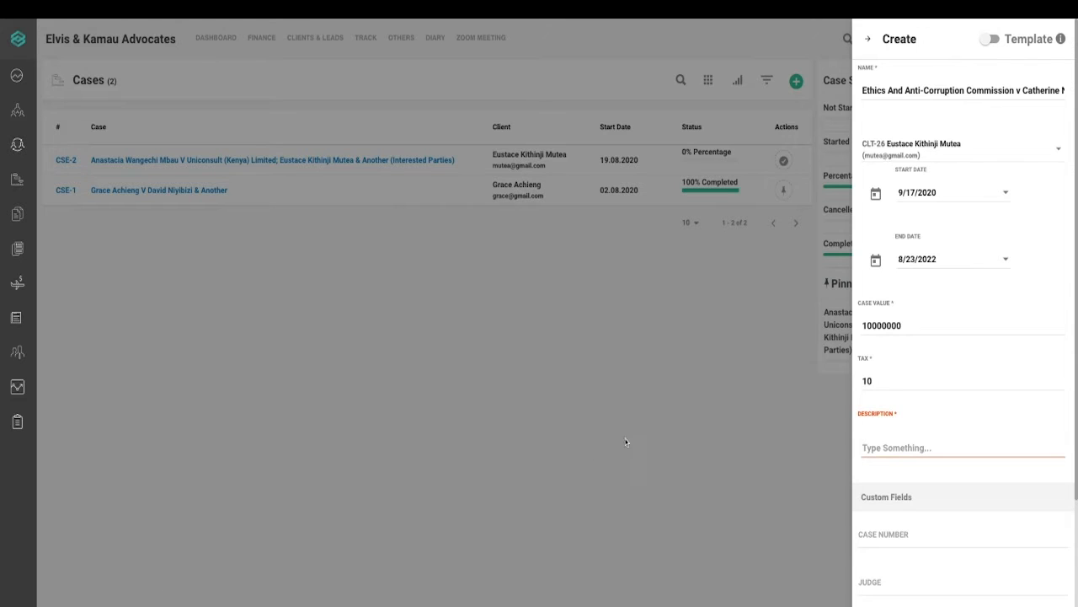
click(884, 449)
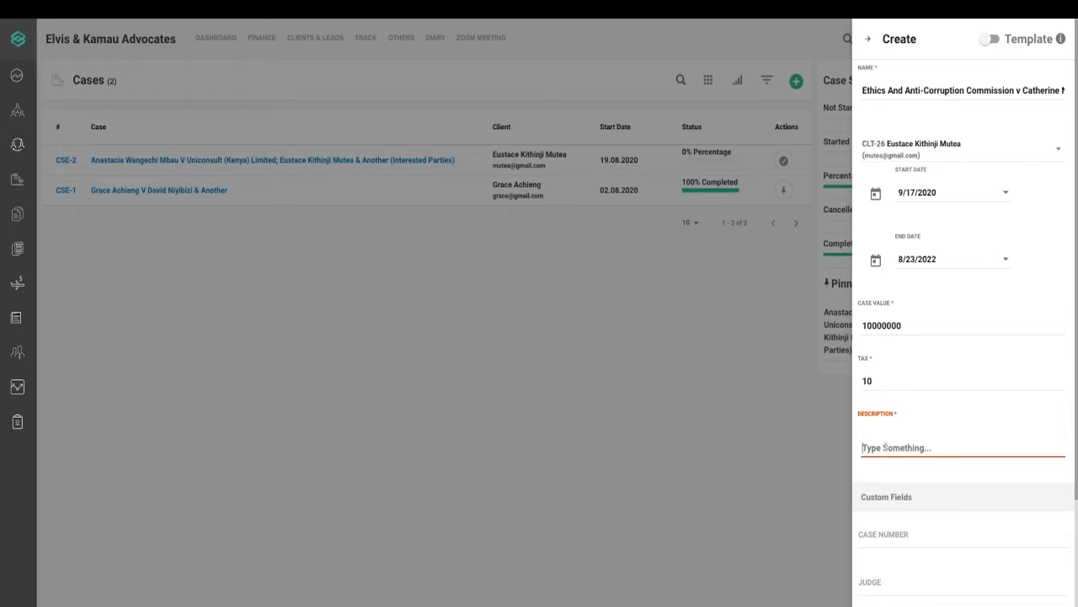
text(Pending the hearing and determination of its intended appeal from the judgment of the High Court (J.N. Onyiego, J.) given on 8th April 2020, the applicant in its application dated 25th June 2020, made under Rule 5(2)(b) of the Court of Appeal Rules, seeks an order of injunction to restrain the respondents from withdrawing funds, transferring, disposing of, wasting or in any other way dealing with the underlisted bank accounts)
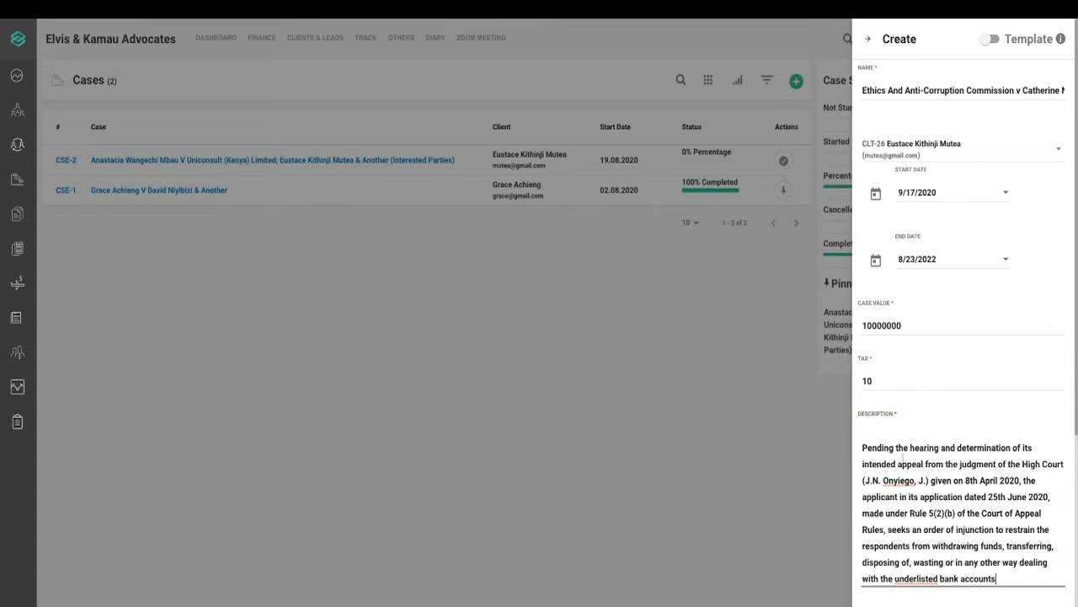
- Go through the custom fields from case number to court type, leave them blank, and create the case
scroll(980, 537, down, 5)
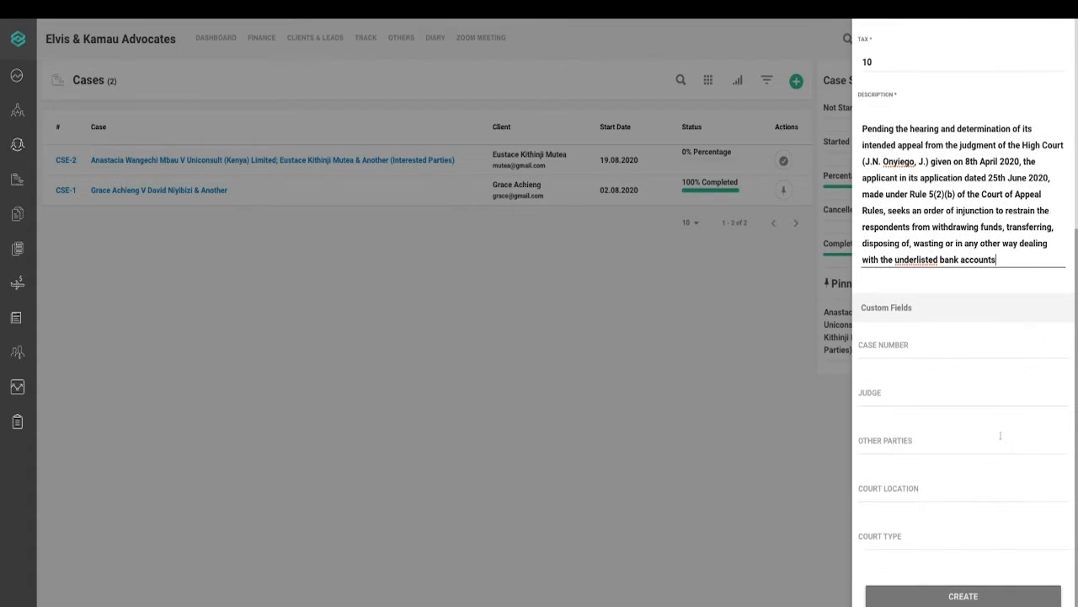
click(912, 342)
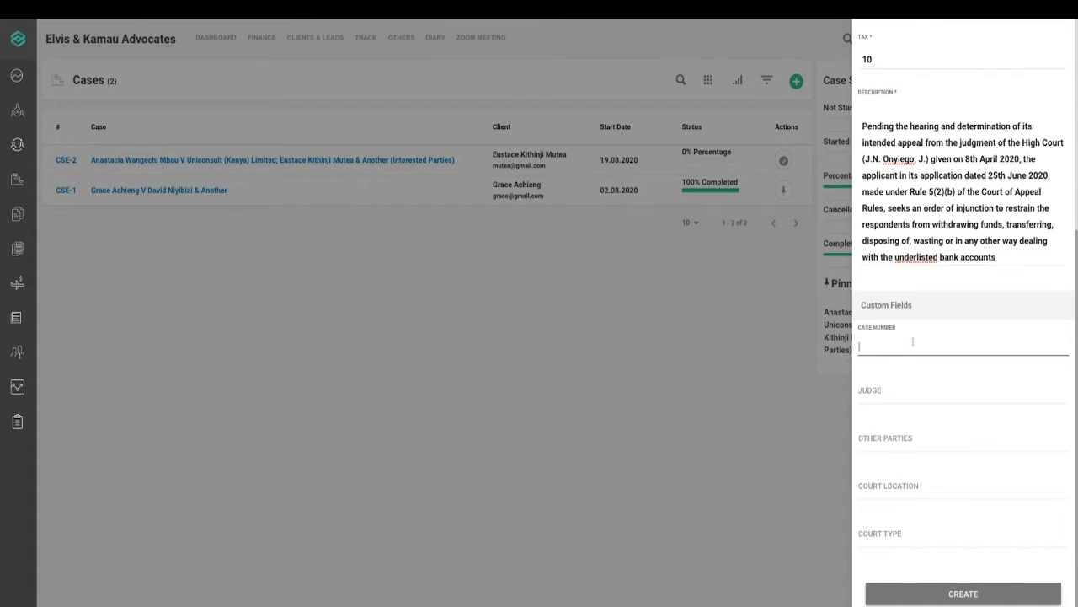
click(902, 406)
click(907, 440)
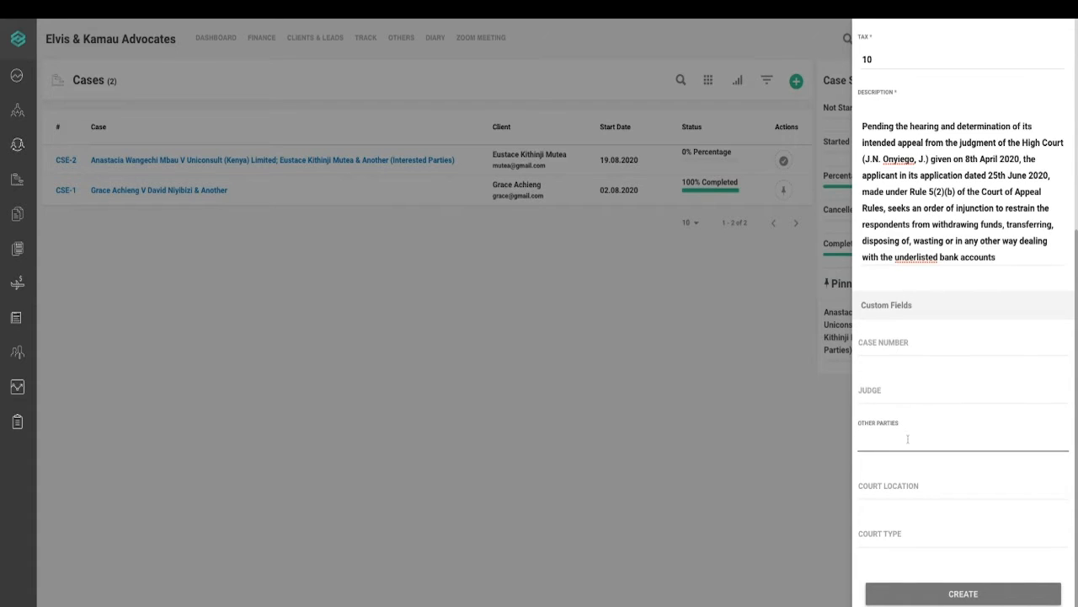
click(931, 493)
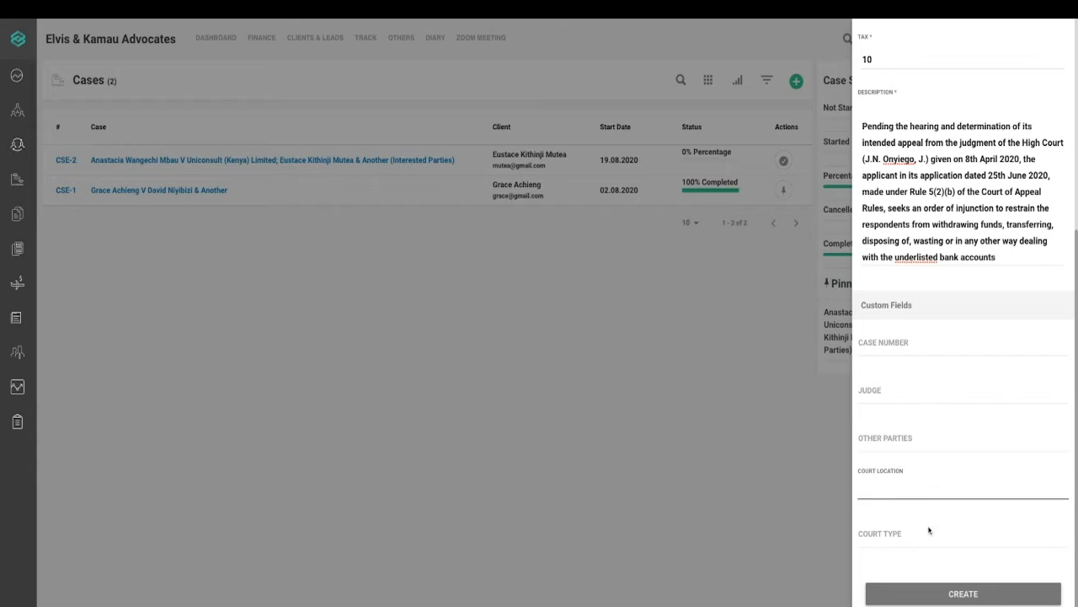
click(930, 531)
scroll(923, 450, up, 4)
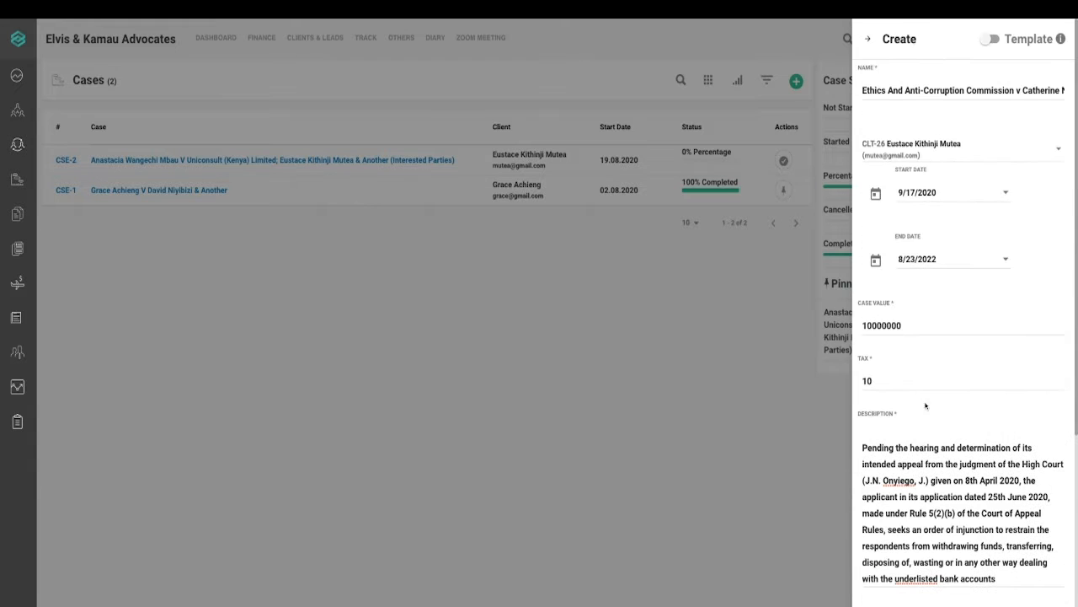
scroll(928, 341, down, 4)
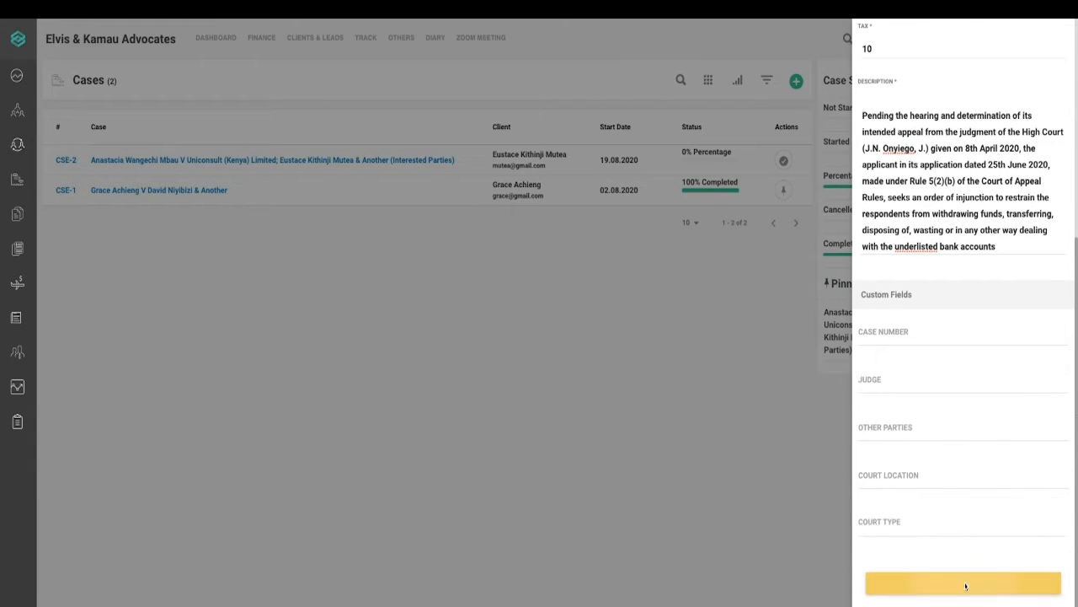
click(966, 585)
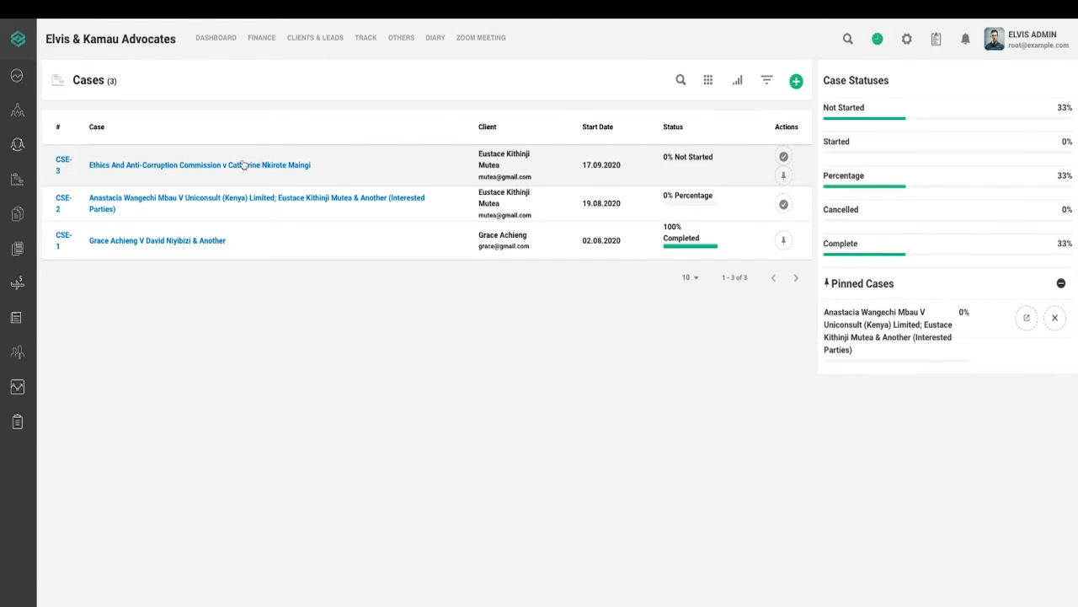
- View the newly created case's summary and return to the case list
click(365, 182)
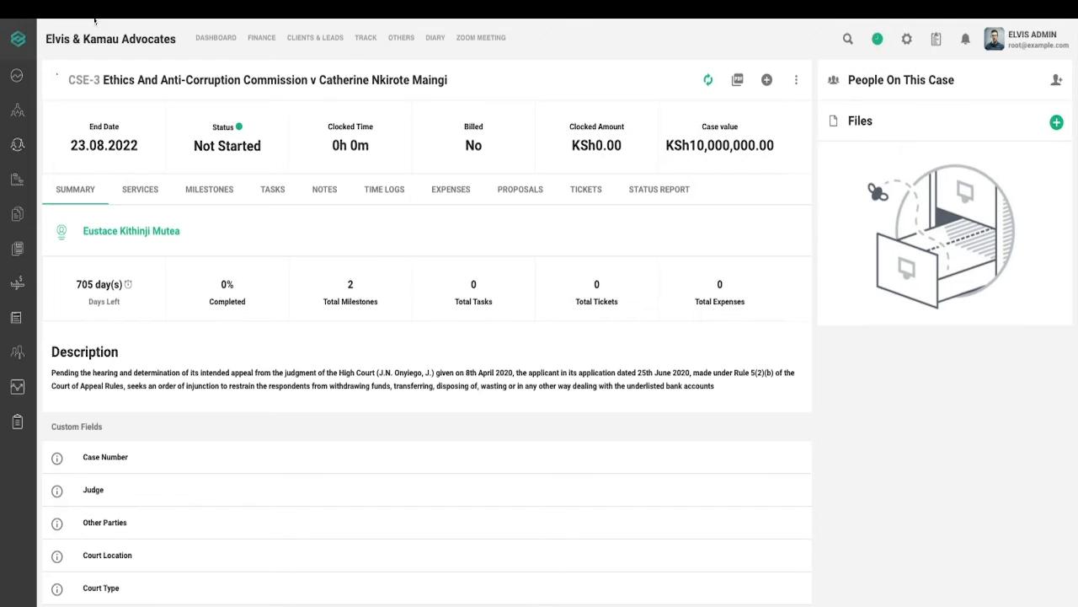
key(alt+Left)
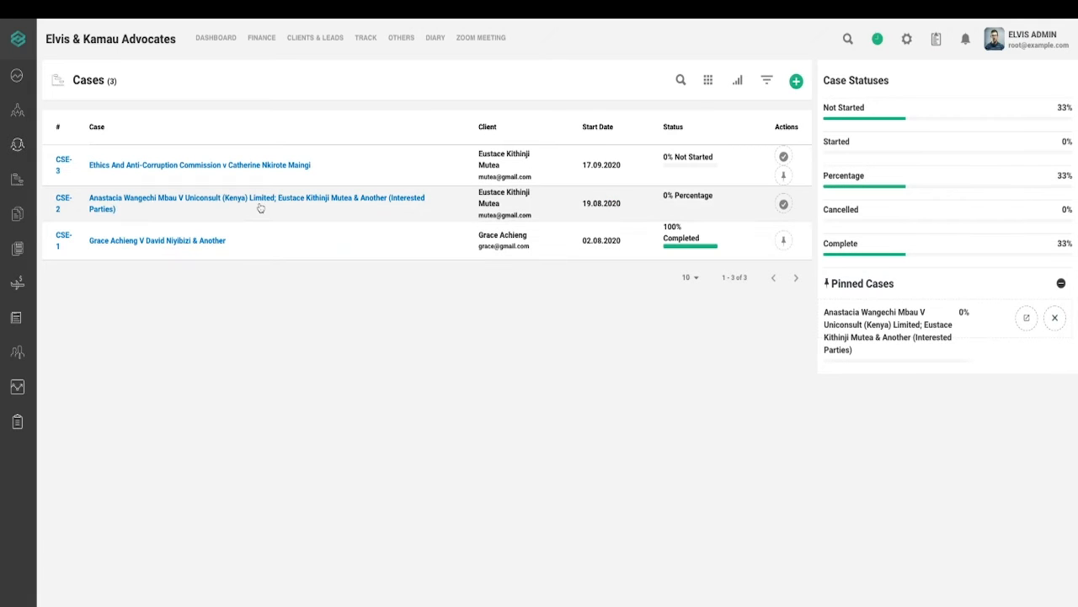
- Open the case against Uniconsult (Kenya) Limited and review its services, milestones and tasks
click(260, 208)
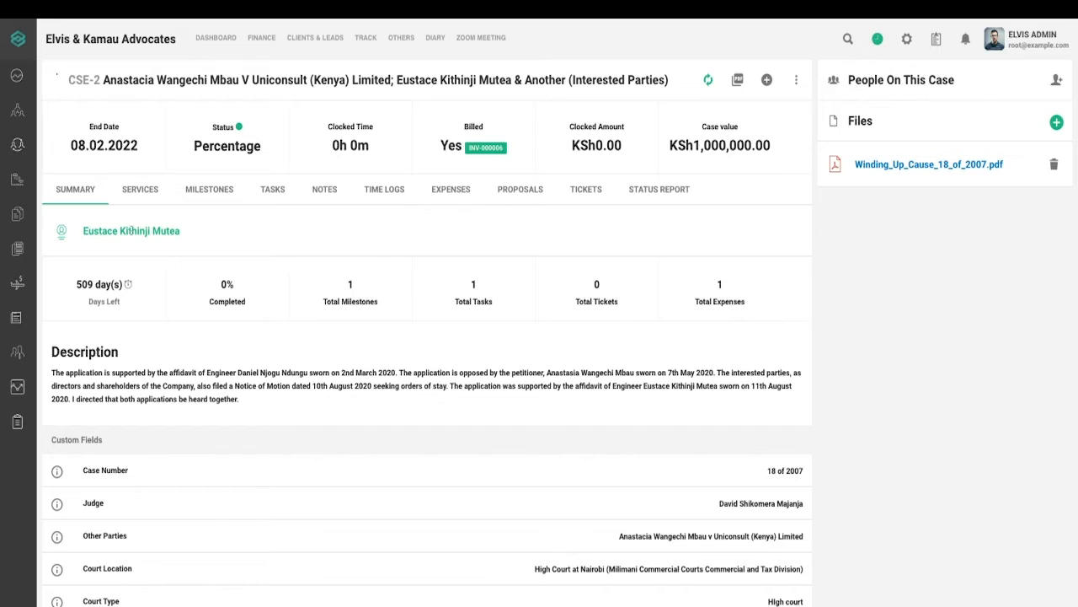
click(140, 190)
click(211, 193)
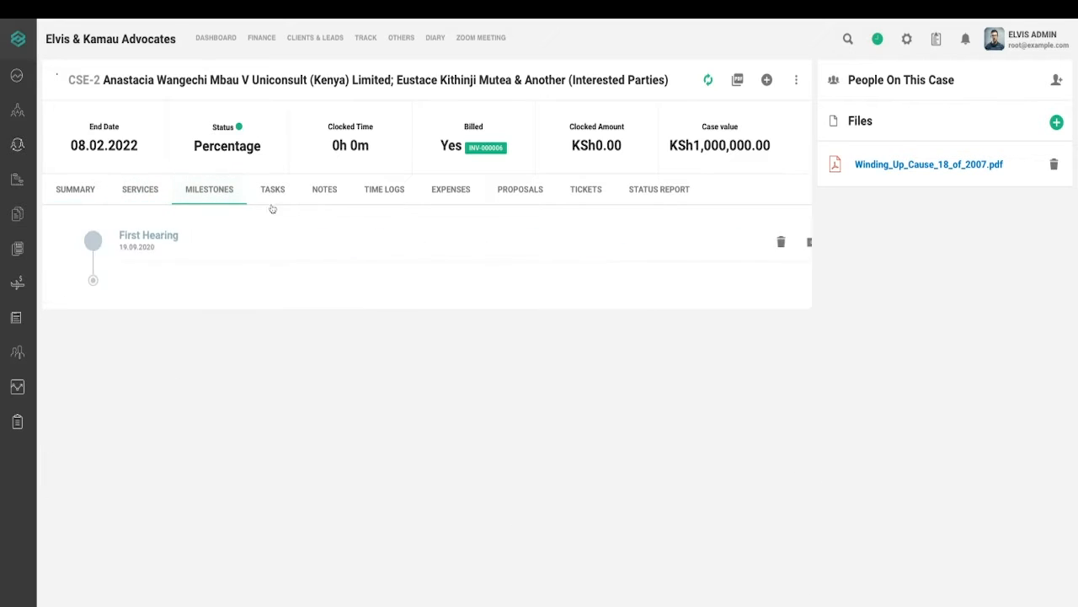
click(268, 191)
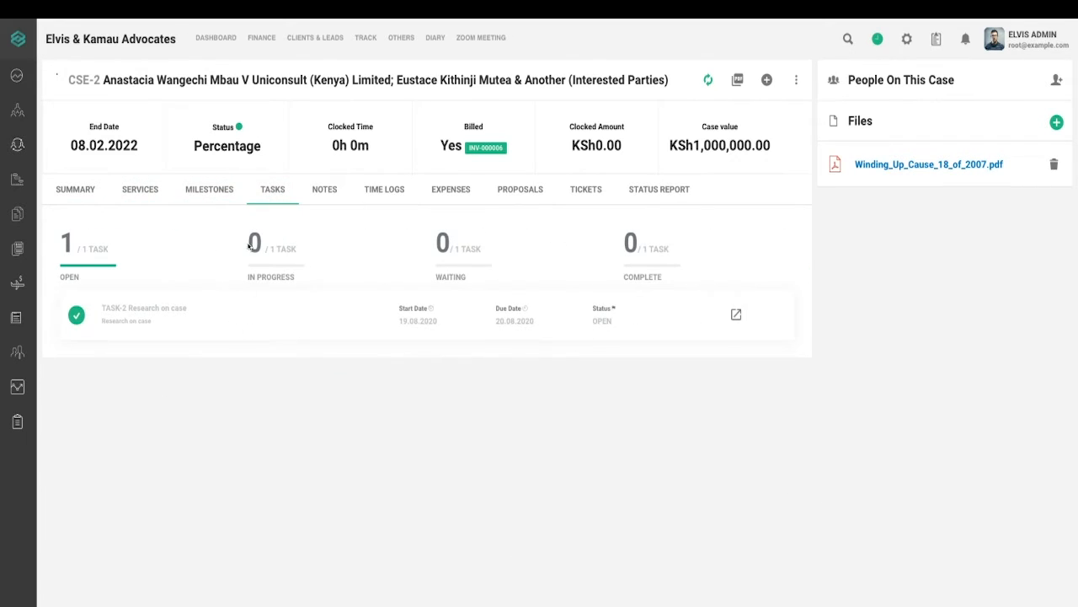
- Add the note "this is a note" to the case
click(327, 196)
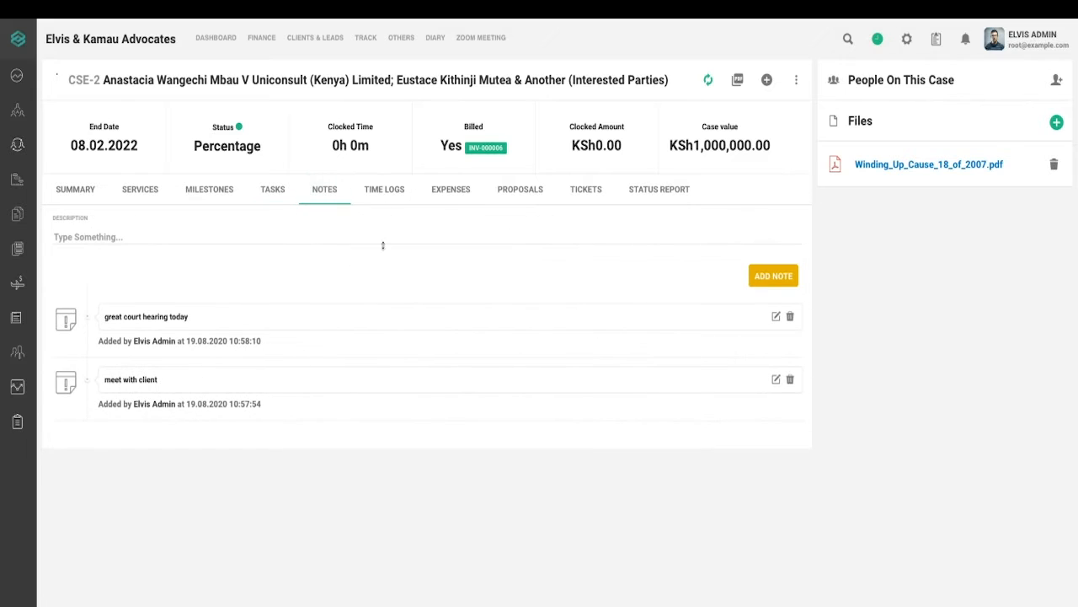
click(193, 239)
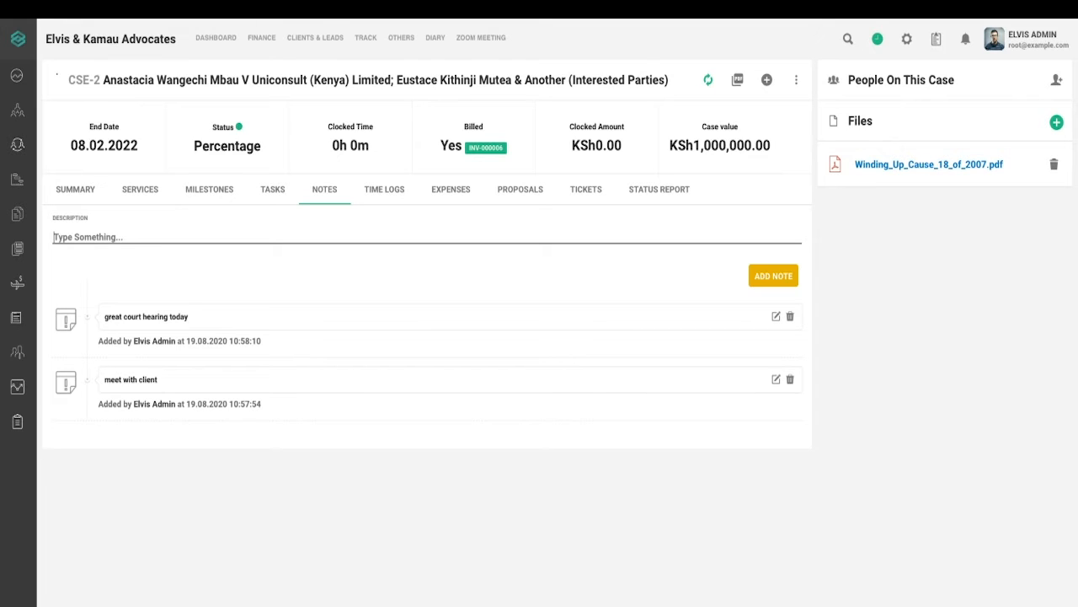
text(this is a note)
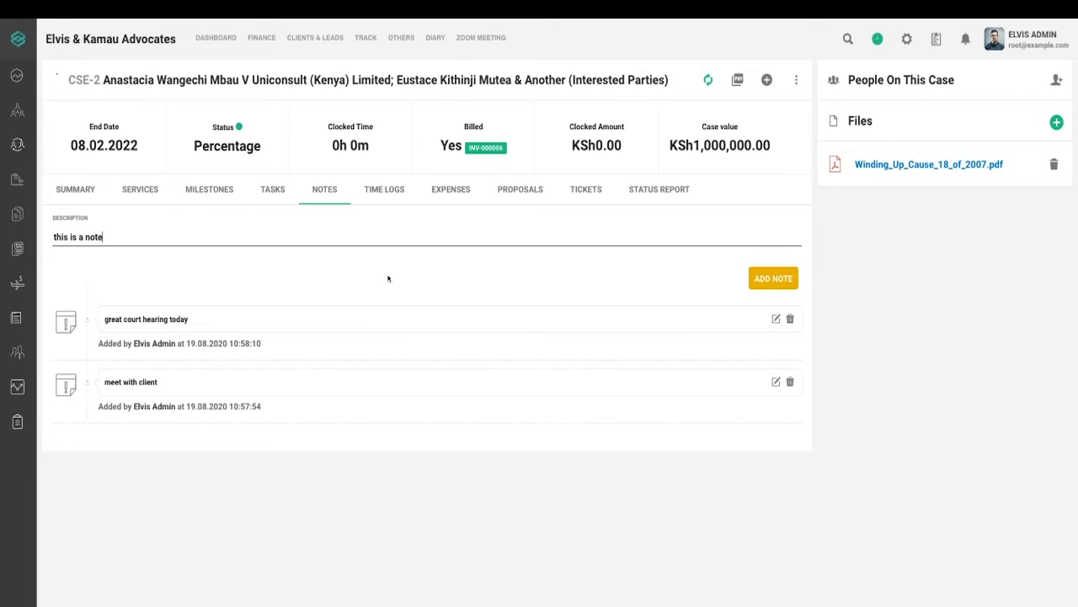
click(761, 279)
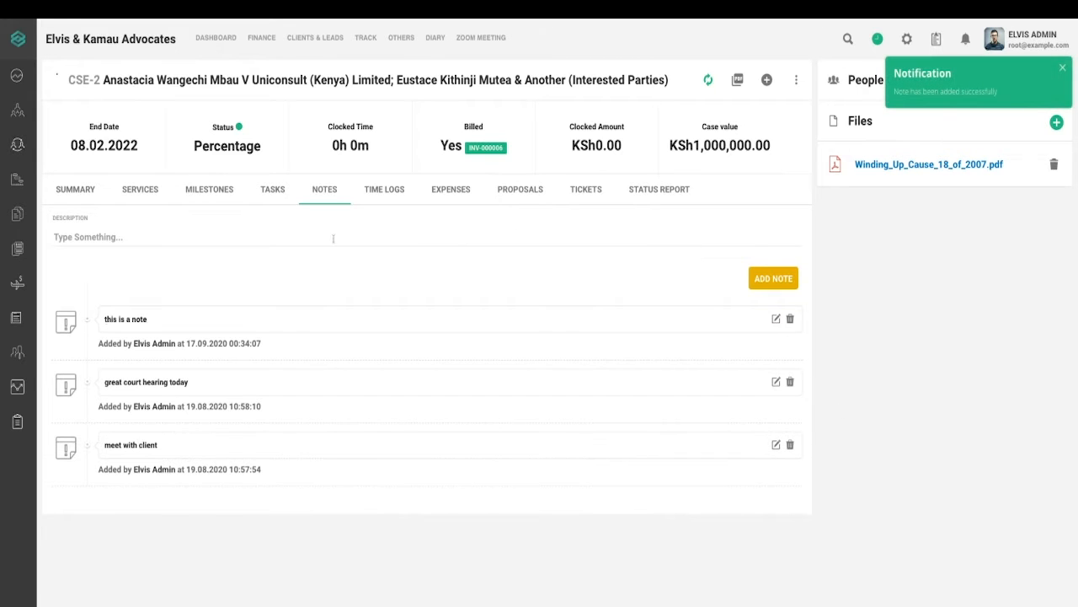
- Review the case's time logs, expenses, proposals, tickets and status report
click(384, 192)
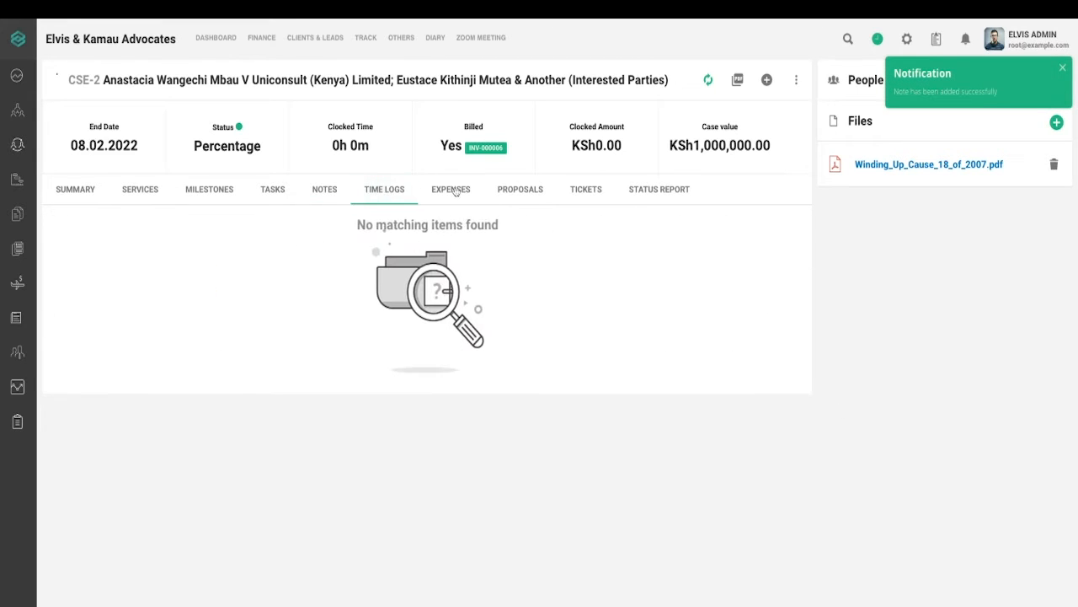
click(453, 190)
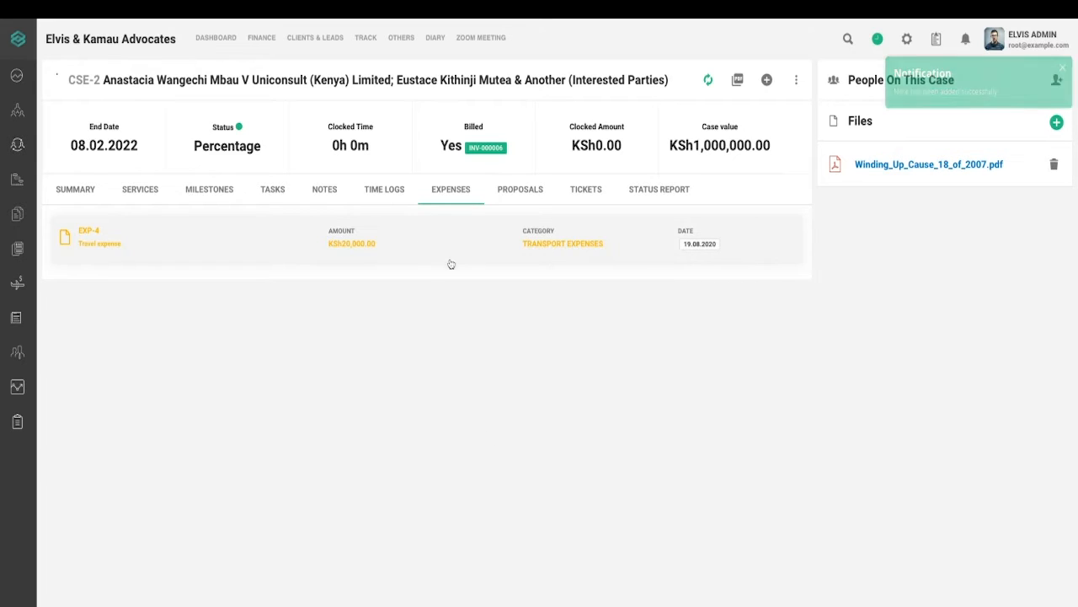
click(541, 196)
click(579, 194)
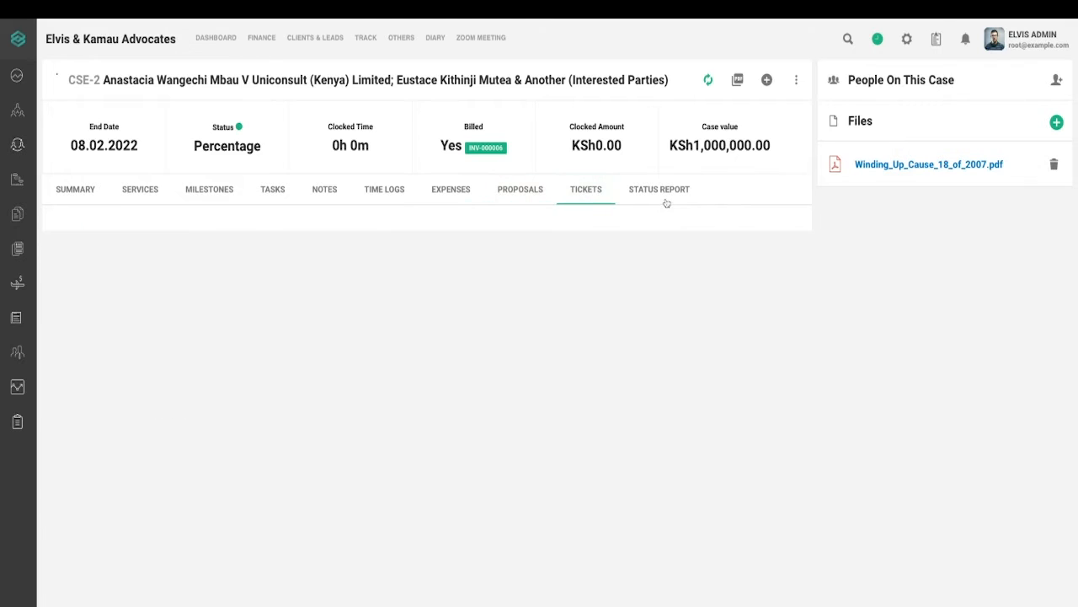
click(664, 199)
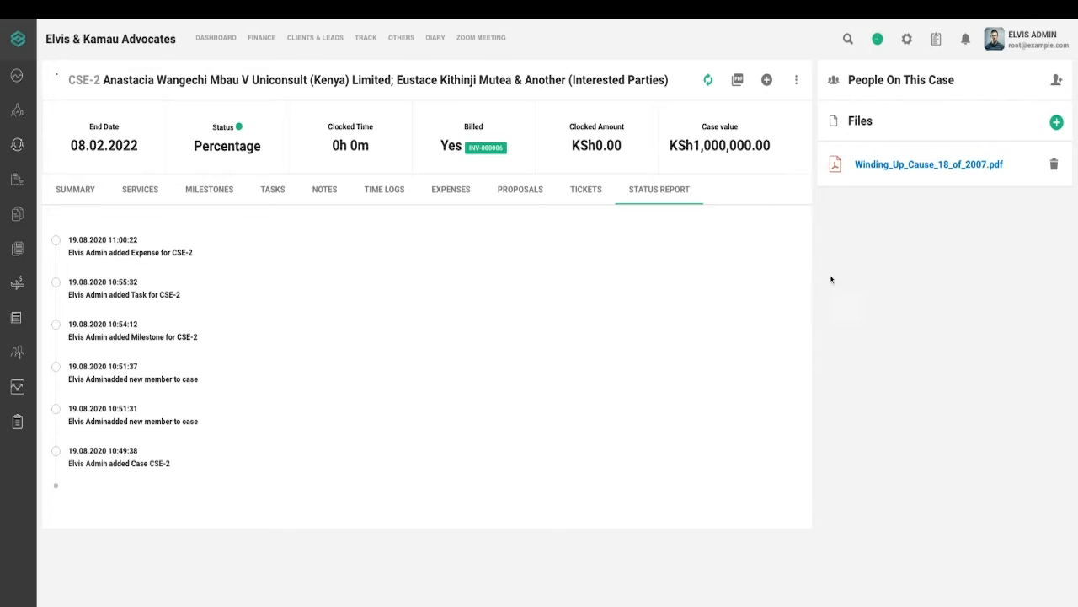
- Assign the second and third staff members in the assignee list to the case, one at a time
click(1057, 81)
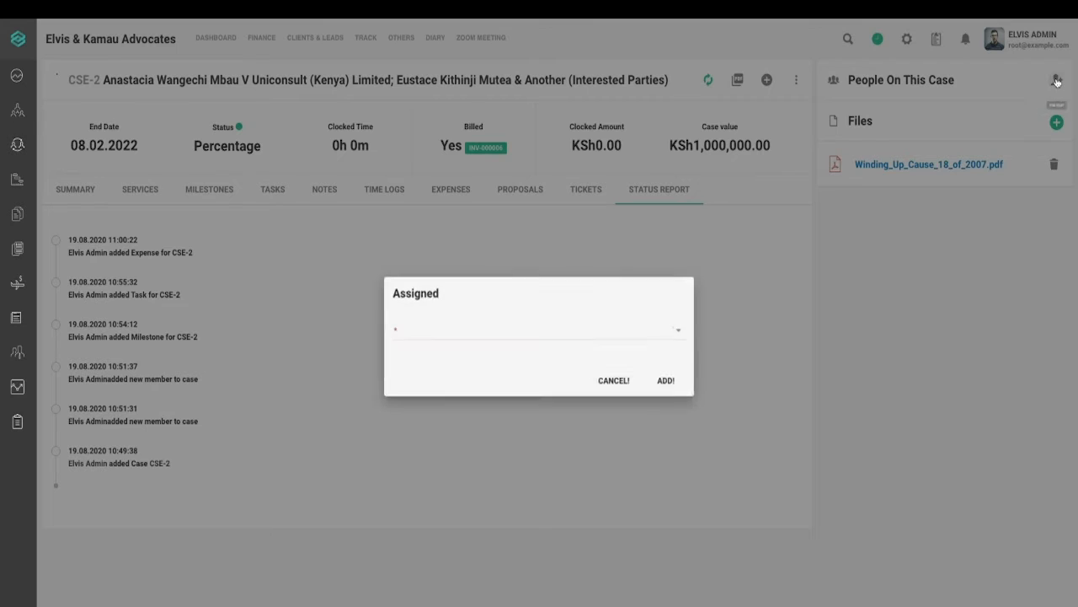
click(613, 332)
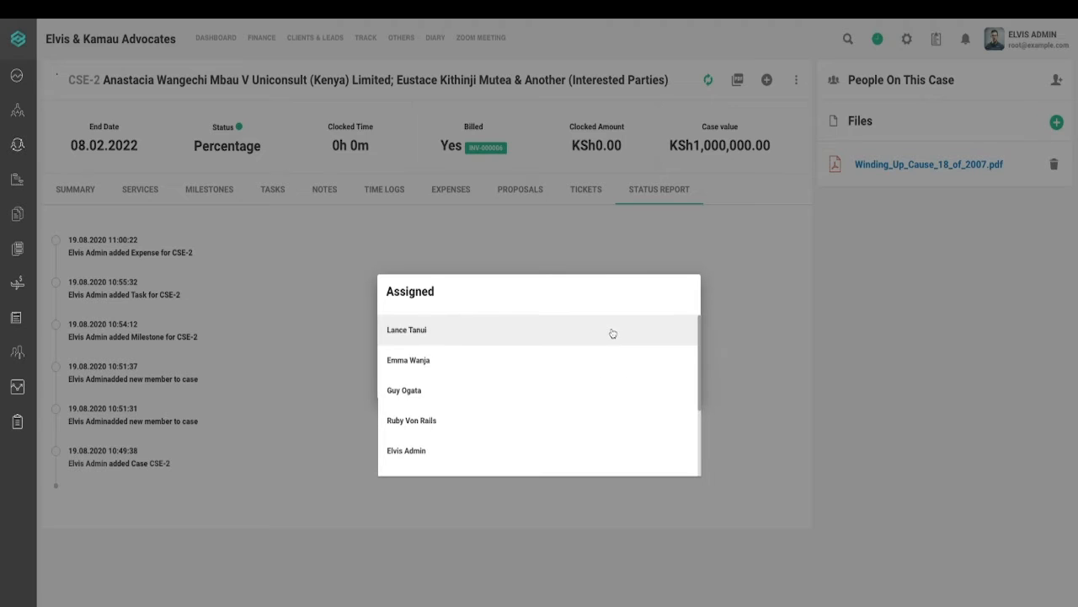
click(613, 371)
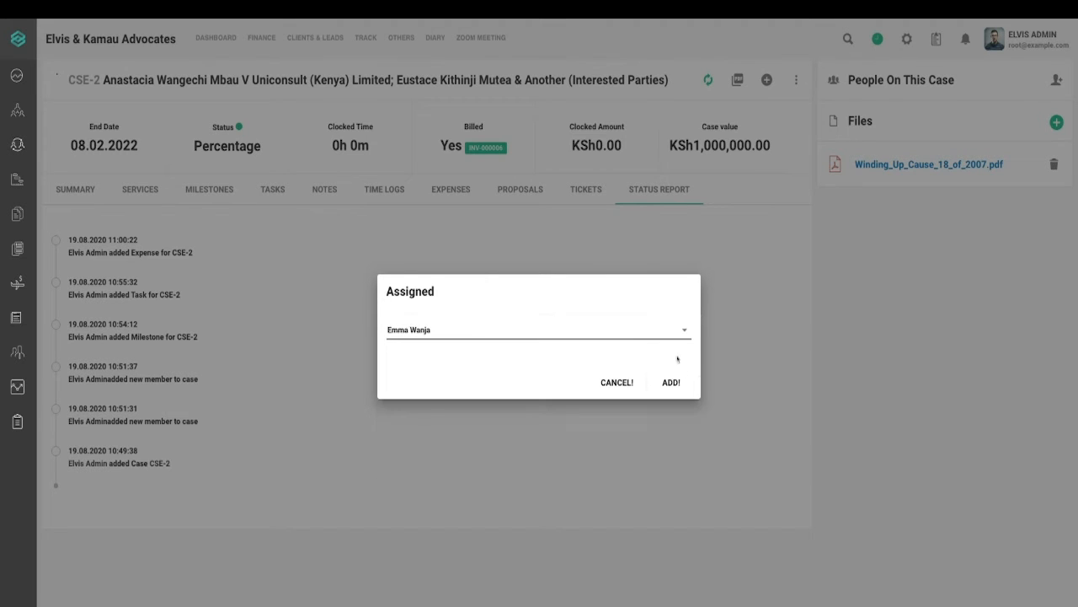
click(672, 382)
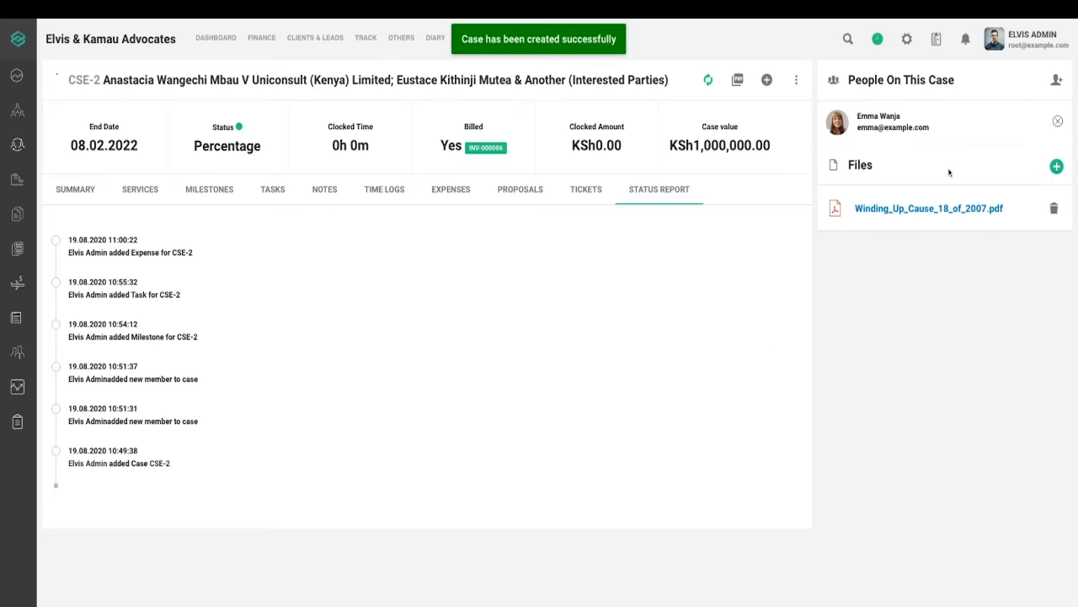
click(1063, 85)
click(653, 341)
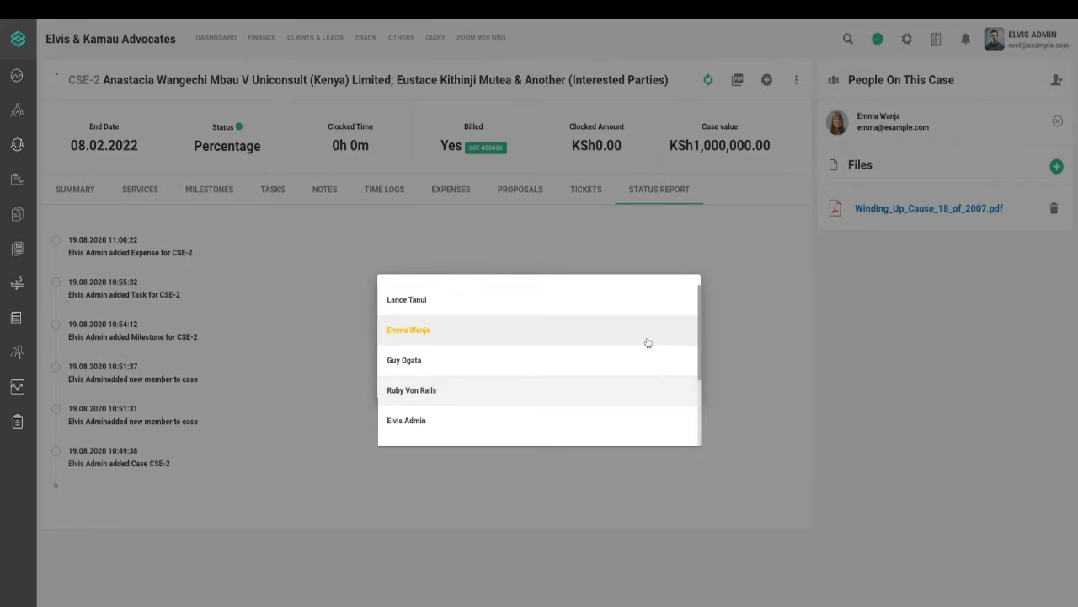
click(541, 371)
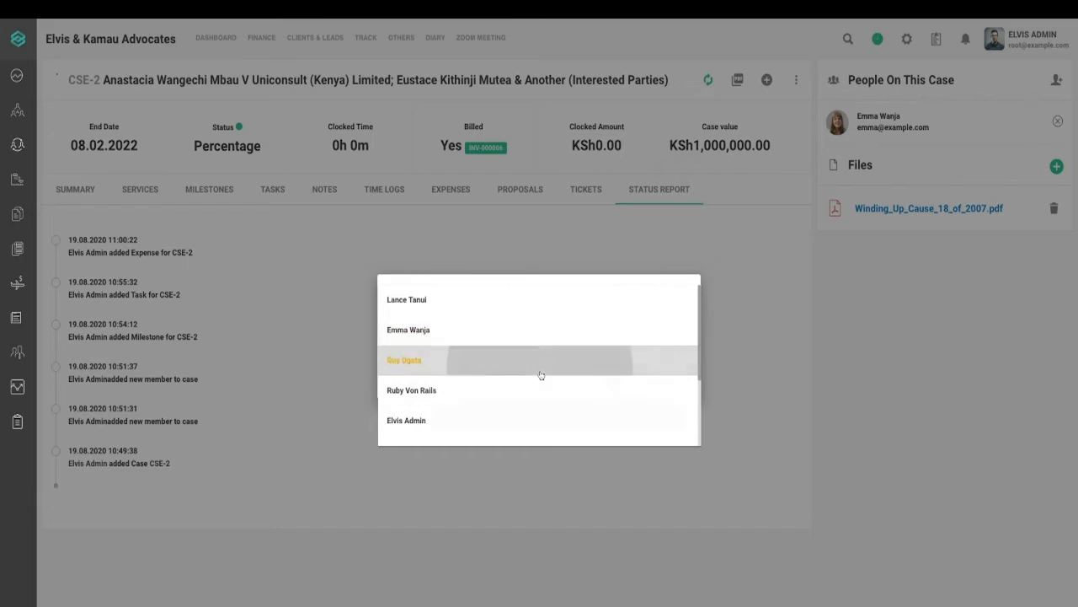
click(672, 380)
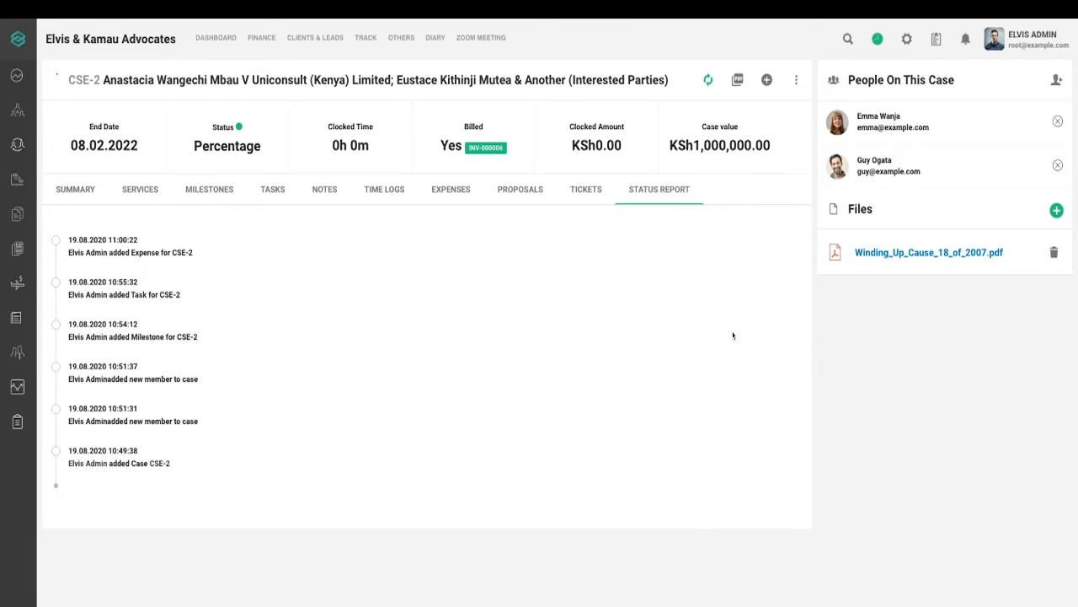
- Upload Civil_Application_173_of_2020.pdf to the case's files
click(1056, 211)
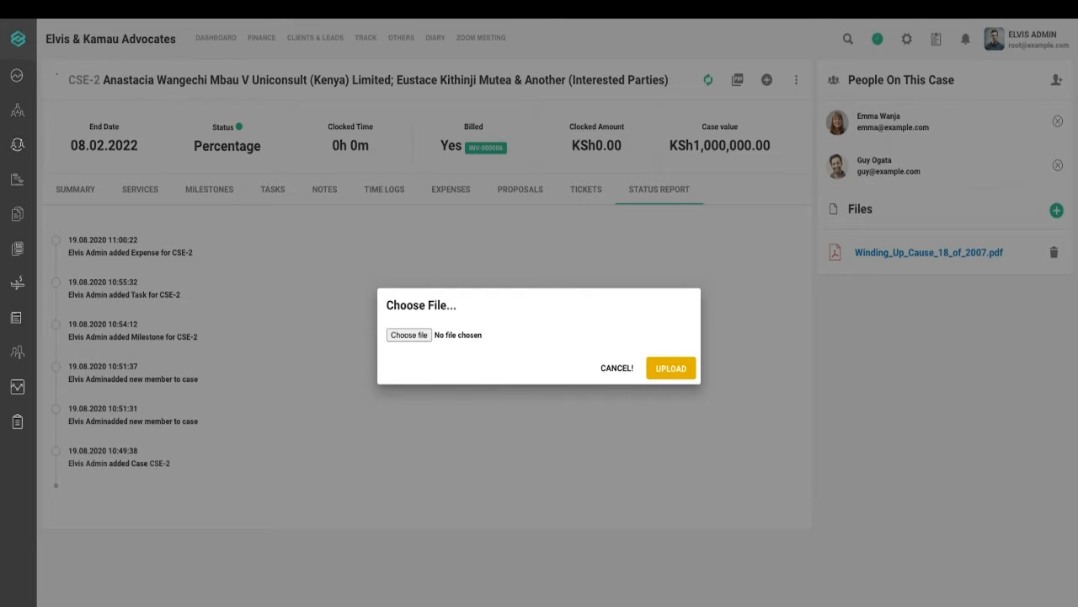
click(671, 368)
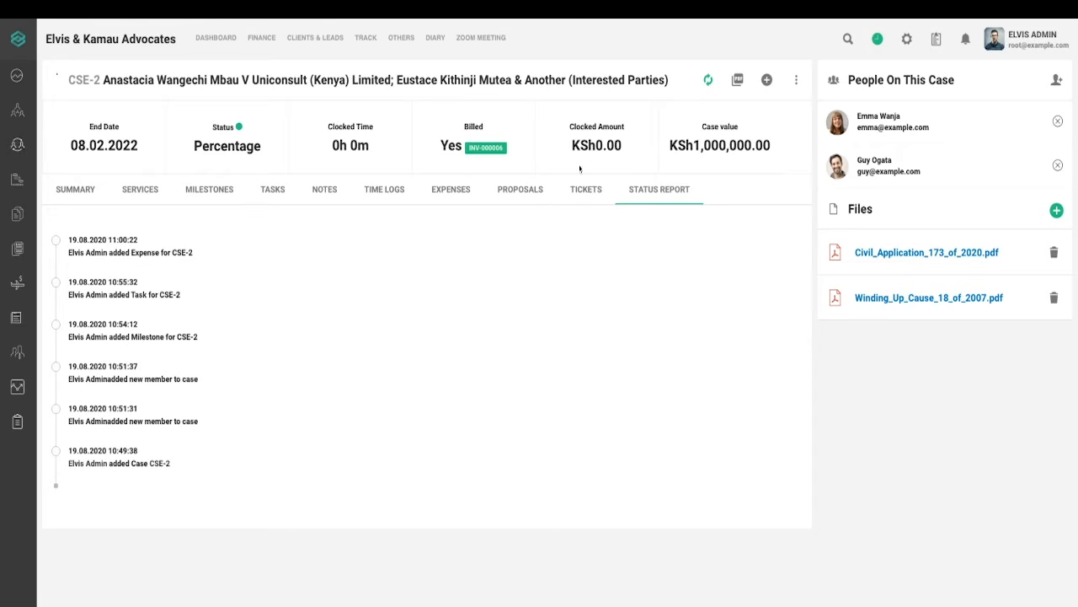
- Look through the case's update form from name to description and close it without editing
click(797, 81)
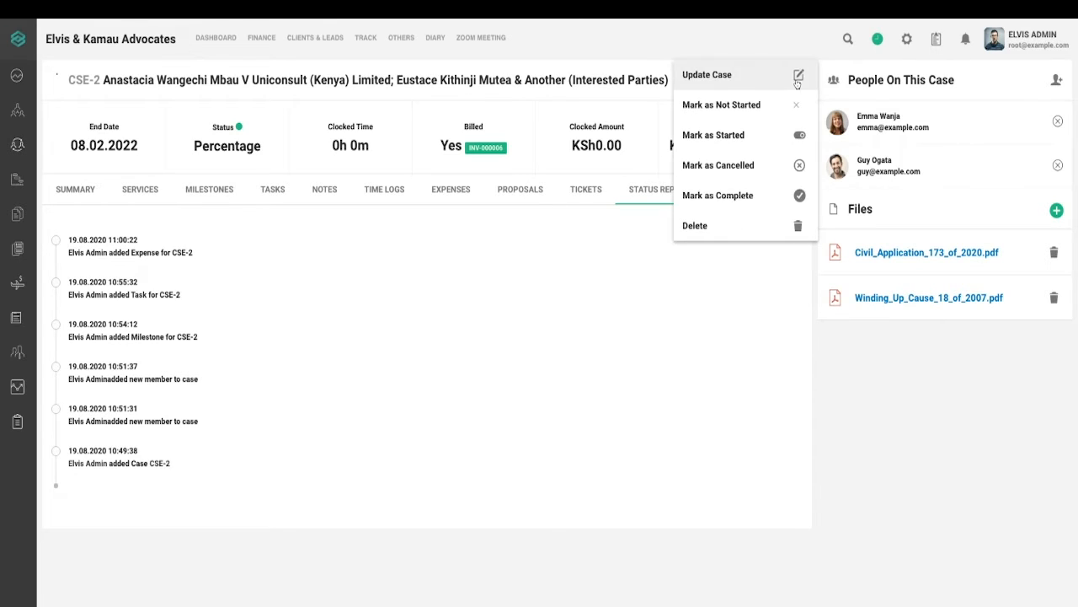
click(719, 75)
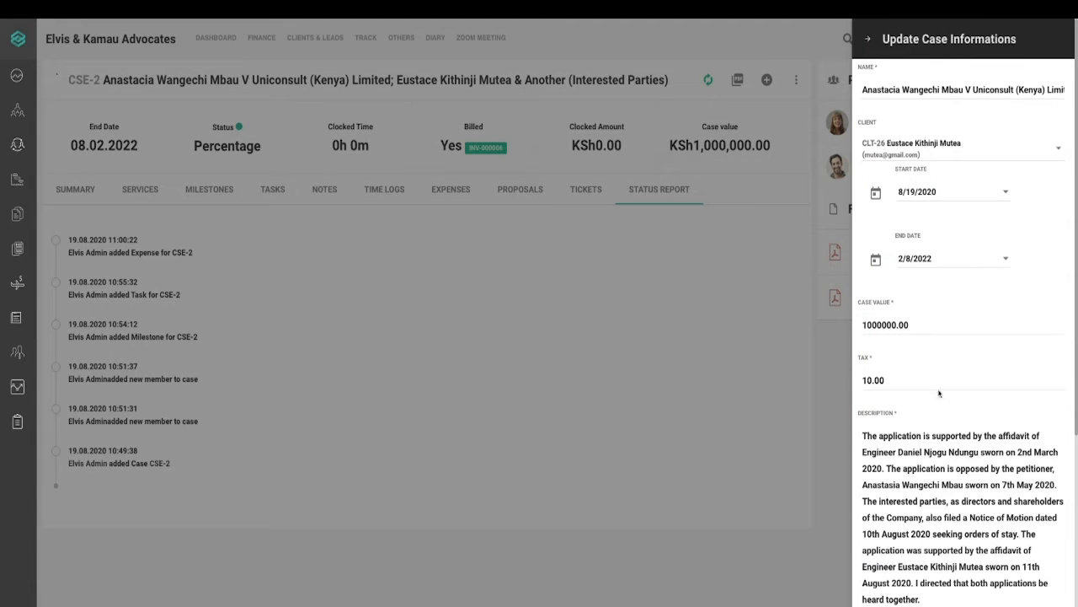
scroll(940, 393, down, 5)
scroll(938, 380, up, 5)
click(719, 267)
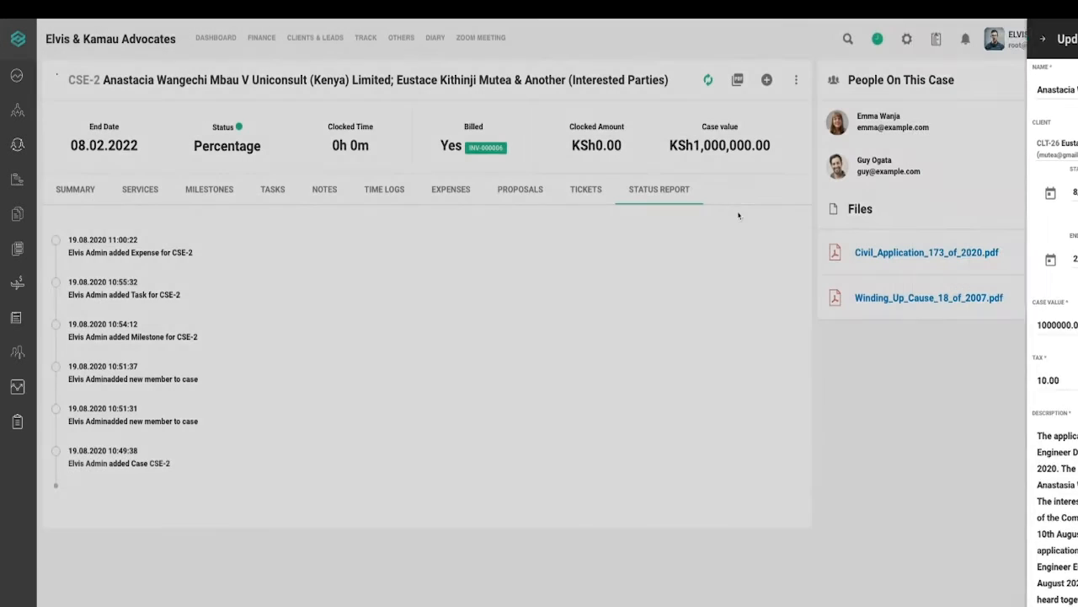
- Mark the case against Uniconsult (Kenya) Limited as Started
click(795, 80)
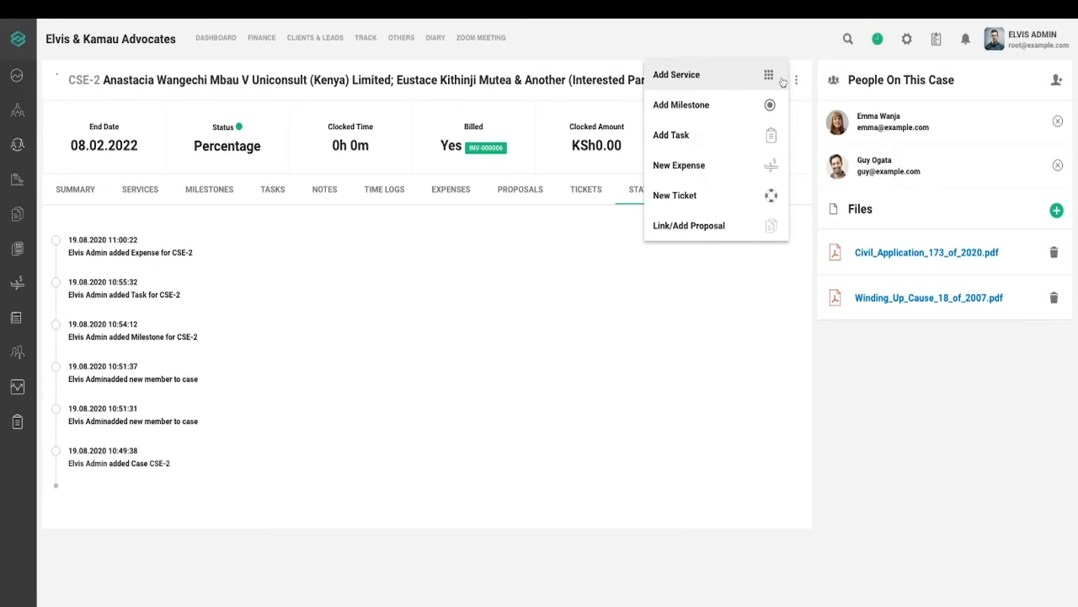
click(800, 86)
click(800, 85)
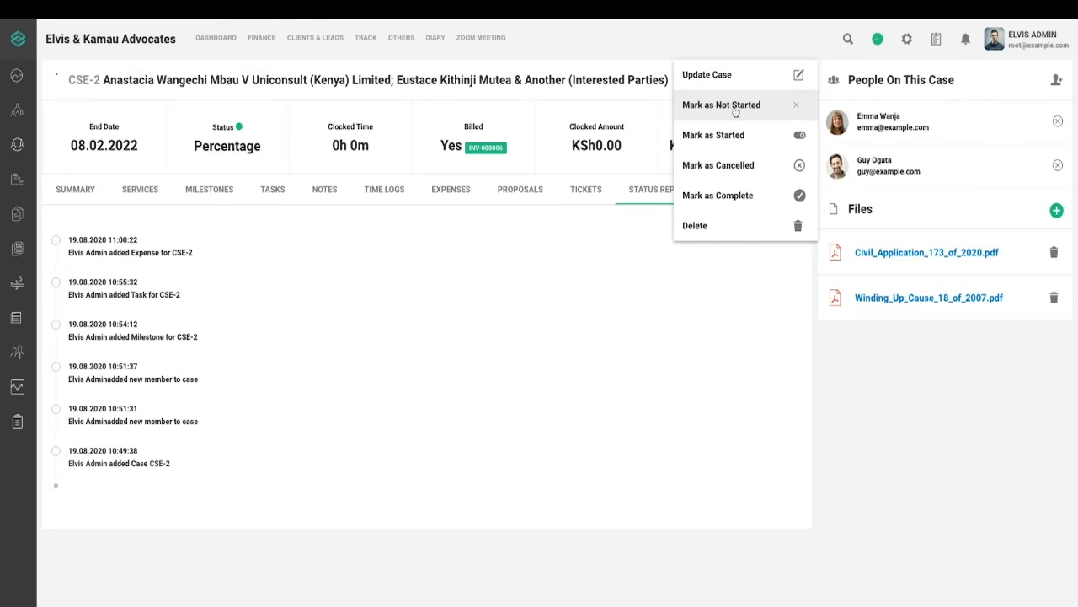
click(756, 141)
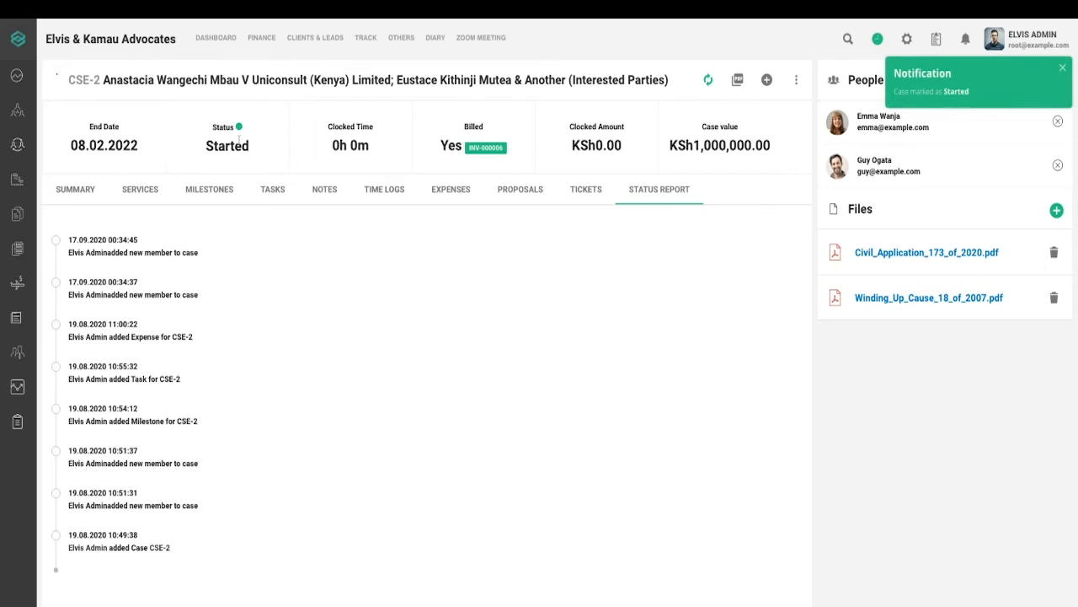
- Check the available status options for the started case and mark it as Cancelled
click(796, 82)
click(796, 82)
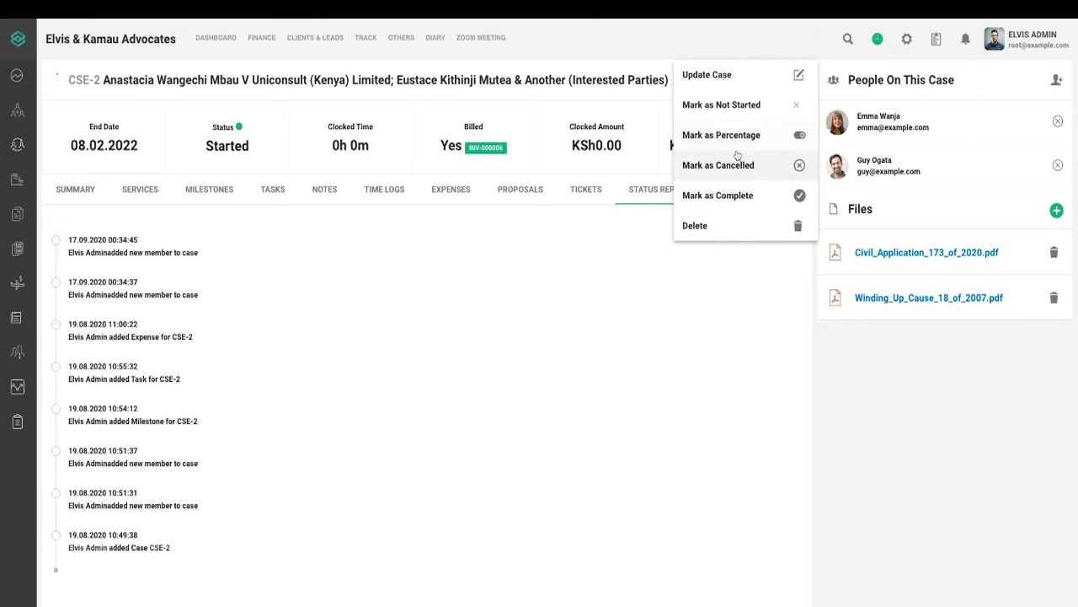
click(581, 297)
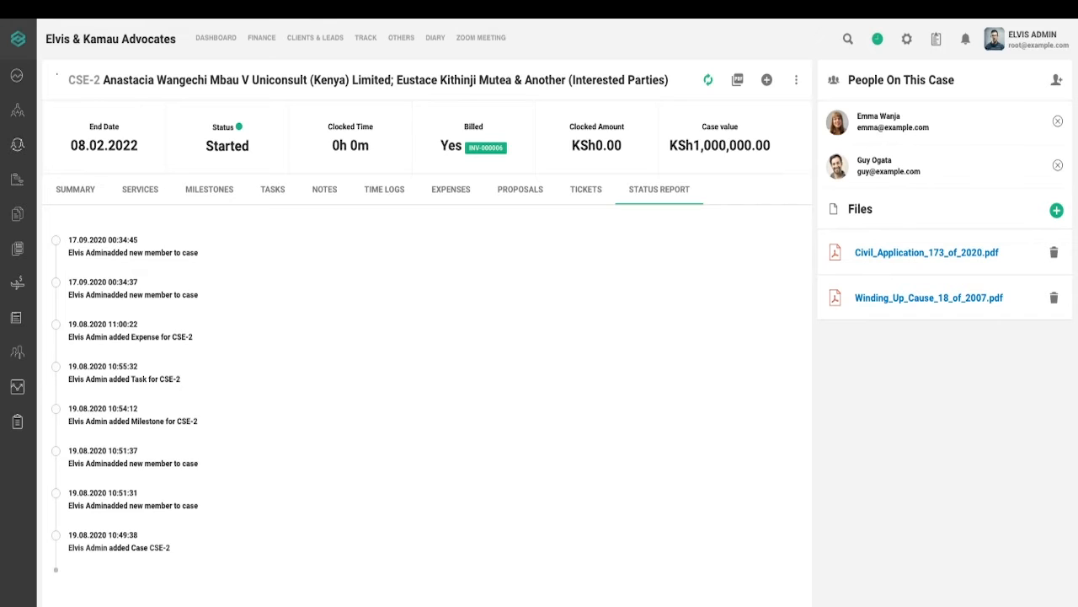
click(796, 79)
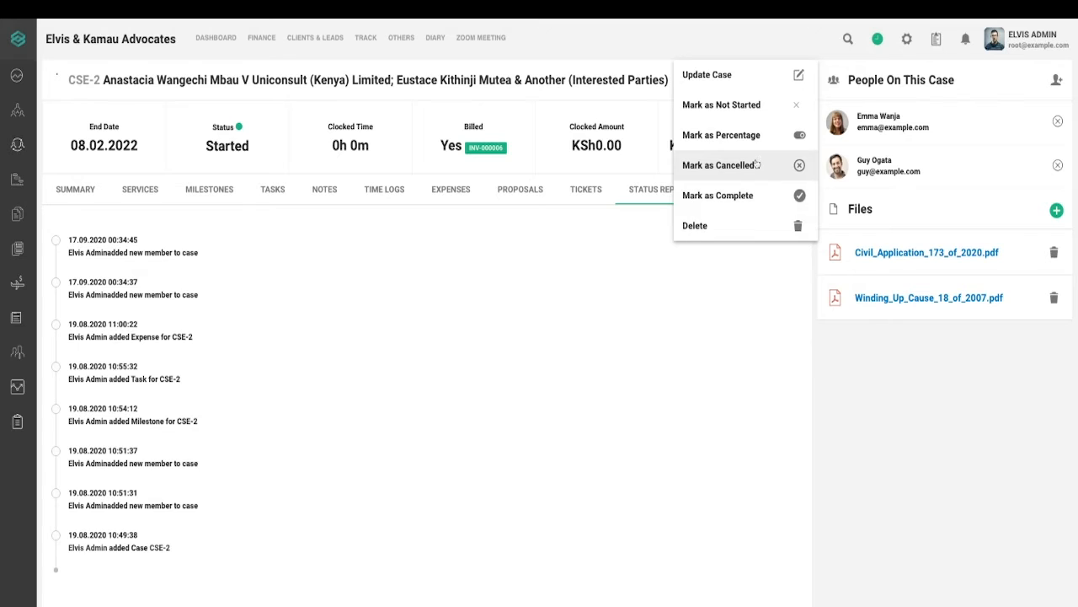
click(721, 167)
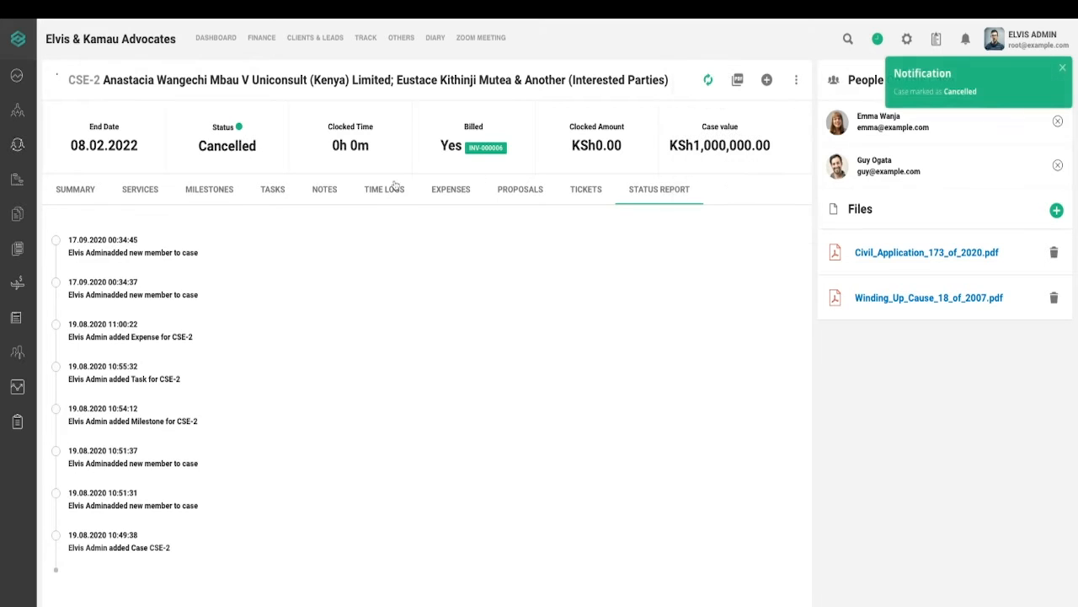
- Set the cancelled case back to Started and mark it as Complete
click(767, 79)
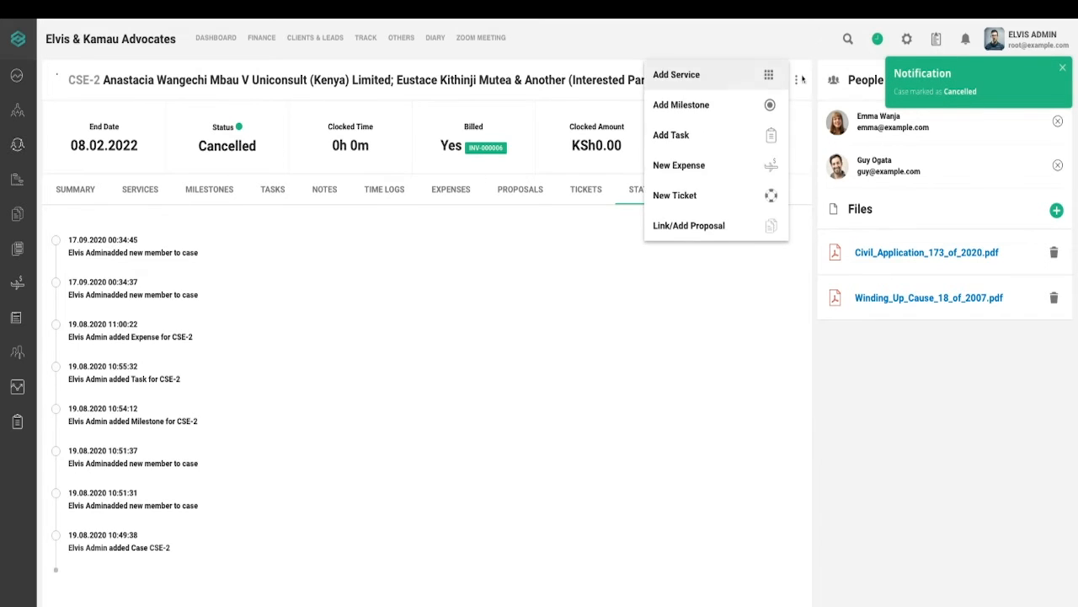
click(796, 80)
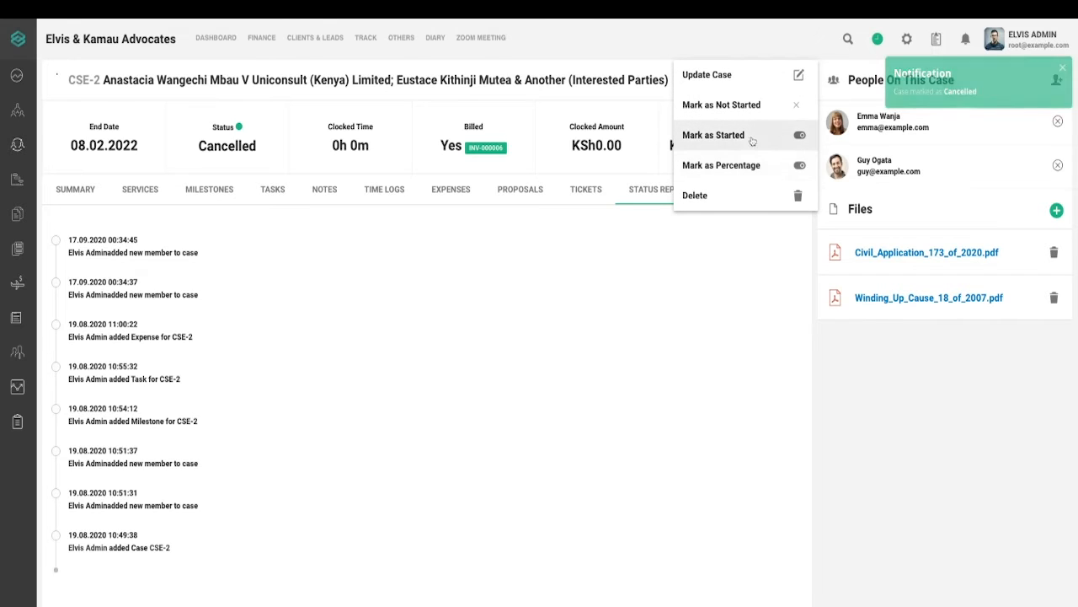
click(762, 136)
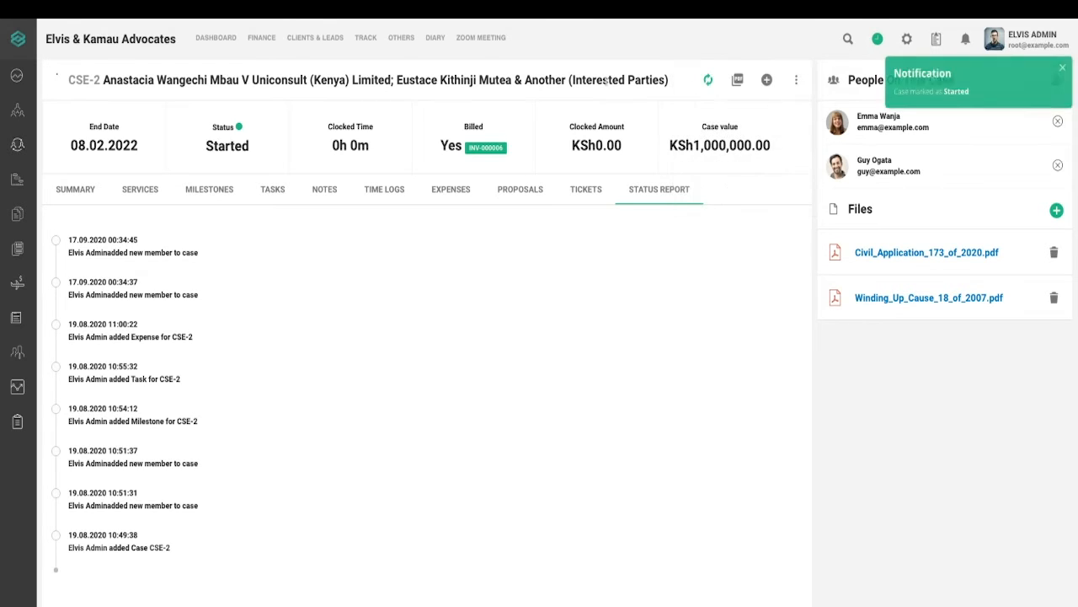
click(797, 81)
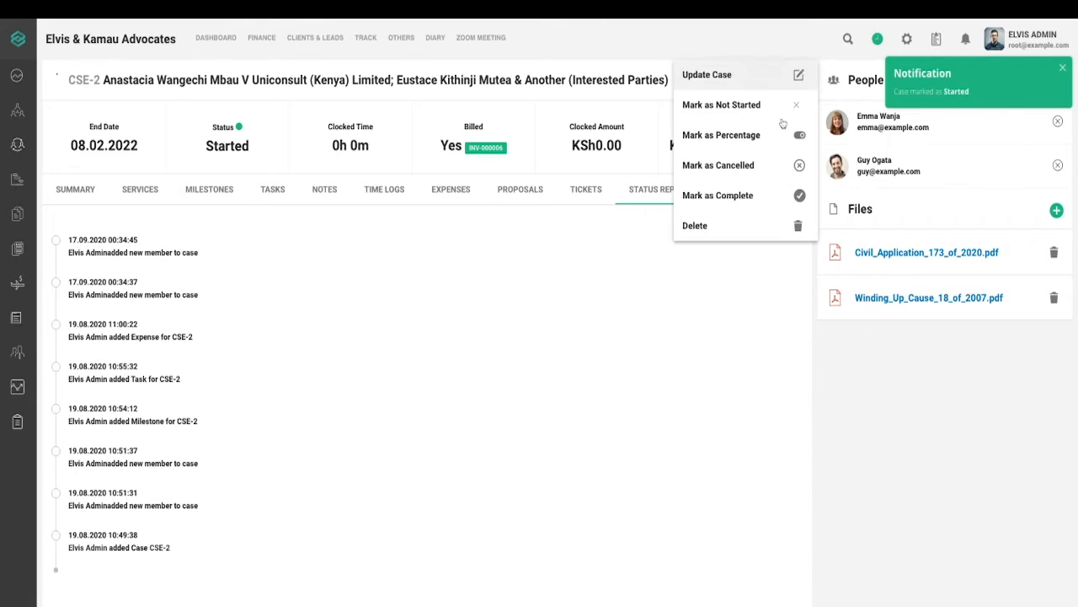
click(758, 198)
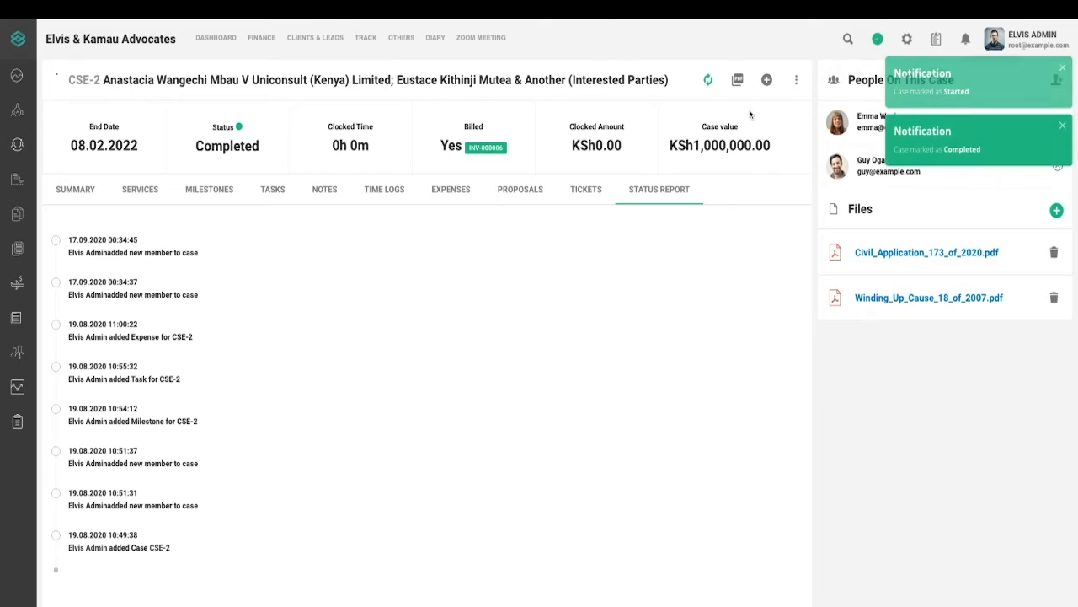
- Mark the completed case as Started again and return to its summary
click(796, 79)
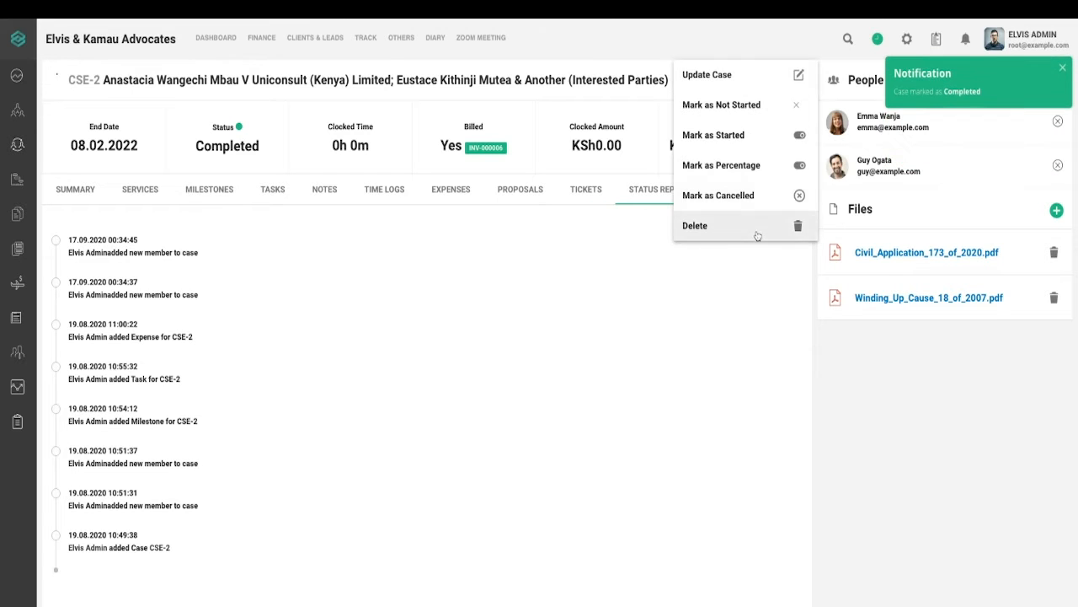
click(769, 149)
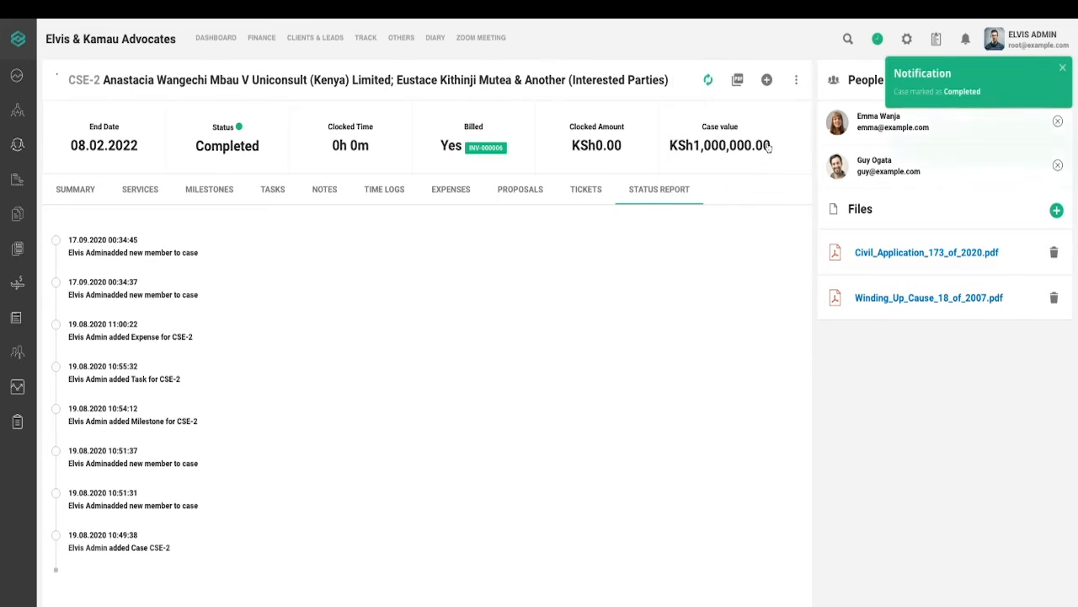
click(61, 194)
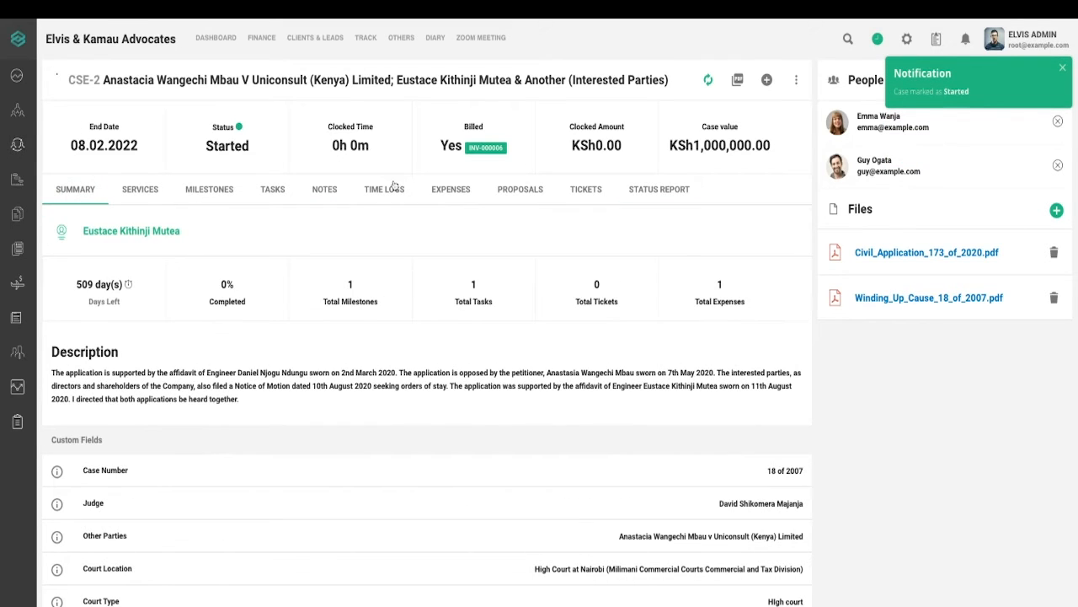
- Start a new milestone for the case and name it "Second case hearing"
click(767, 81)
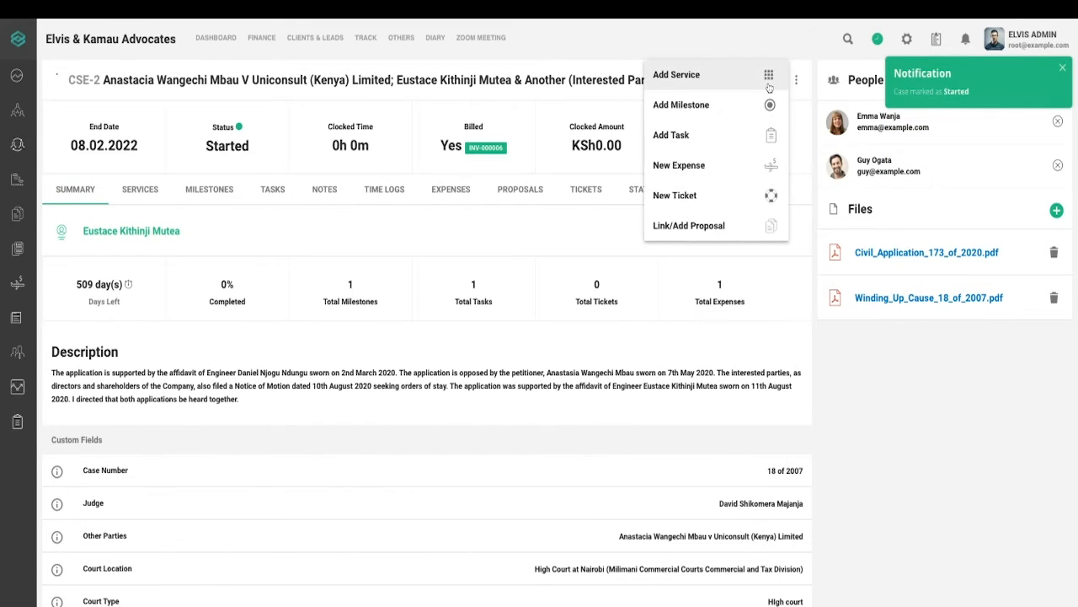
click(698, 106)
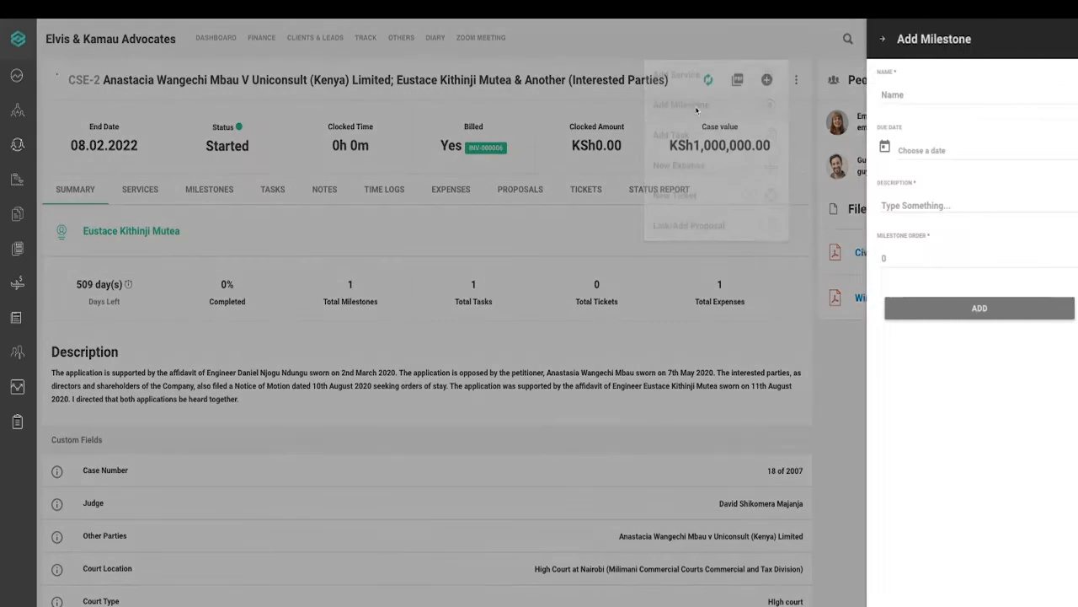
click(900, 84)
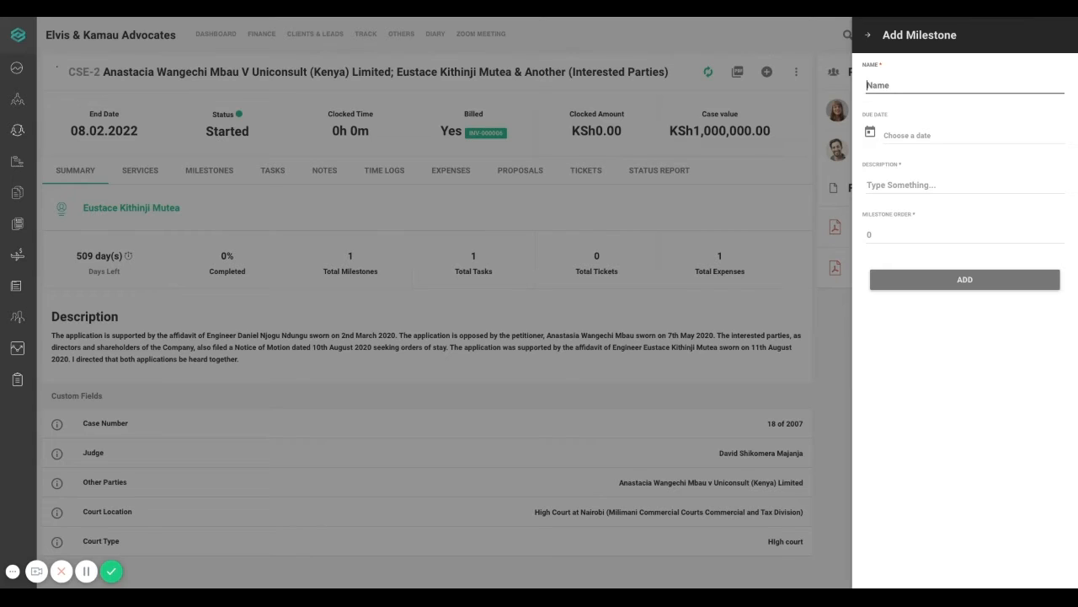
text(s)
key(BackSpace)
text(Second case hearing)
- Set the milestone's due date to 24 September 2020 at 03:40
click(870, 131)
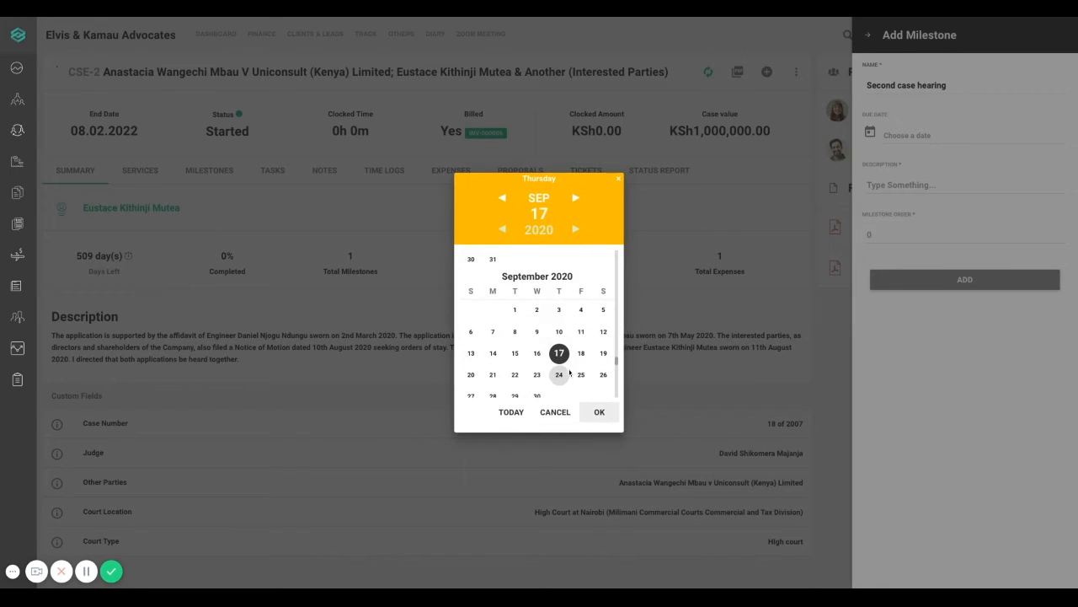
click(565, 375)
click(599, 412)
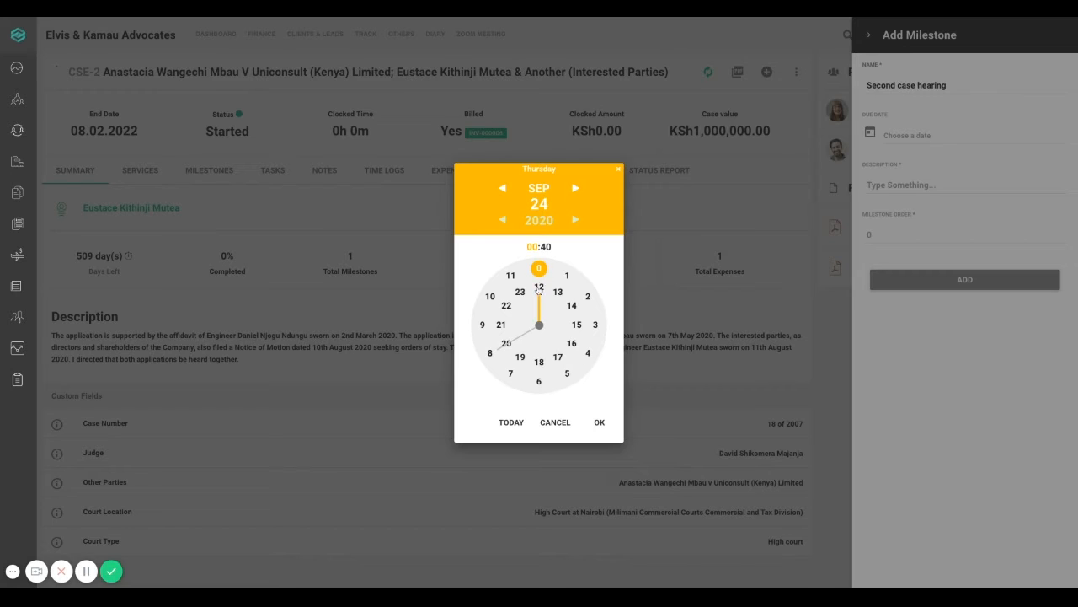
click(593, 326)
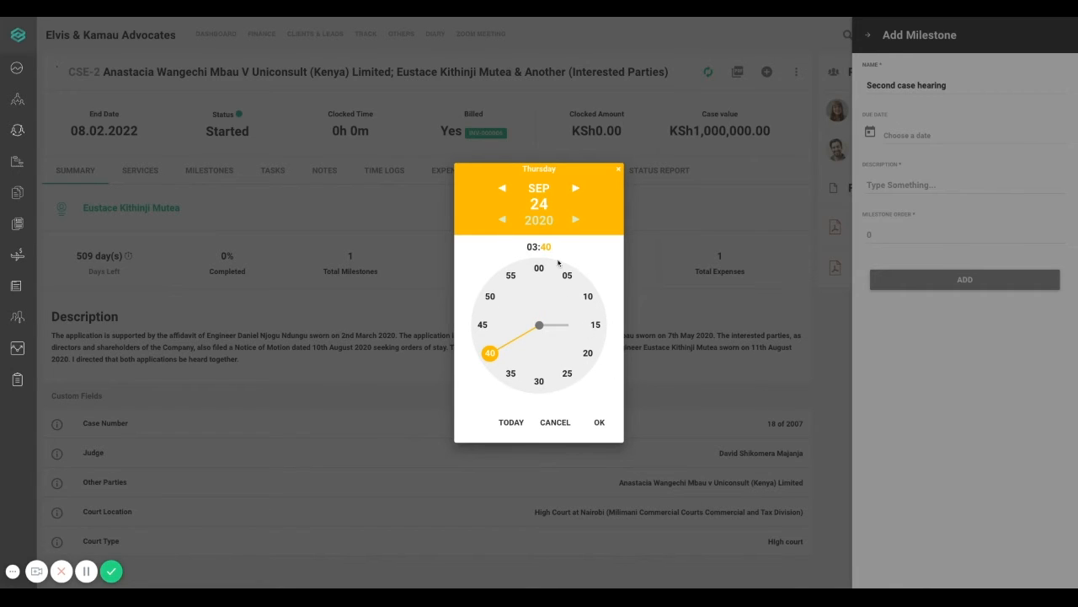
click(599, 422)
- Enter the description "All that we need to do before this date" and add the milestone to the case
click(896, 185)
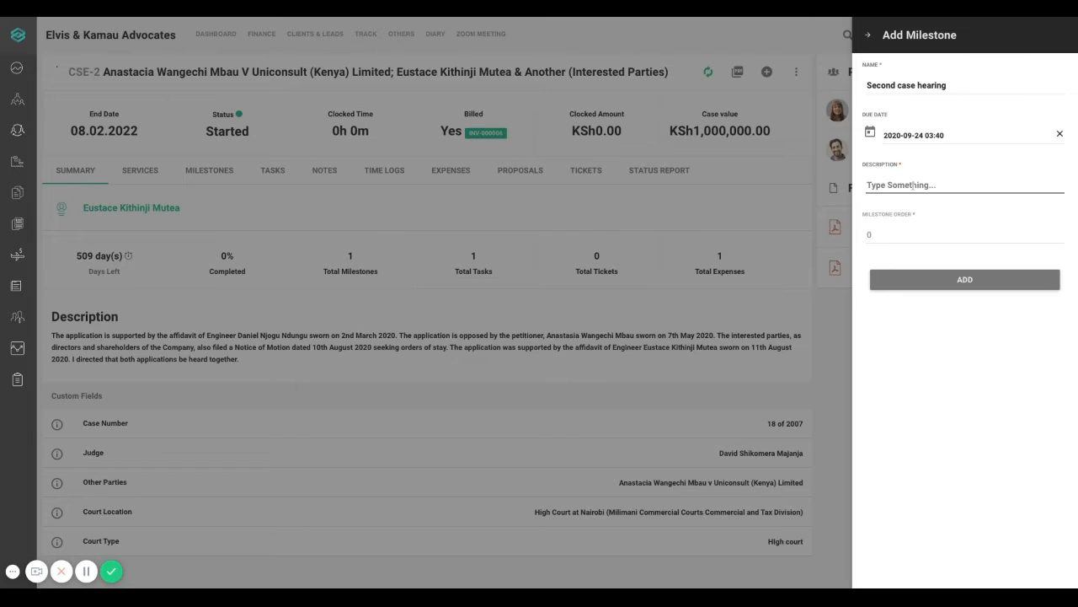
text(All woe )
text(th)
text(at we need to)
text( do before )
text(thi9d)
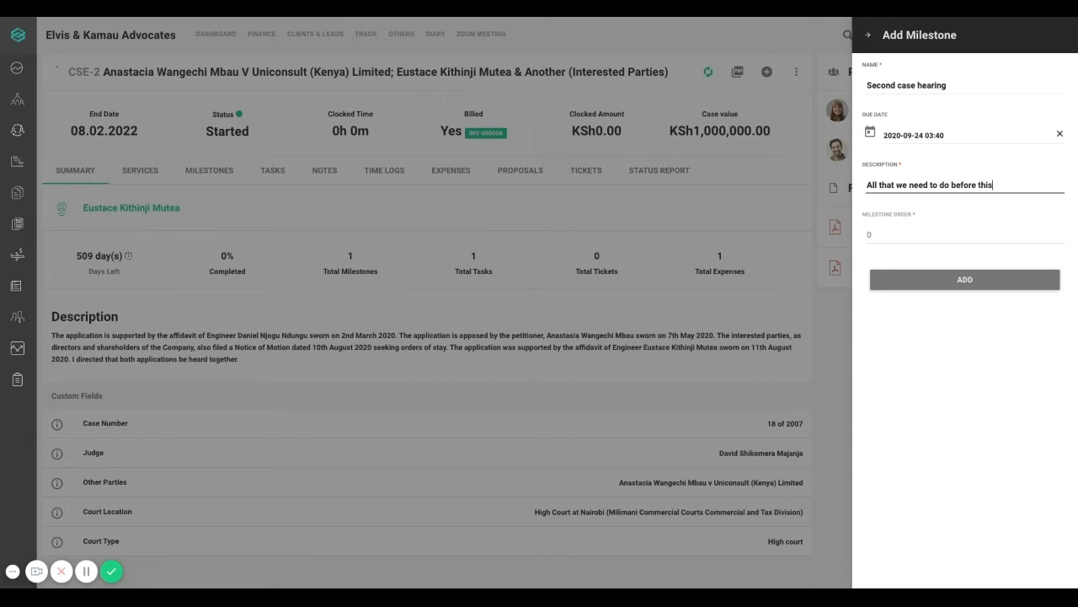
text( date)
click(964, 279)
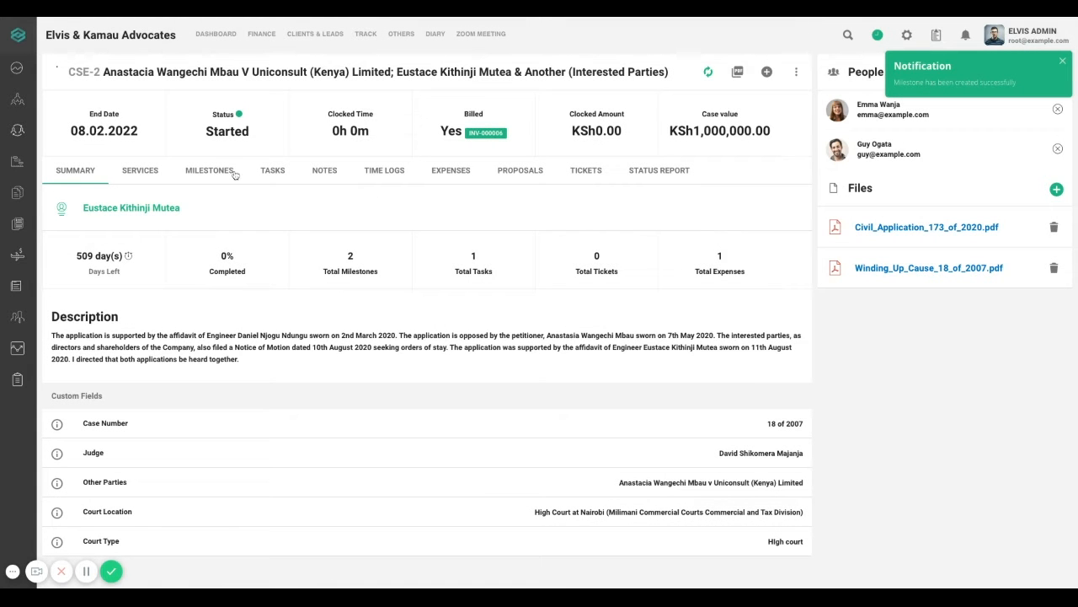
- Review the case's milestone list and its task list
click(276, 179)
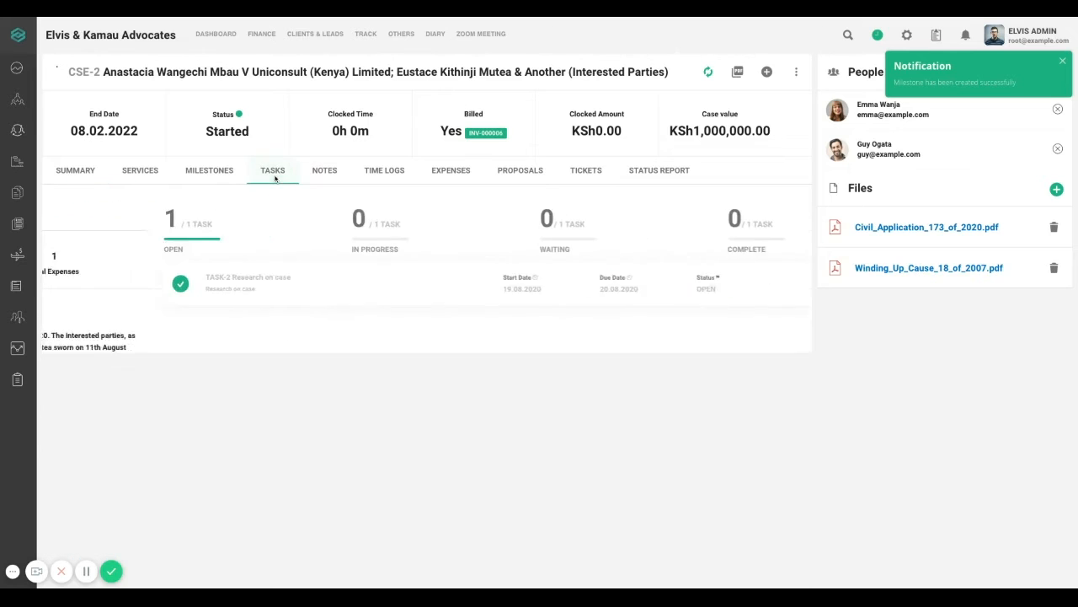
click(209, 170)
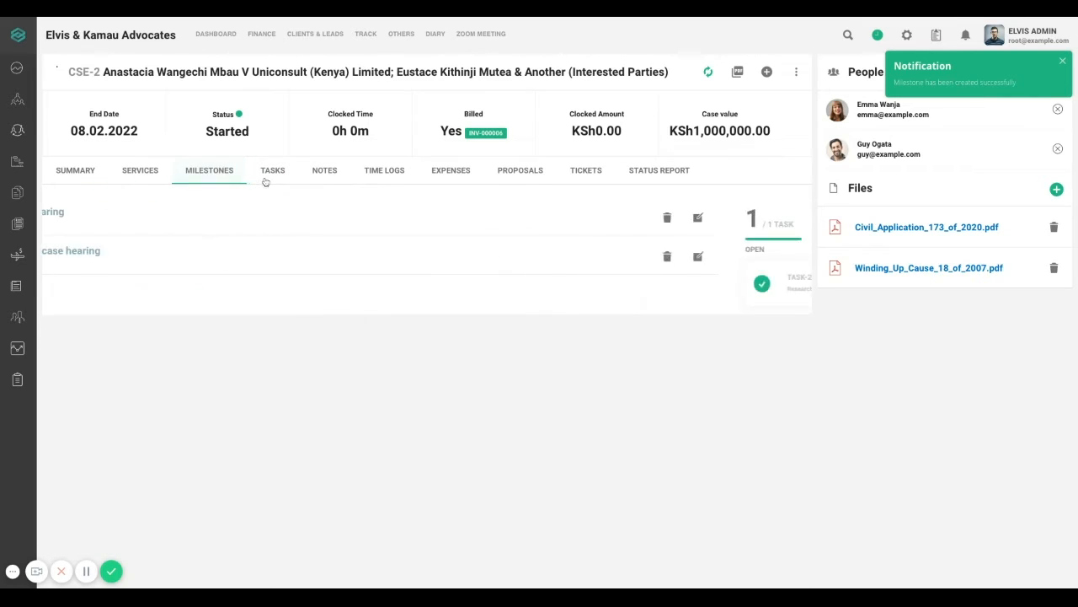
click(271, 174)
click(215, 171)
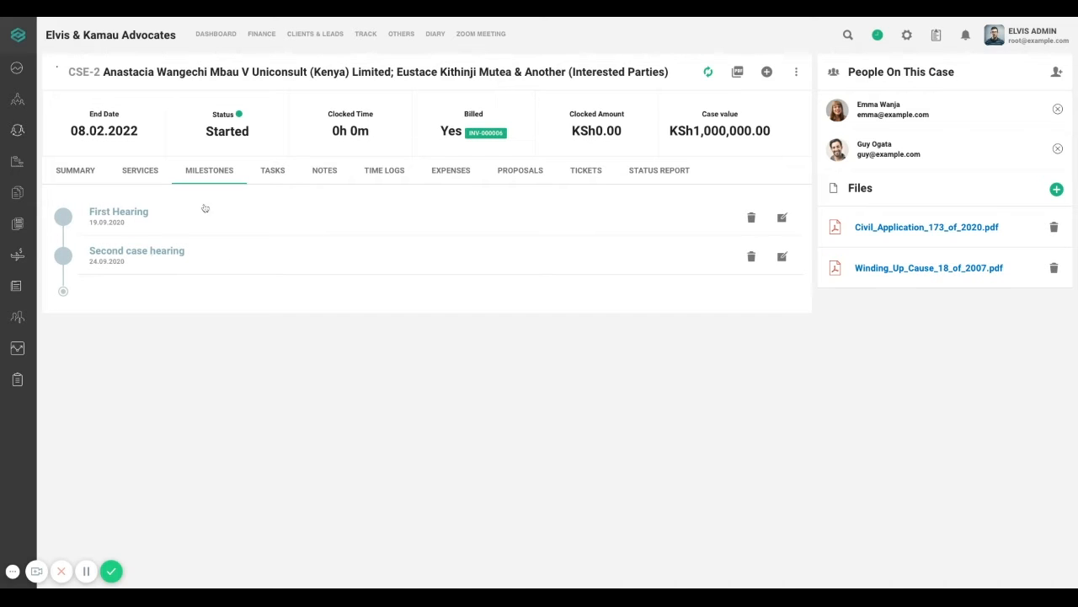
click(280, 177)
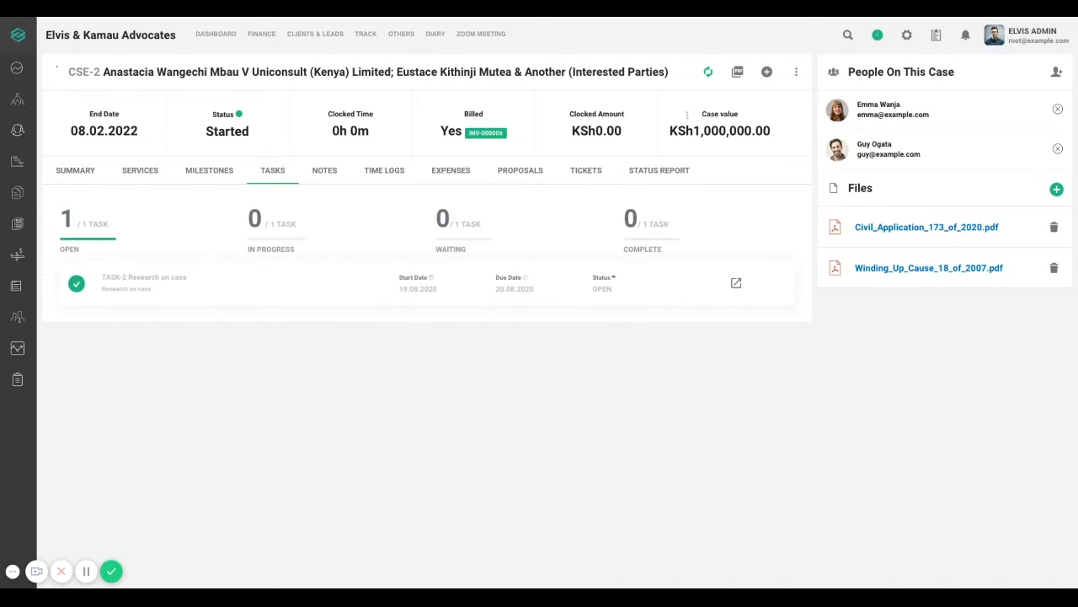
- Start a new task for the case and name it "Meet with client"
click(796, 74)
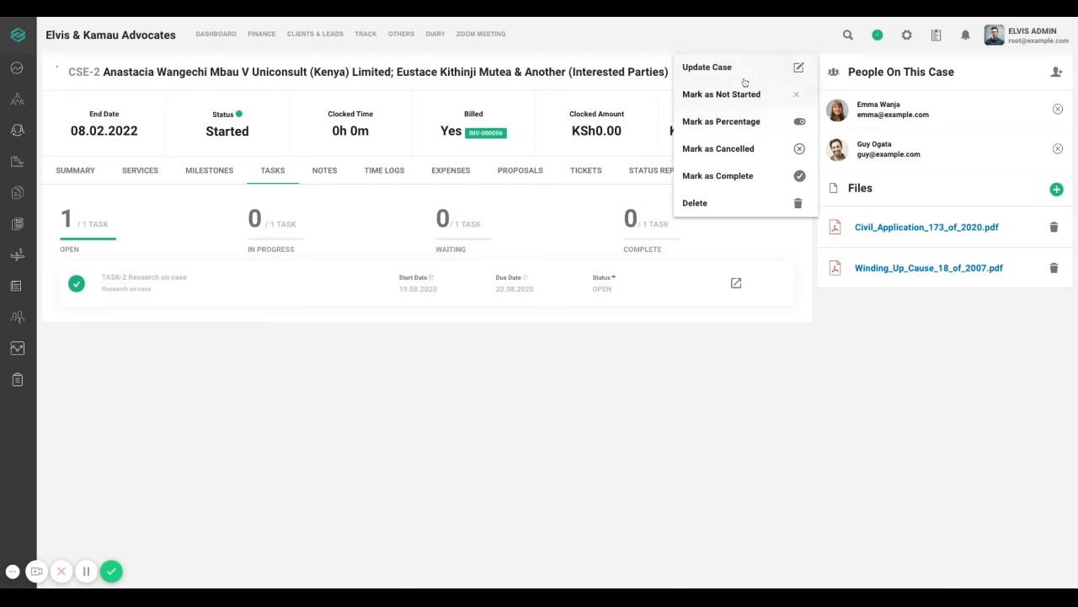
click(622, 91)
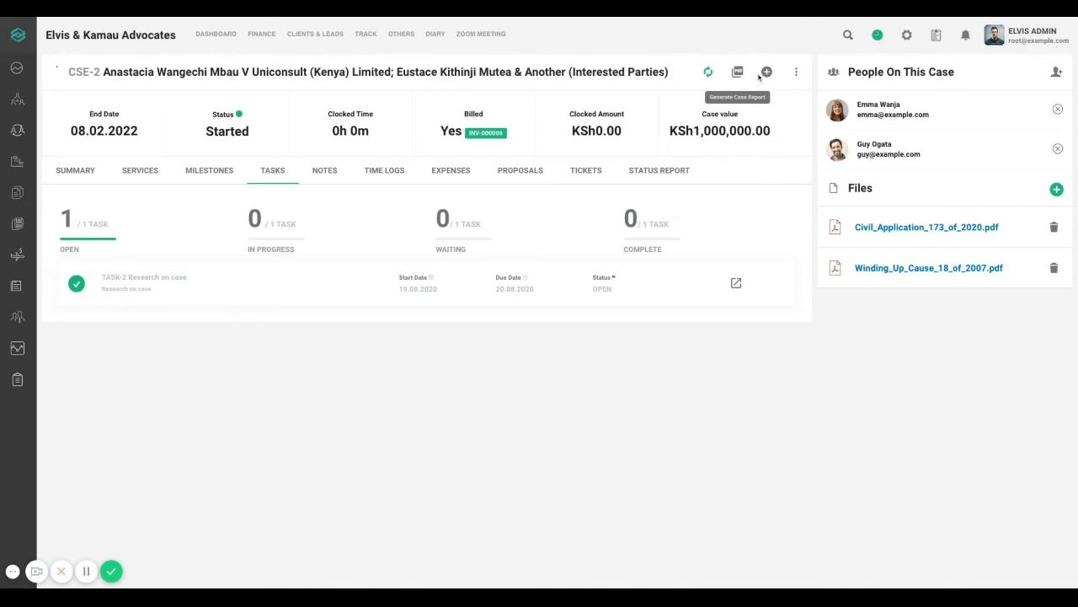
click(765, 73)
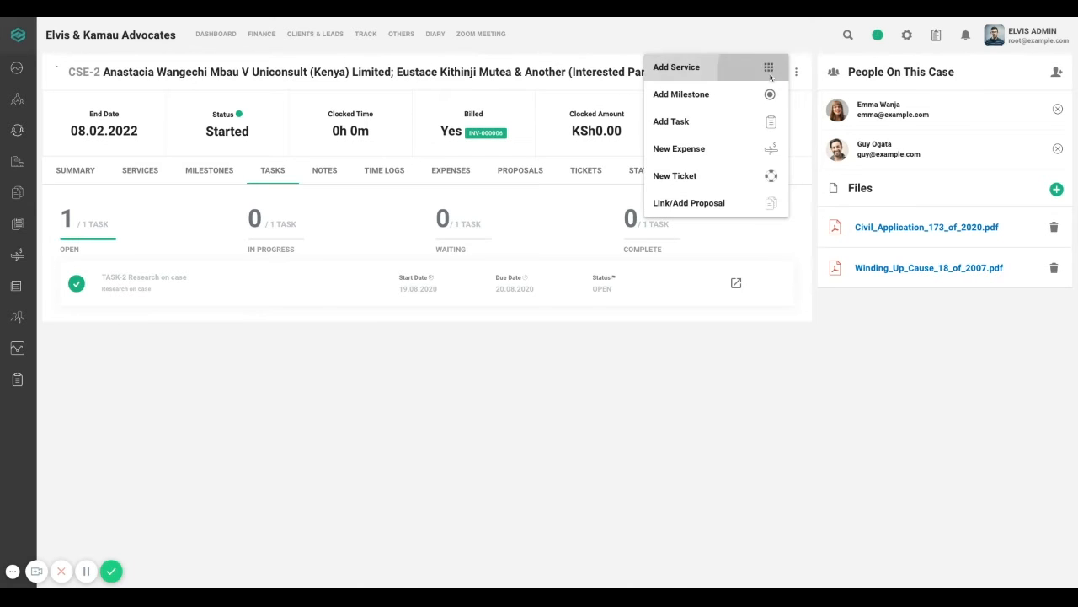
click(738, 122)
click(916, 81)
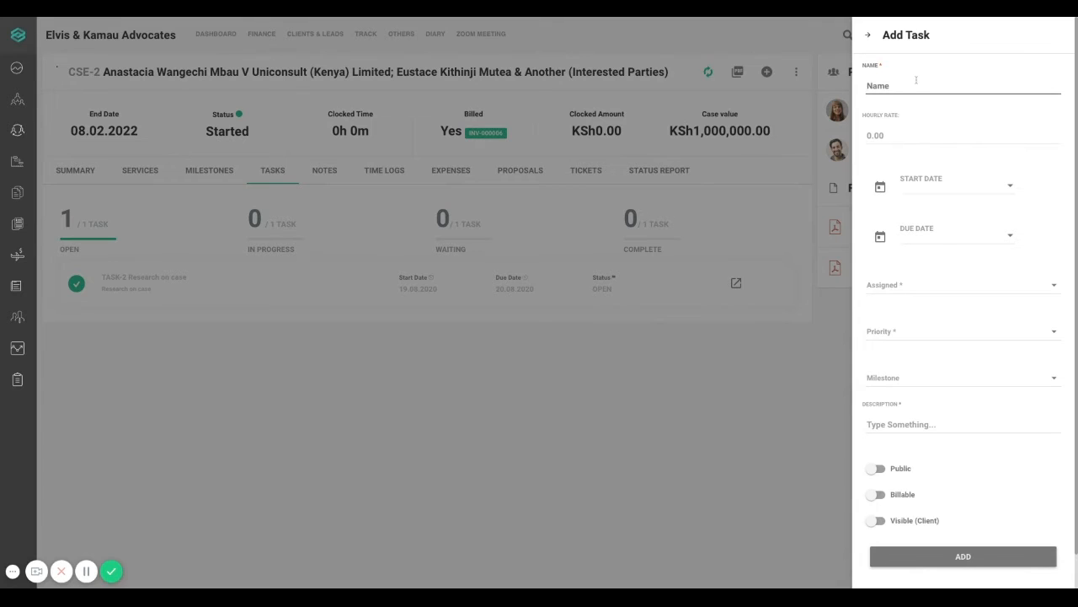
text(Meet with client)
- Set both the start date and the due date of the task to 9/18/2020
click(882, 194)
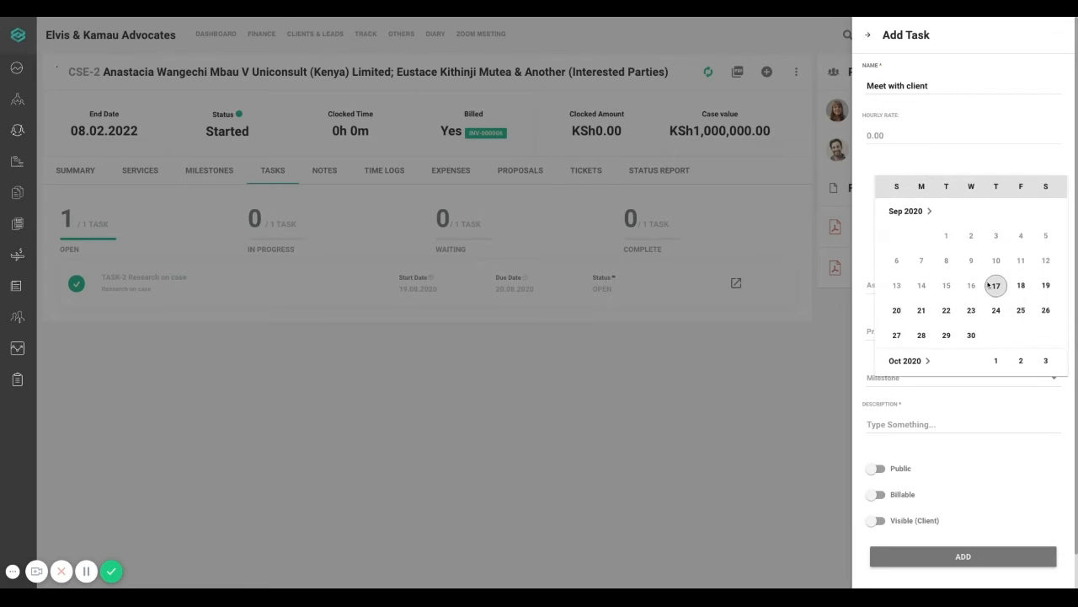
click(1021, 286)
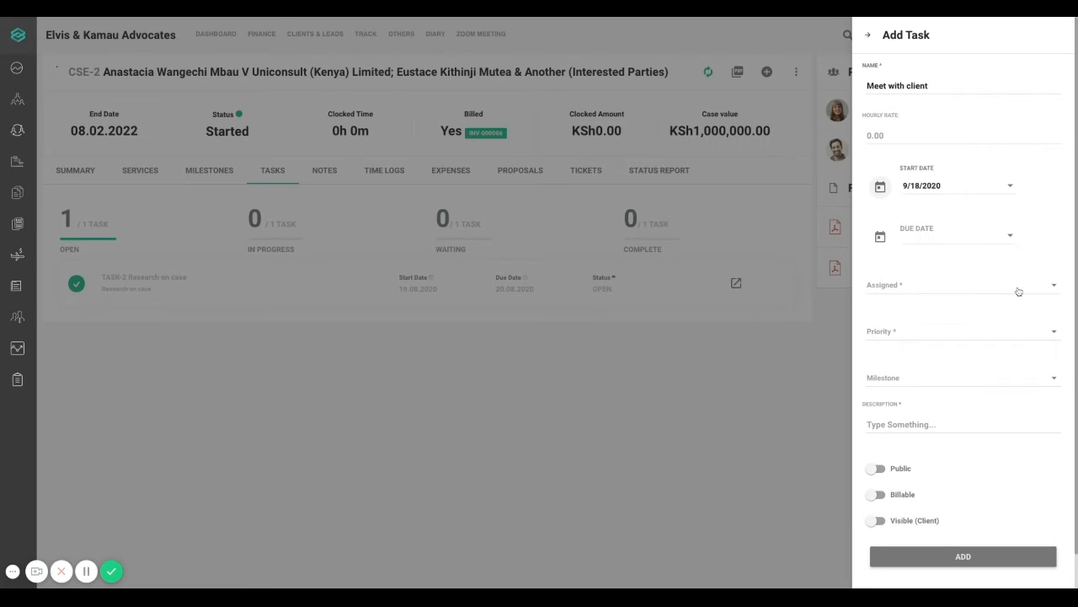
click(883, 237)
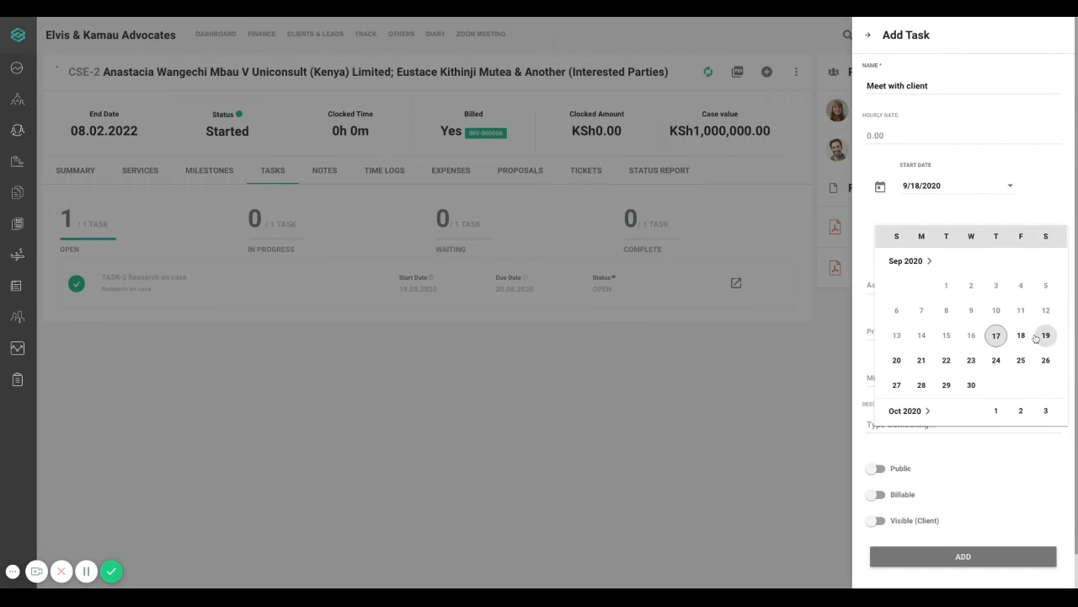
click(1029, 336)
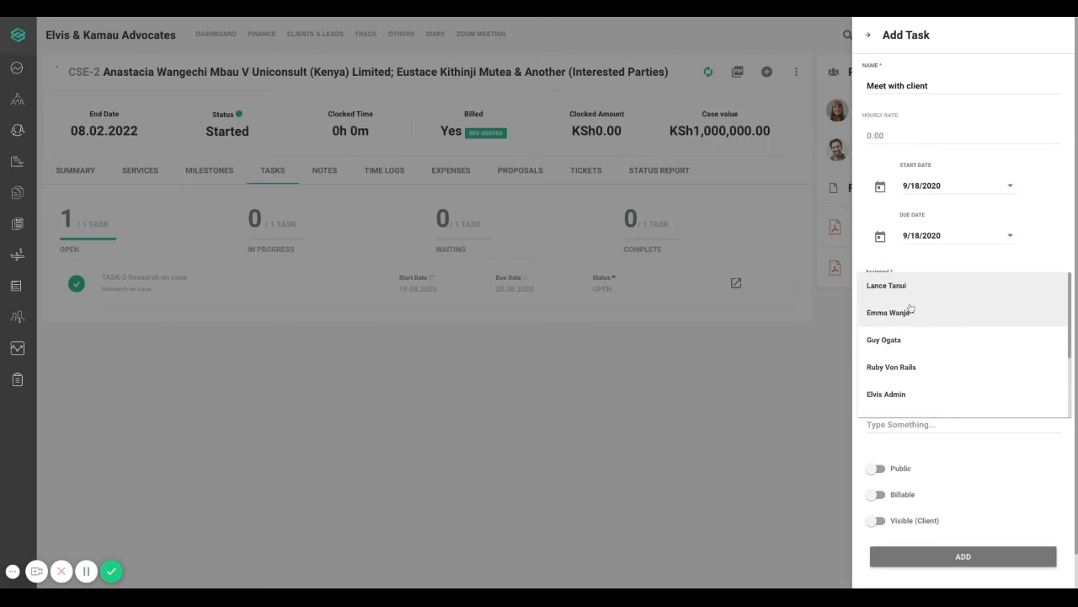
- Assign the task to the second listed staff member, with HIGH priority and the "Second case hearing" milestone
click(909, 313)
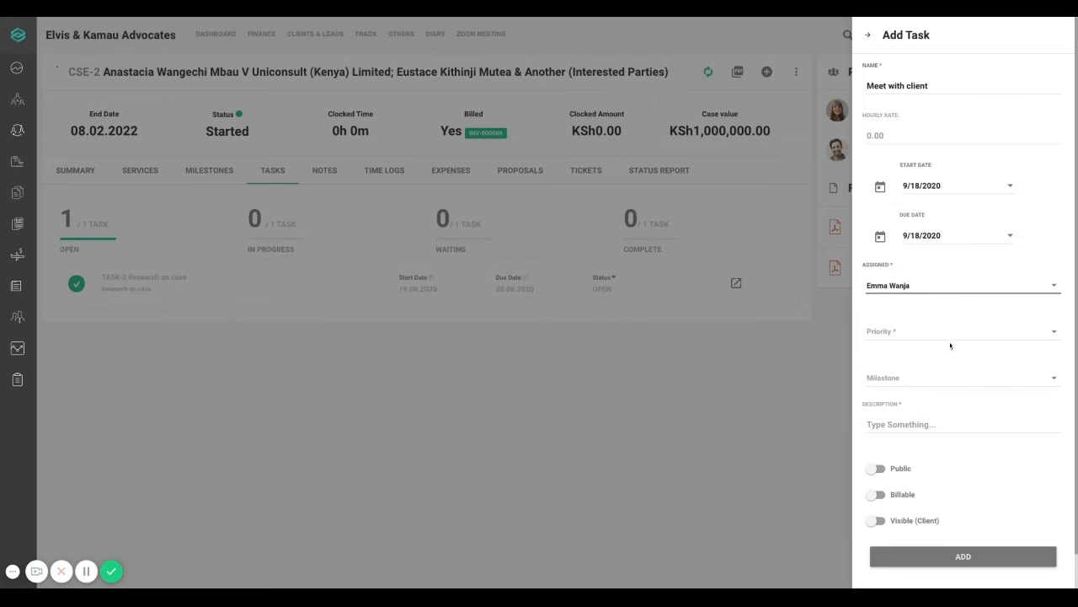
click(949, 336)
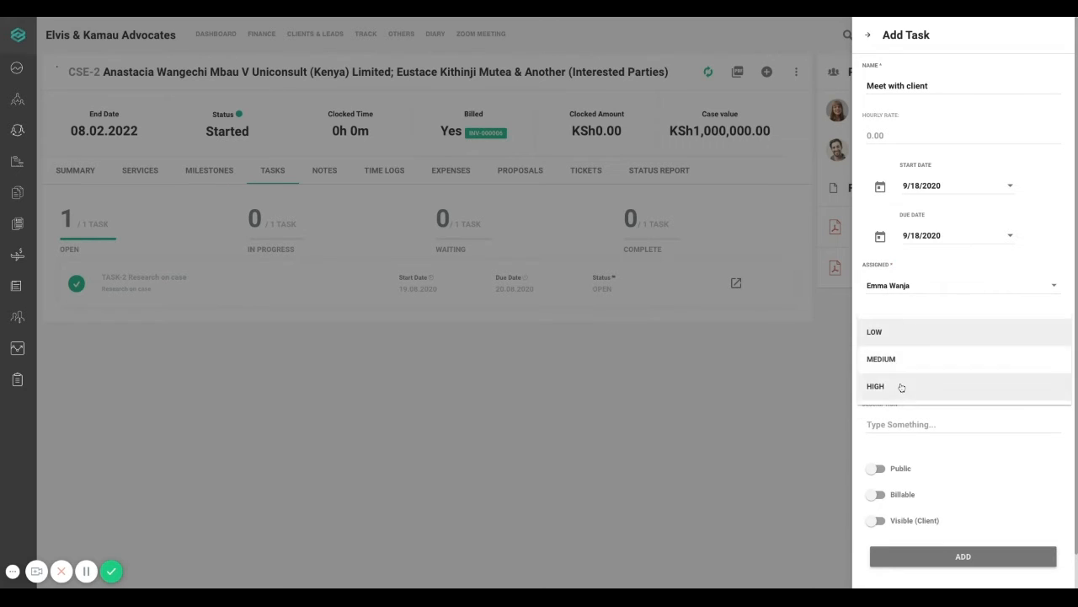
click(902, 387)
click(930, 381)
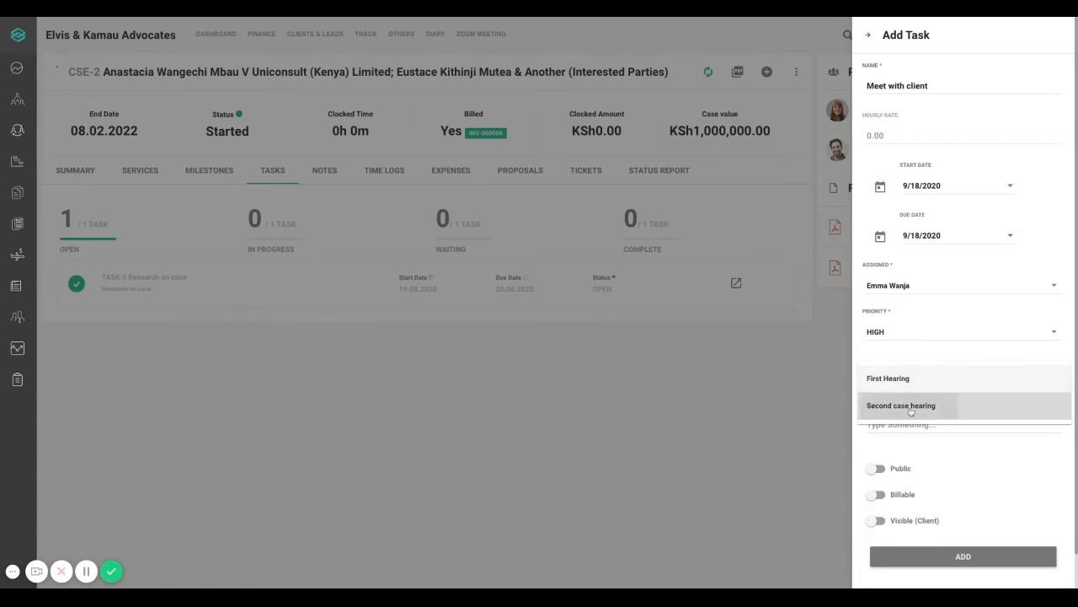
click(911, 412)
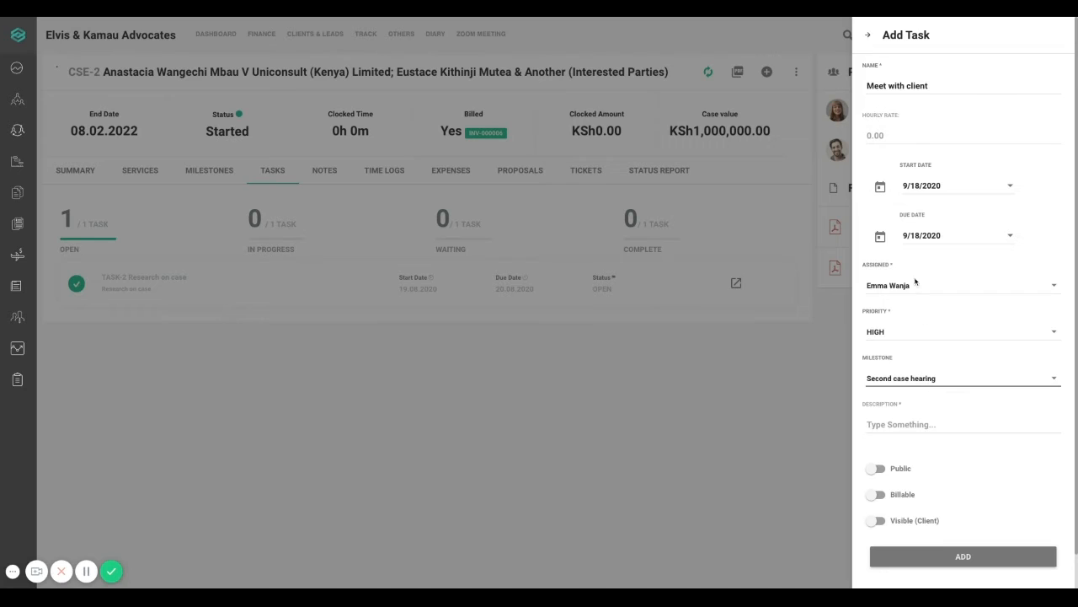
- Enter a task description saying that the assignee will discuss the case with client
click(919, 422)
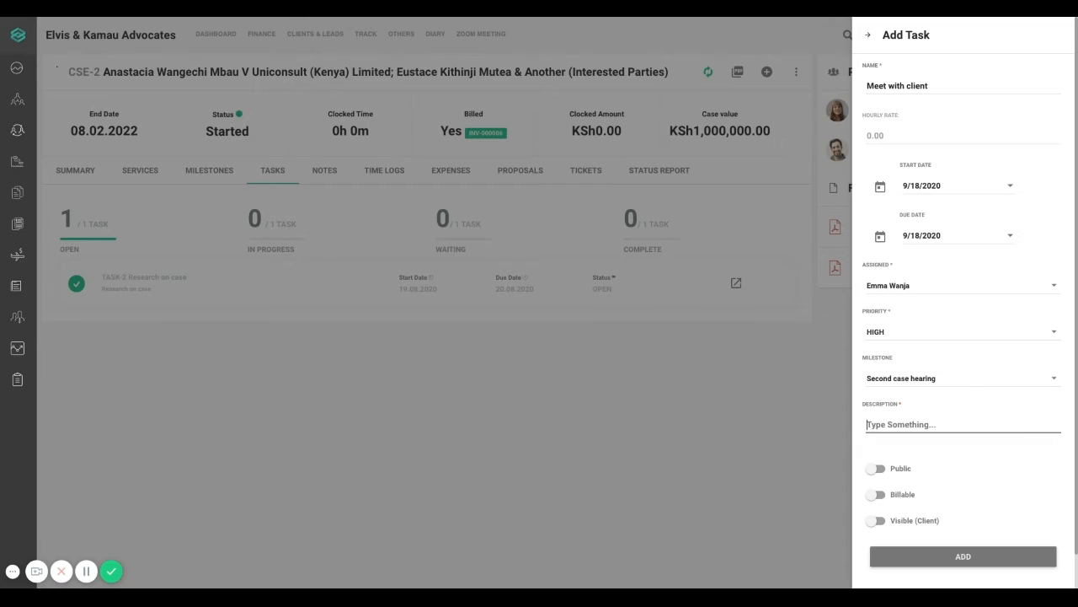
text(emma will discuss the case with)
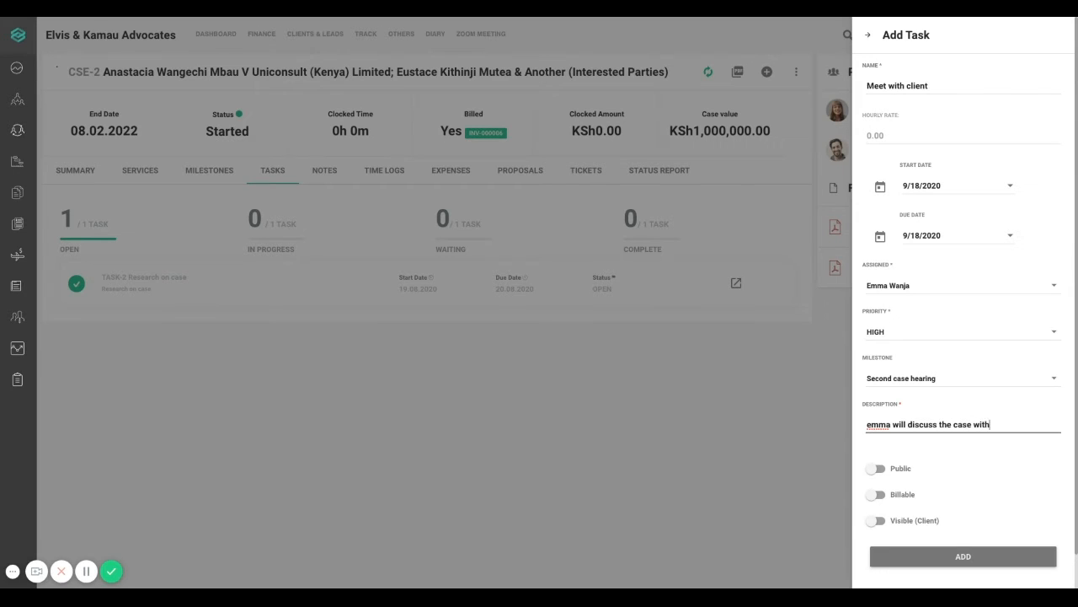
text( client)
- Try the task's Public and Visible (Client) options, switching each on and back off
click(898, 469)
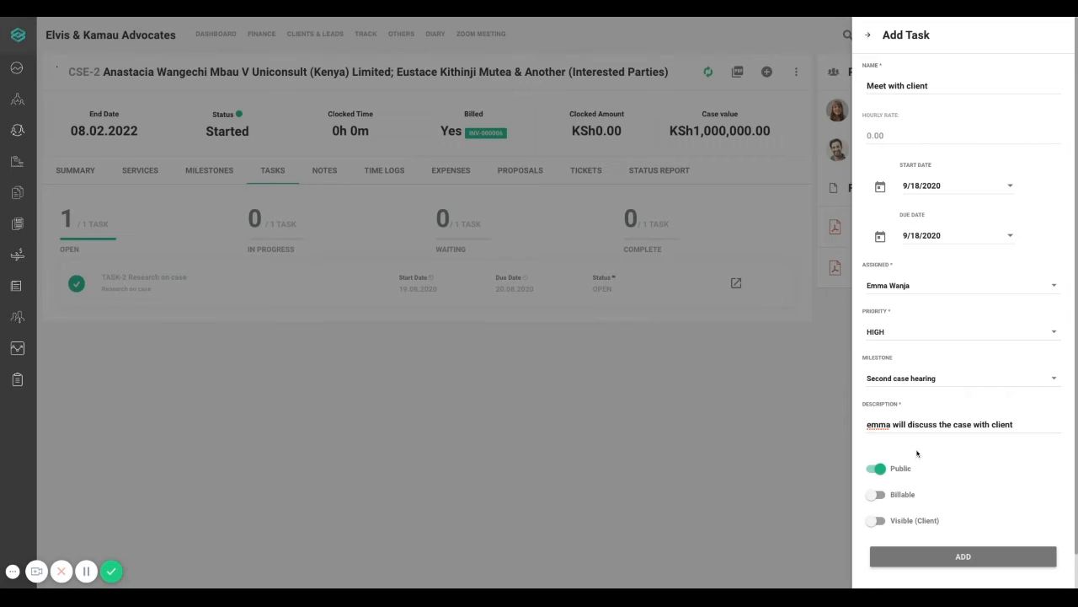
click(903, 470)
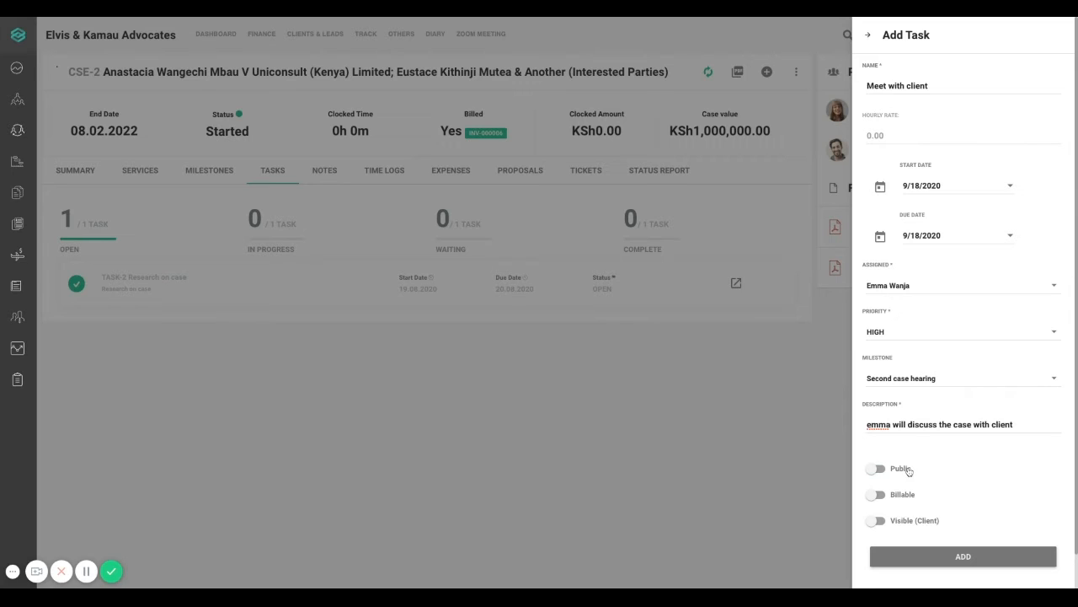
click(919, 522)
click(912, 520)
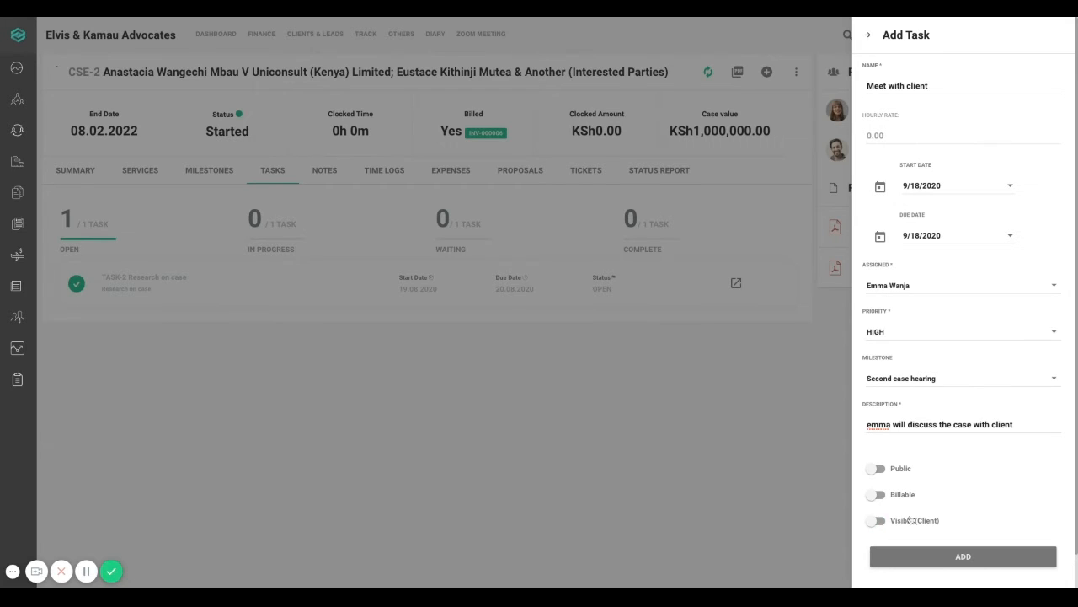
click(896, 470)
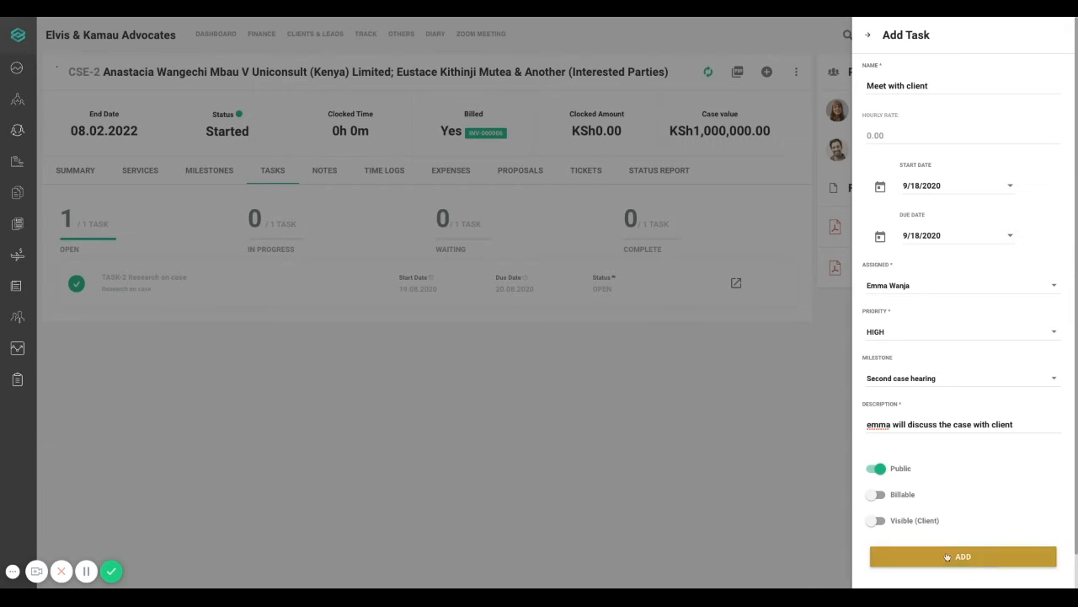
click(908, 471)
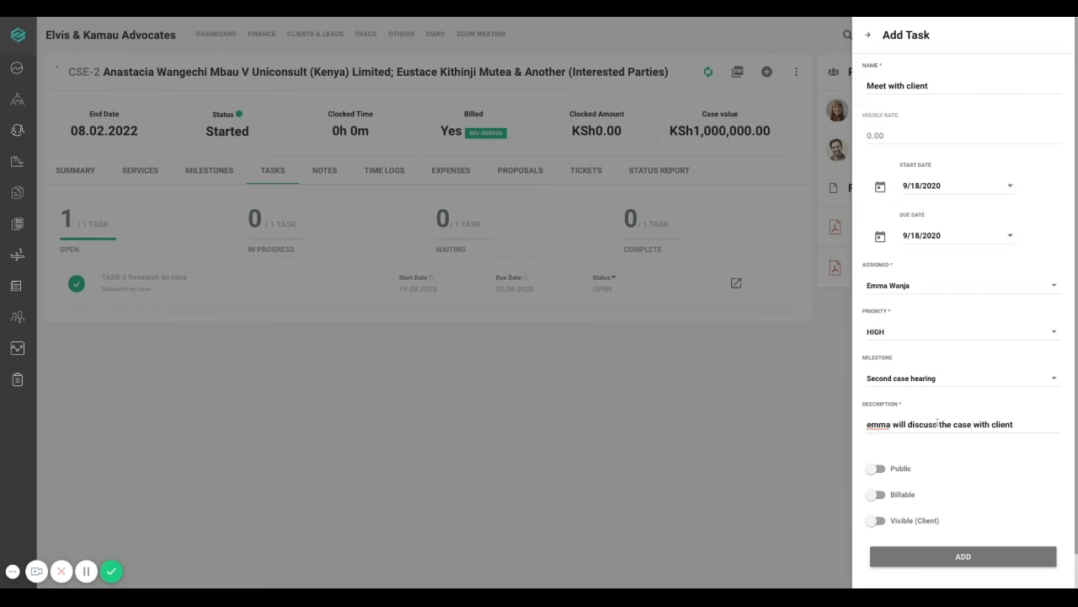
- Save the new "Meet with client" task to the case
click(904, 472)
click(906, 520)
click(965, 554)
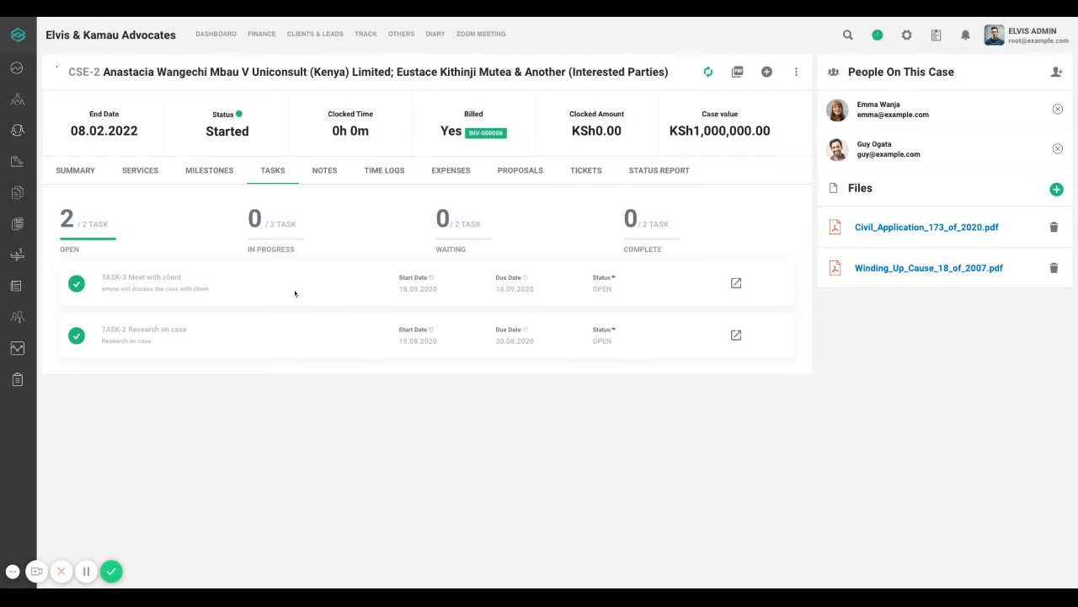
- Open the "Meet with client" task and add the subtasks "talk about a" and "create document b"
click(735, 284)
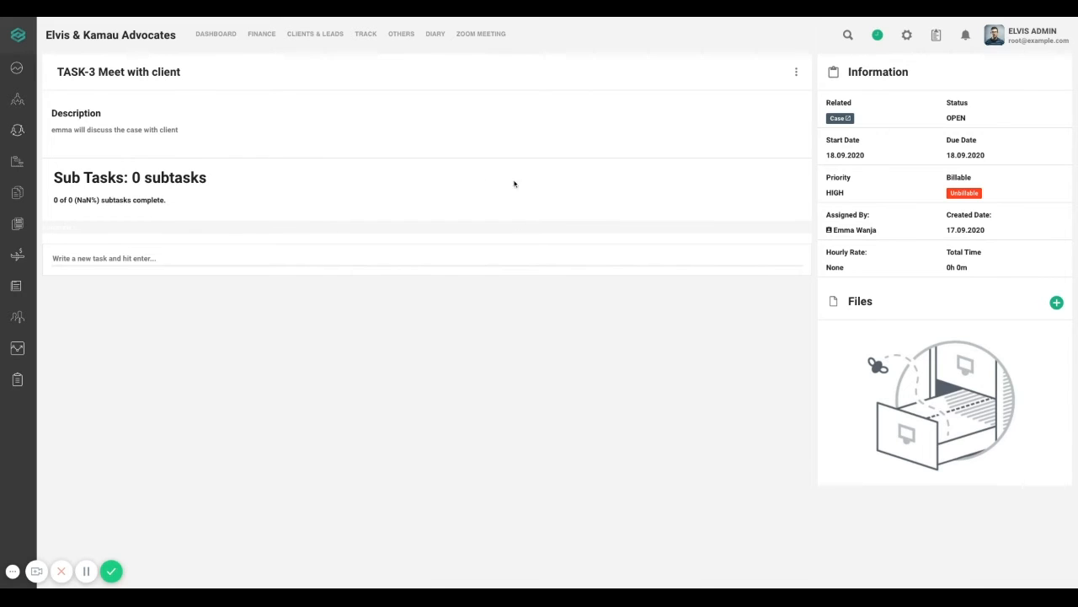
click(346, 254)
text(talk about a)
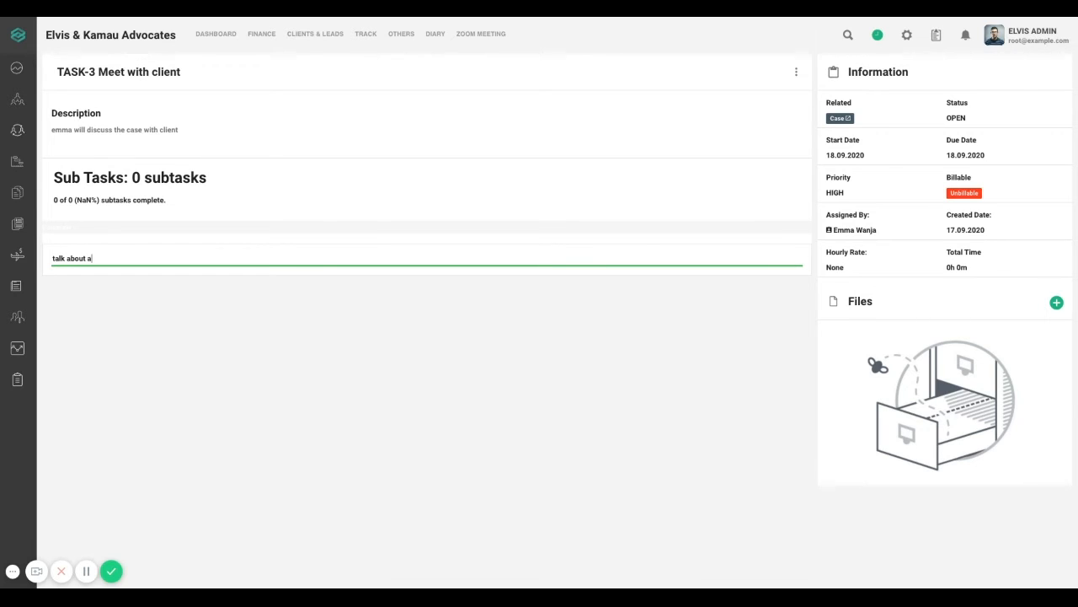
key(Return)
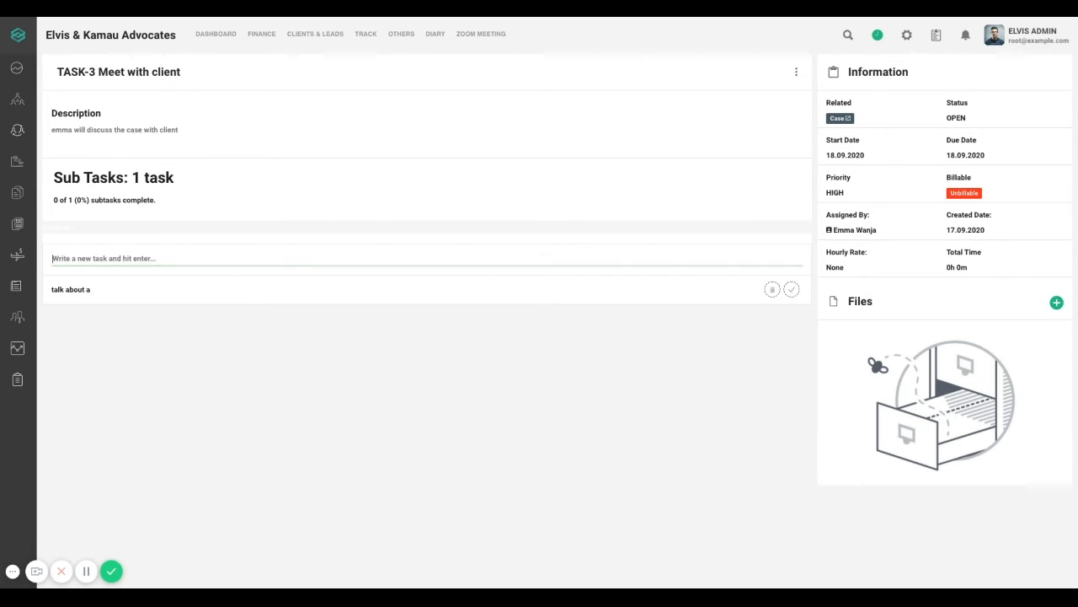
text(create document b)
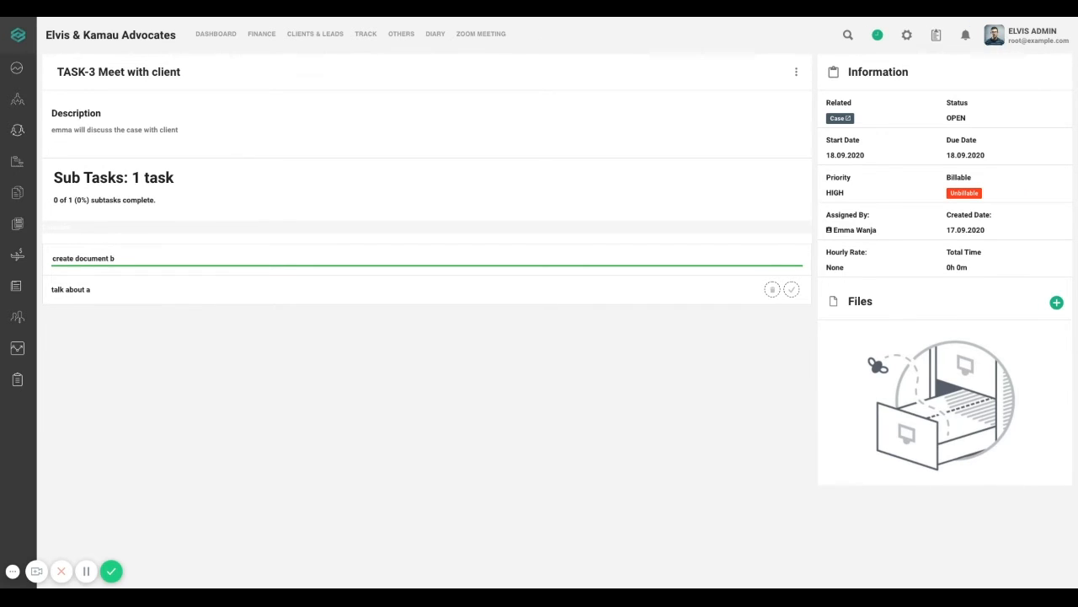
key(Return)
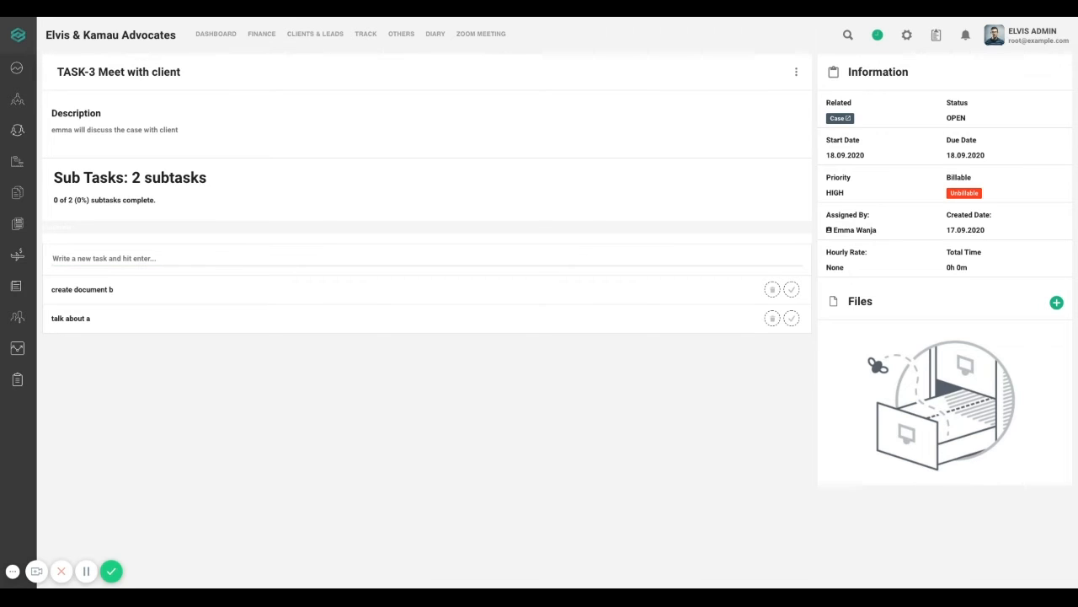
- Add a third subtask named "do reseacrh on c" to the task
text(a)
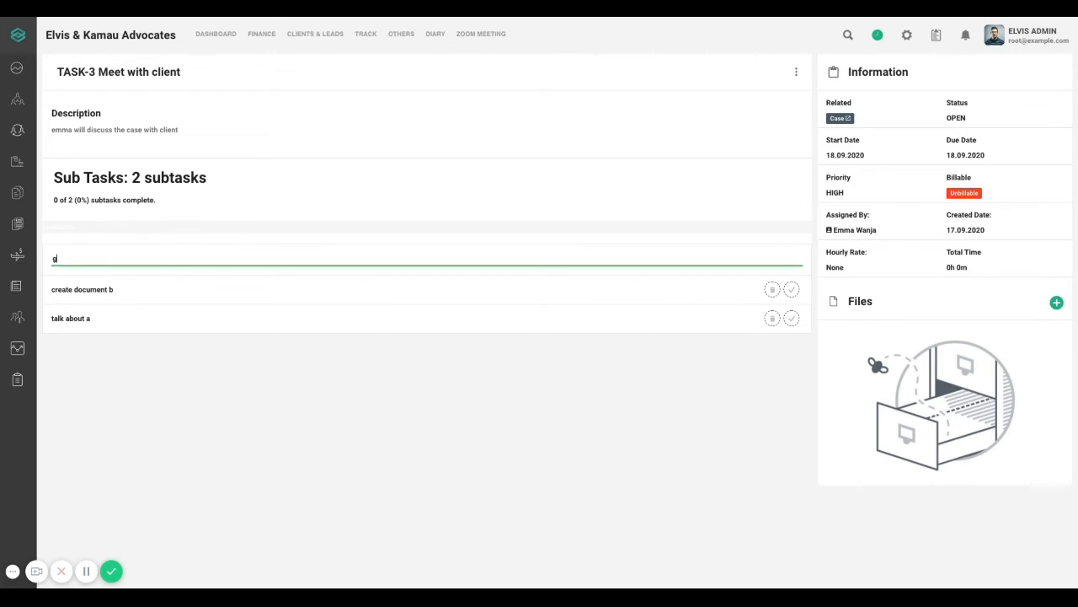
key(BackSpace)
text(do re)
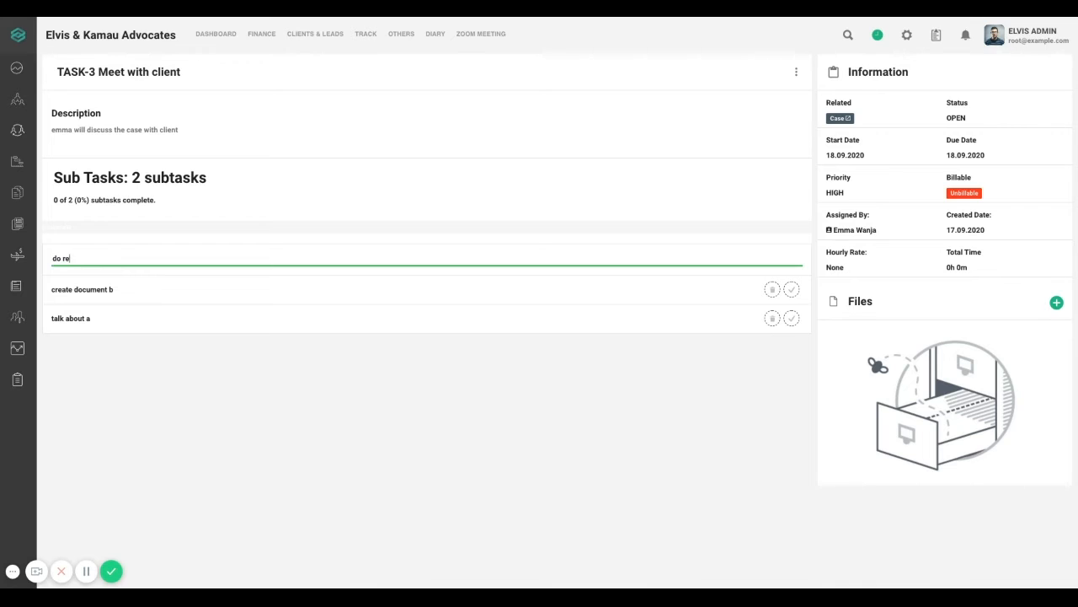
text(seacrh on c)
key(Return)
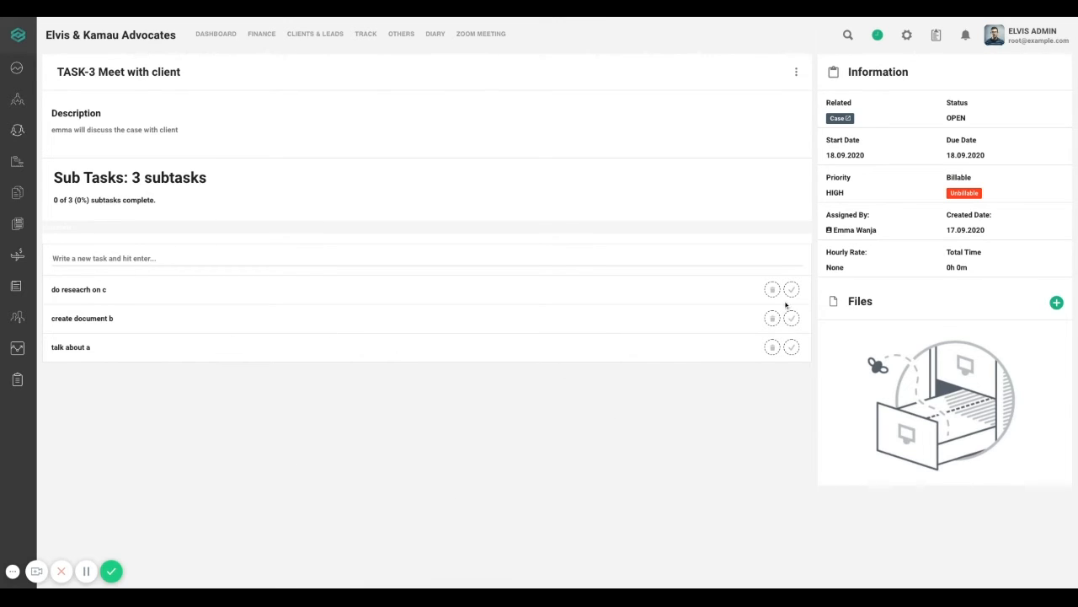
- Mark all three subtasks complete, and set "create document b" and "talk about a" back to incomplete
click(791, 291)
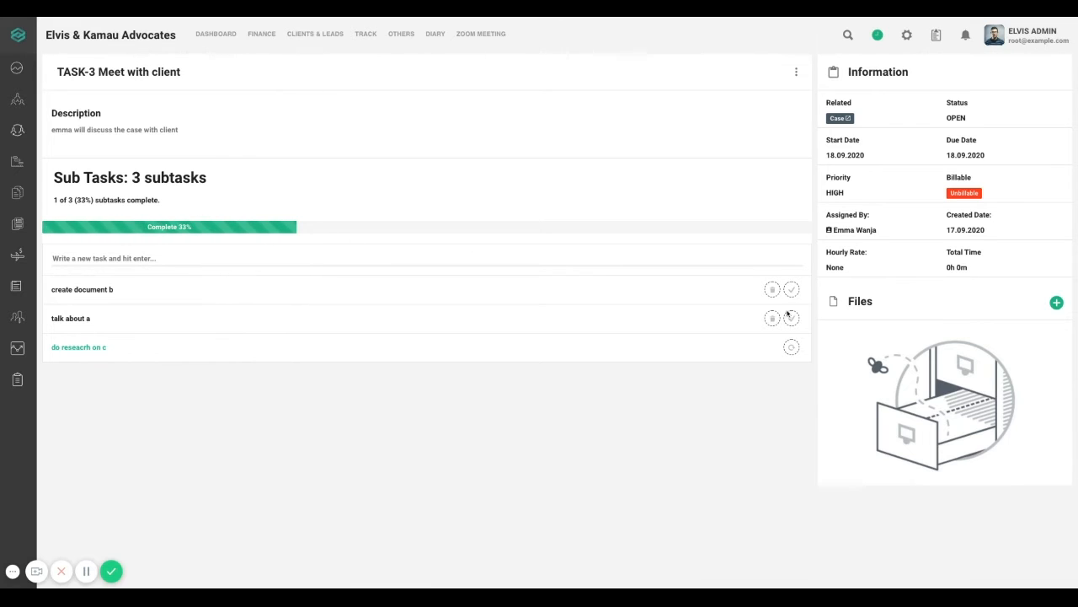
click(791, 317)
click(791, 289)
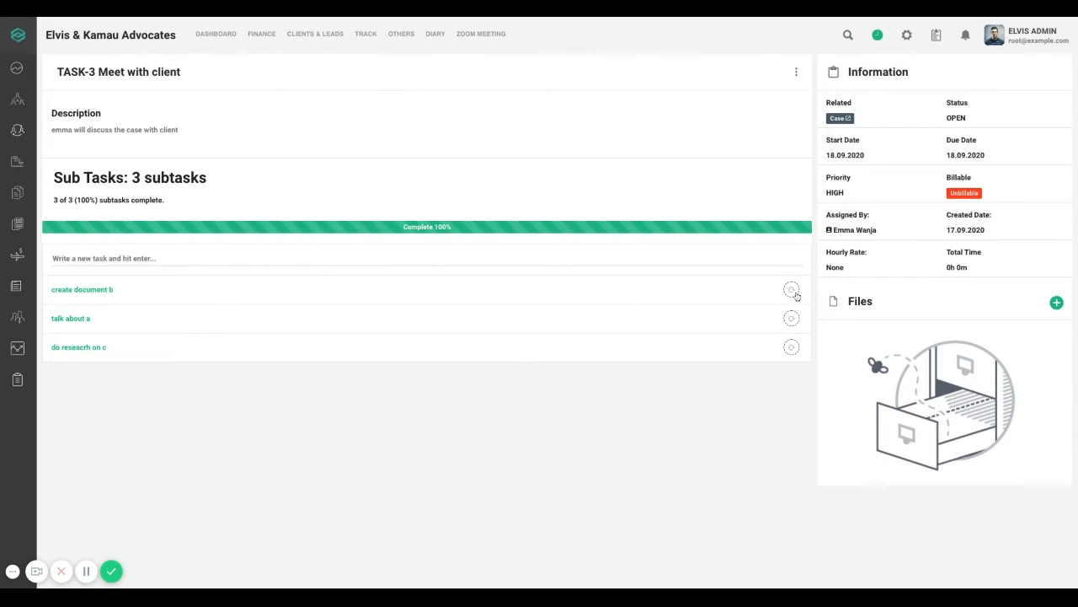
click(792, 289)
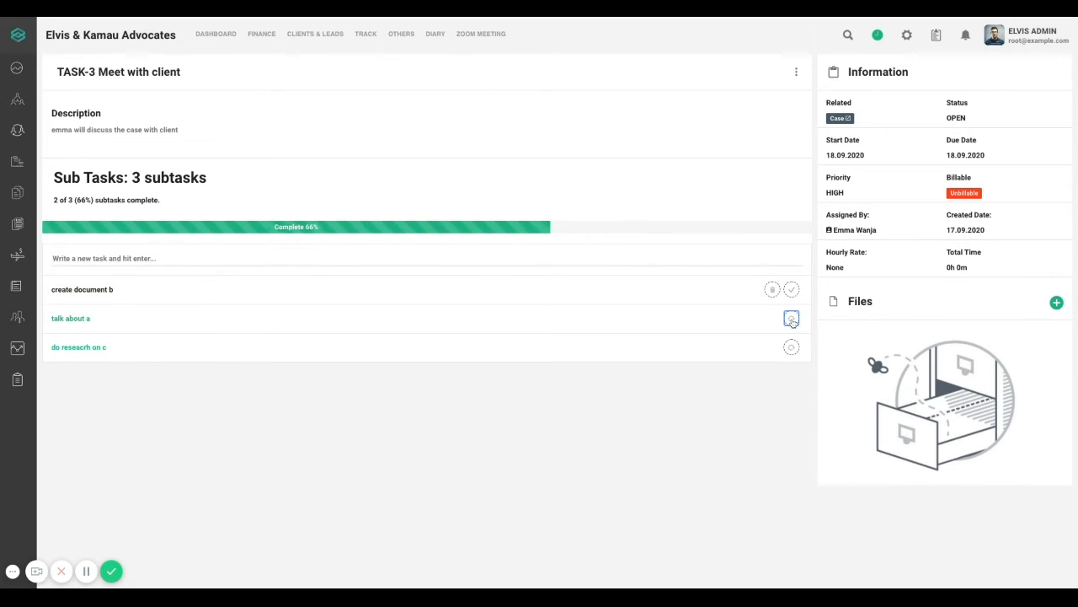
click(791, 318)
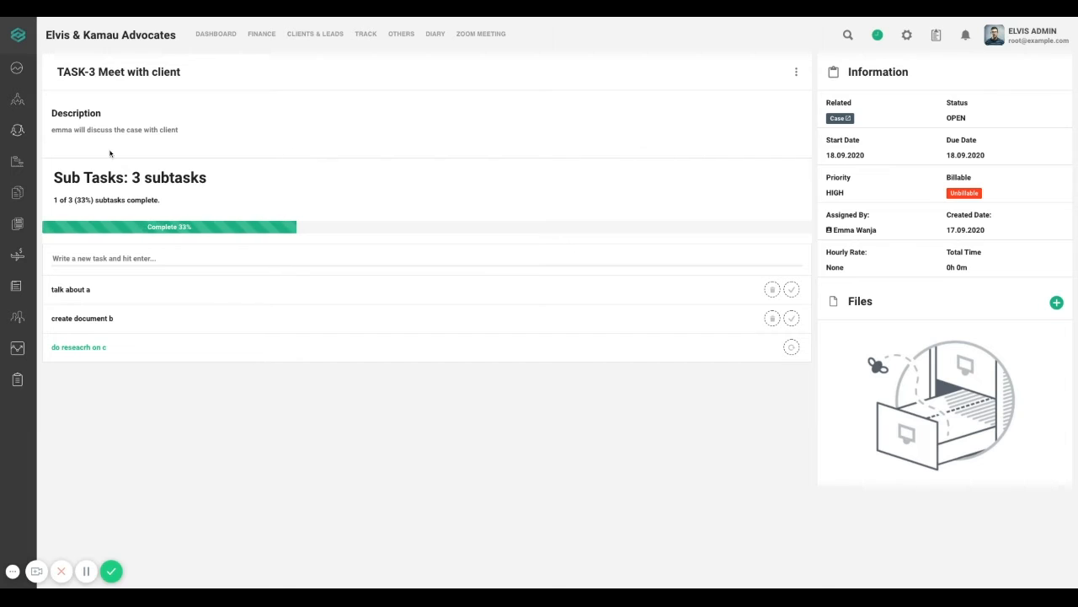
- Upload the file Civil_Application_173_of_2020.pdf to the task's files
click(1057, 302)
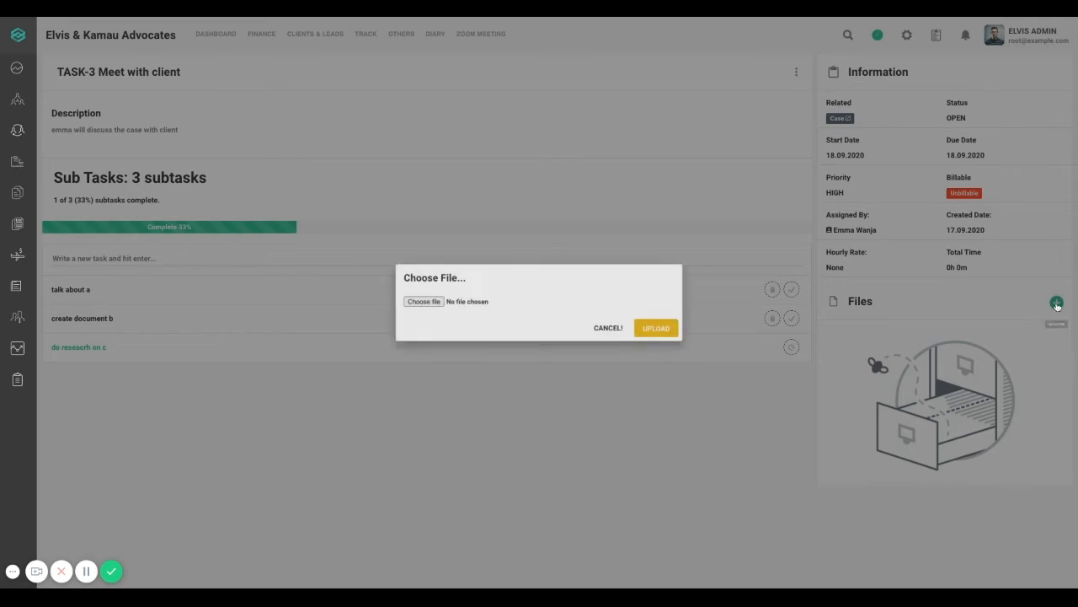
click(410, 302)
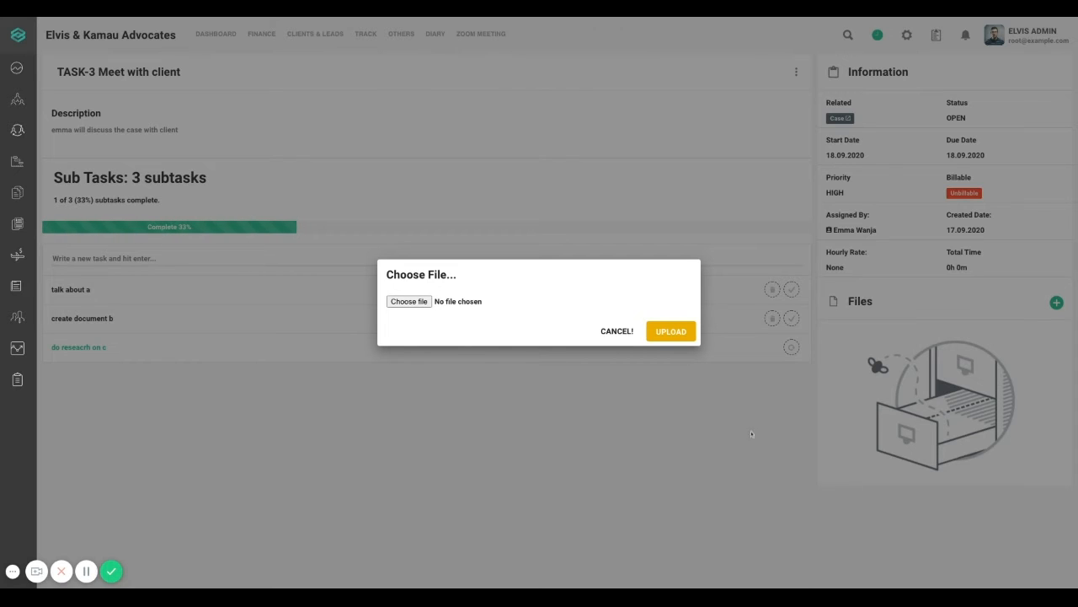
click(674, 331)
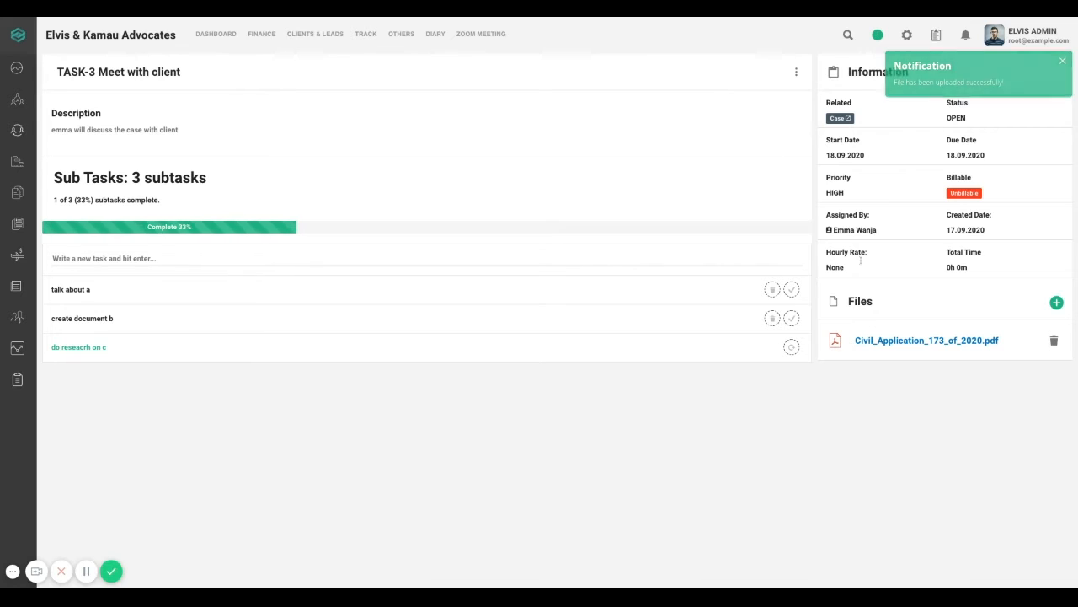
- Return to the related case and examine the tasks under its First Hearing and Second case hearing milestones, plus its task list
click(842, 119)
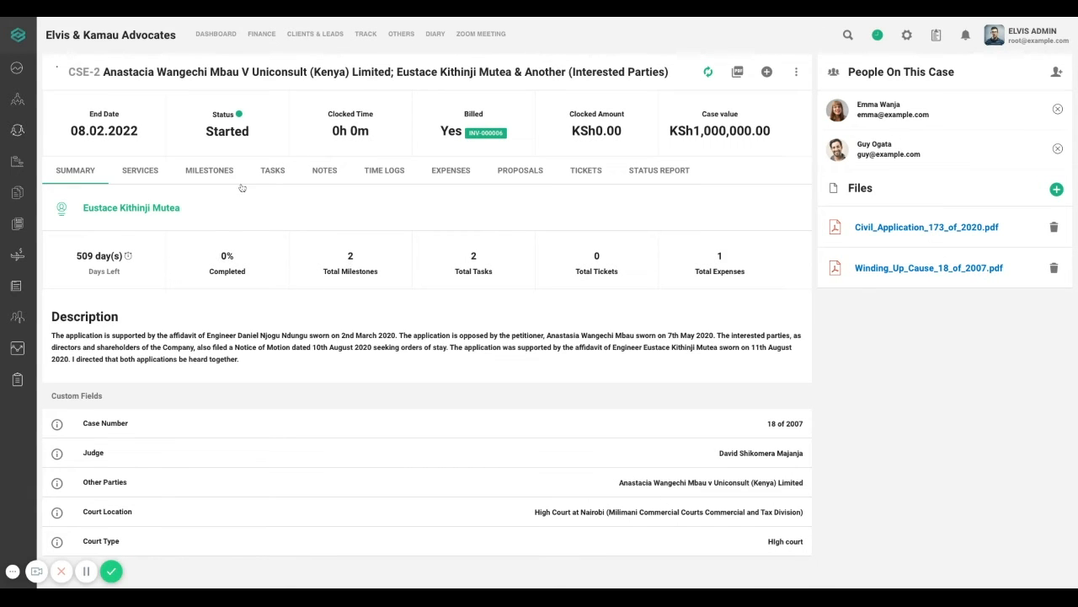
click(209, 171)
click(76, 170)
click(210, 171)
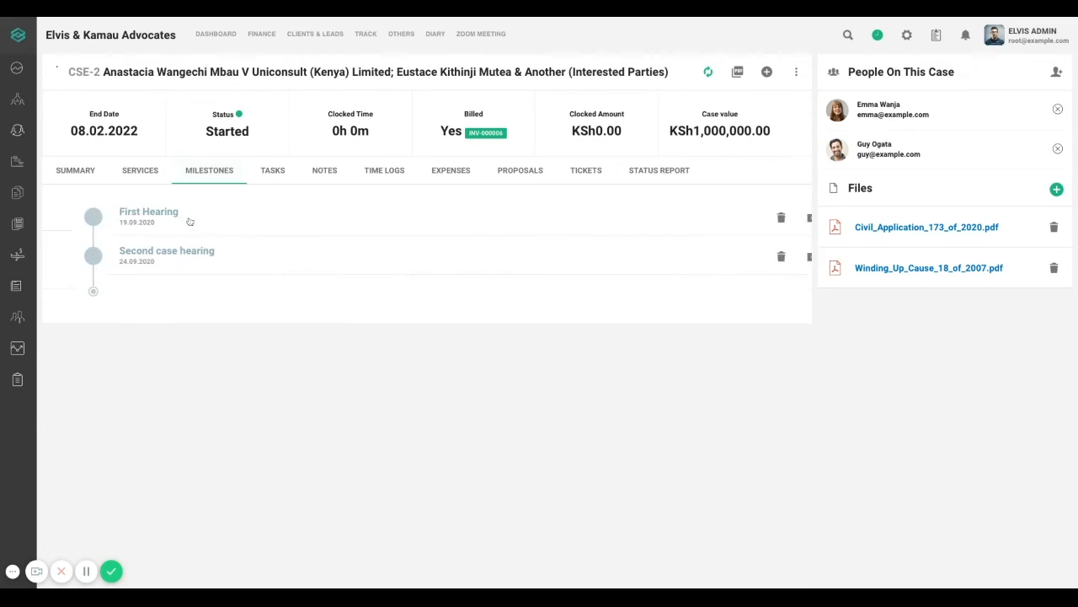
click(140, 214)
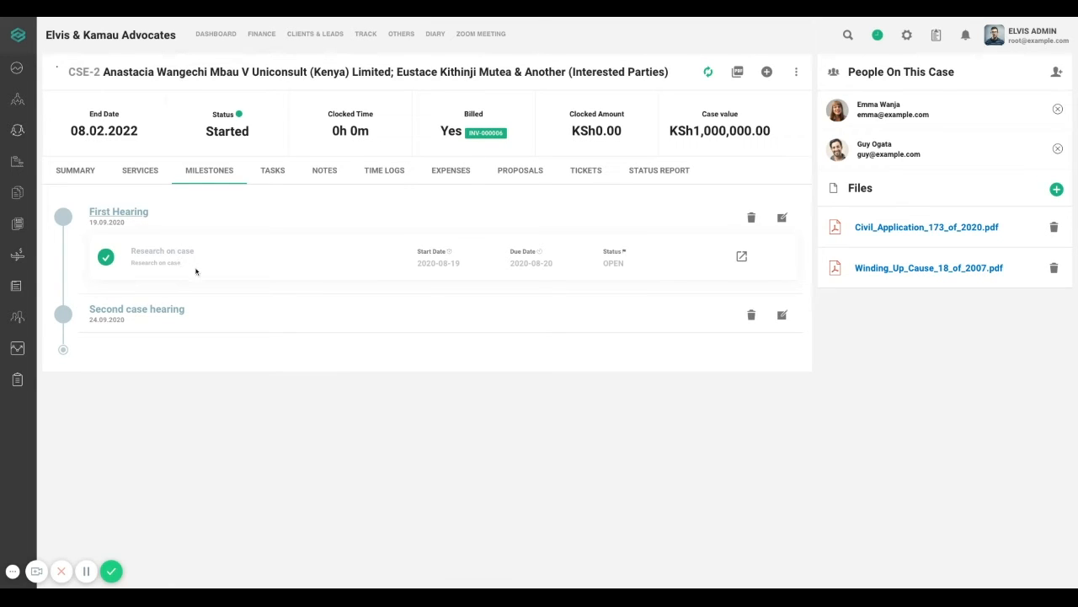
click(177, 313)
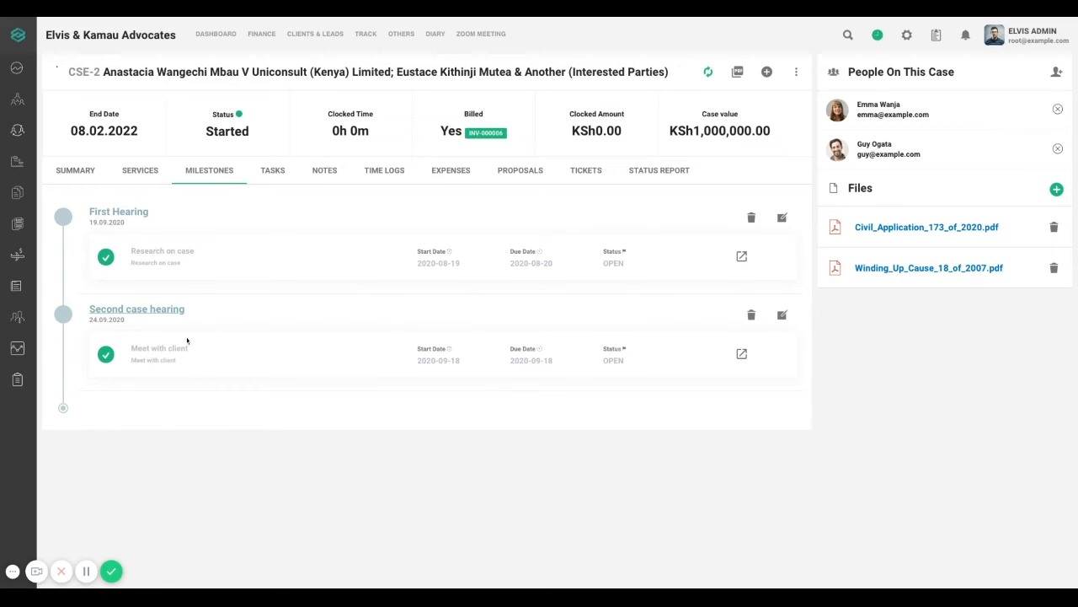
click(262, 179)
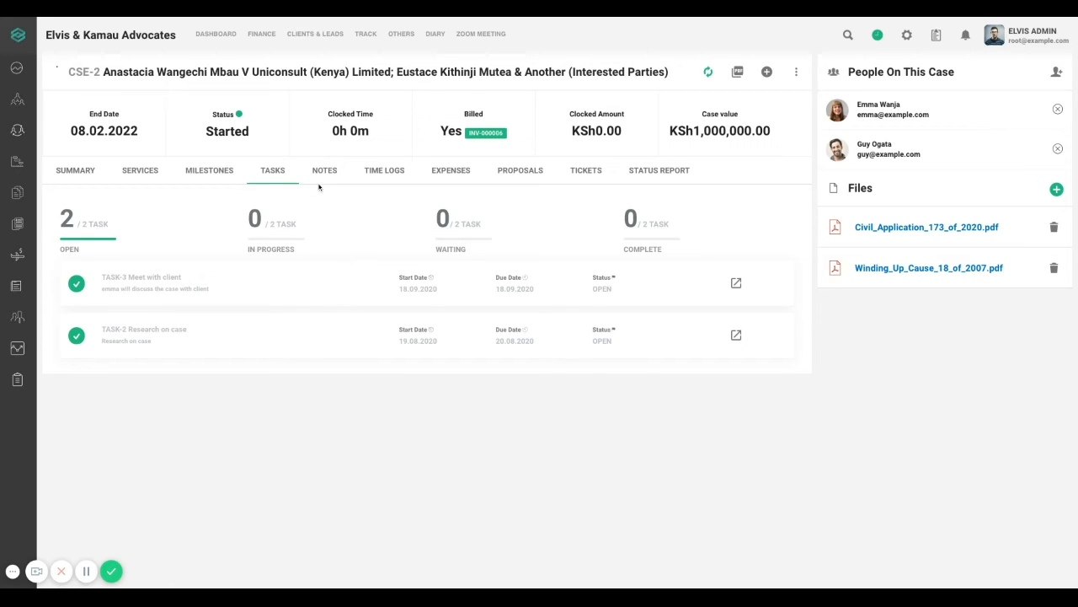
- Start a new expense on the case with the title TRAVELO EXPENSE and an amount of 25000
click(451, 179)
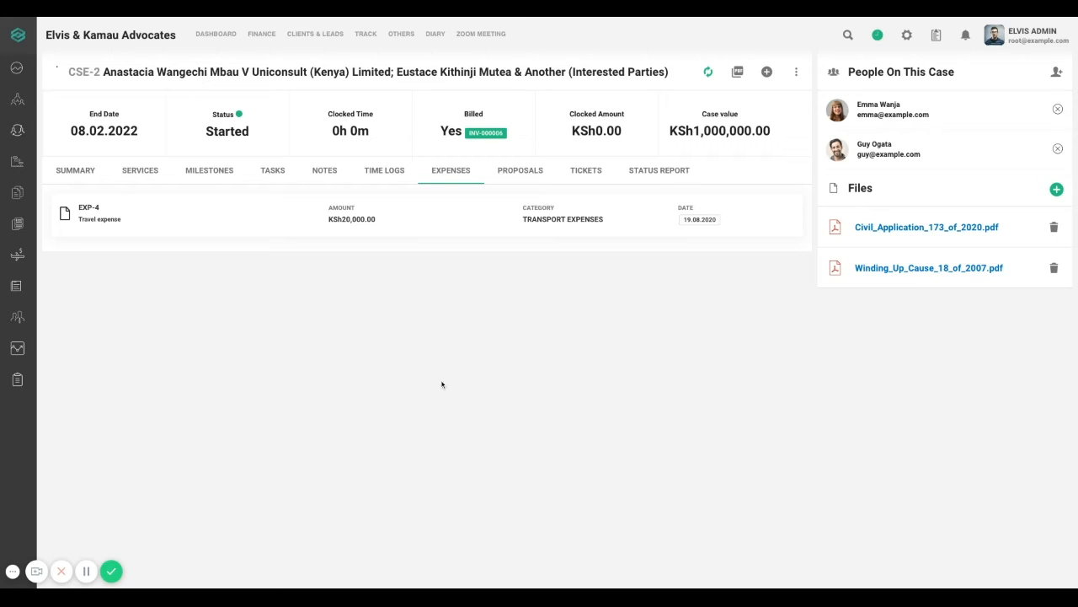
click(765, 78)
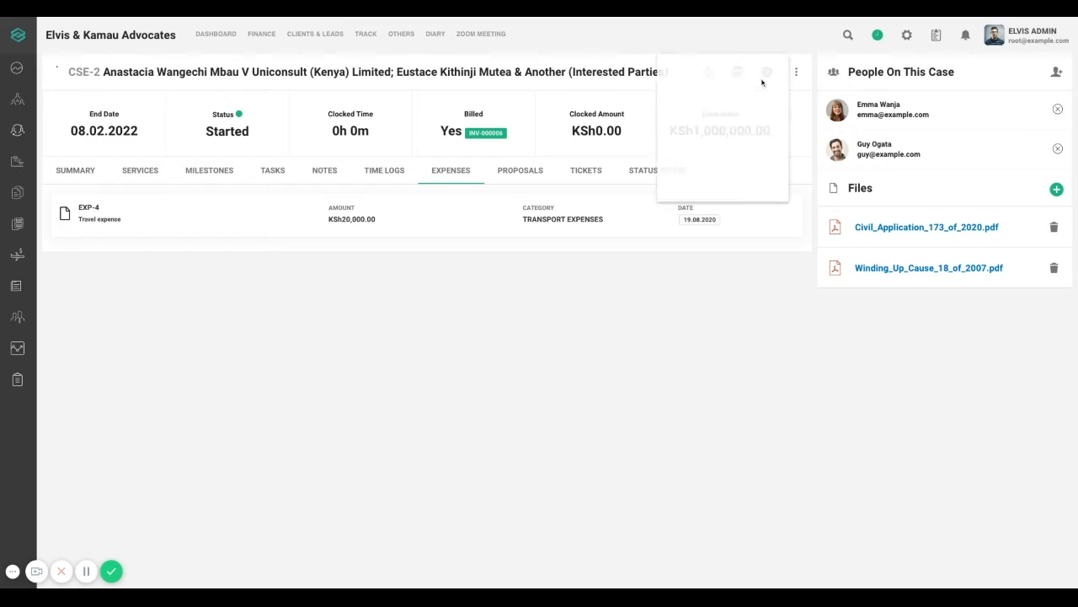
click(619, 214)
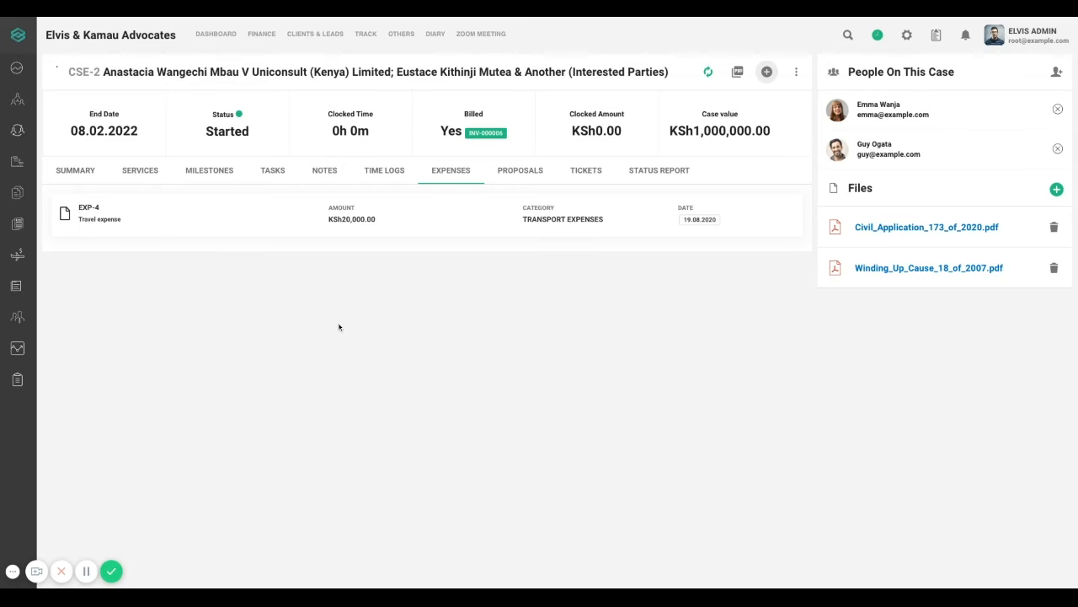
click(766, 71)
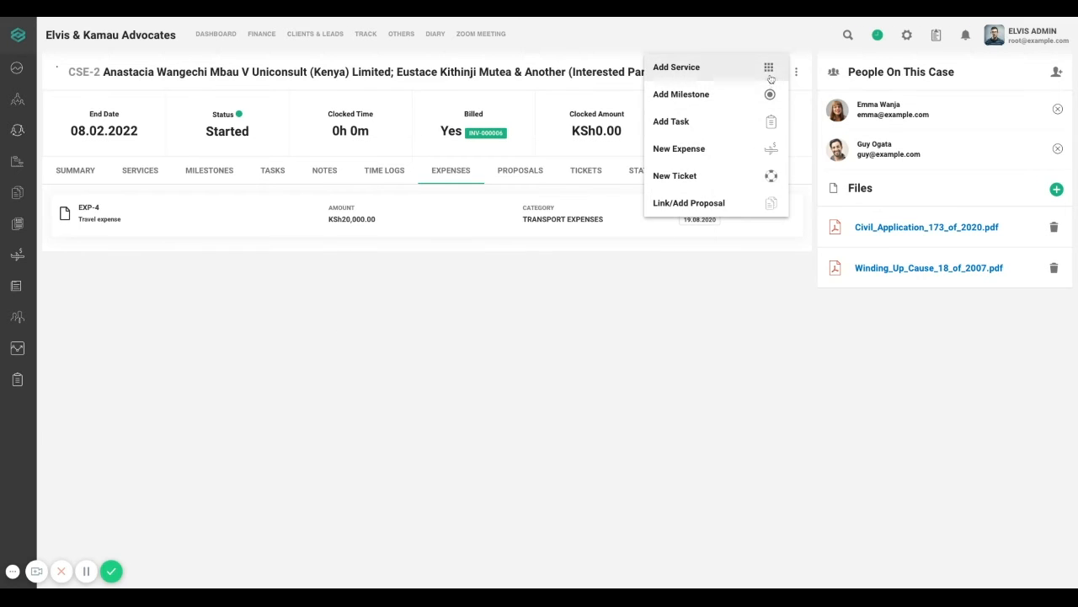
click(765, 74)
click(708, 149)
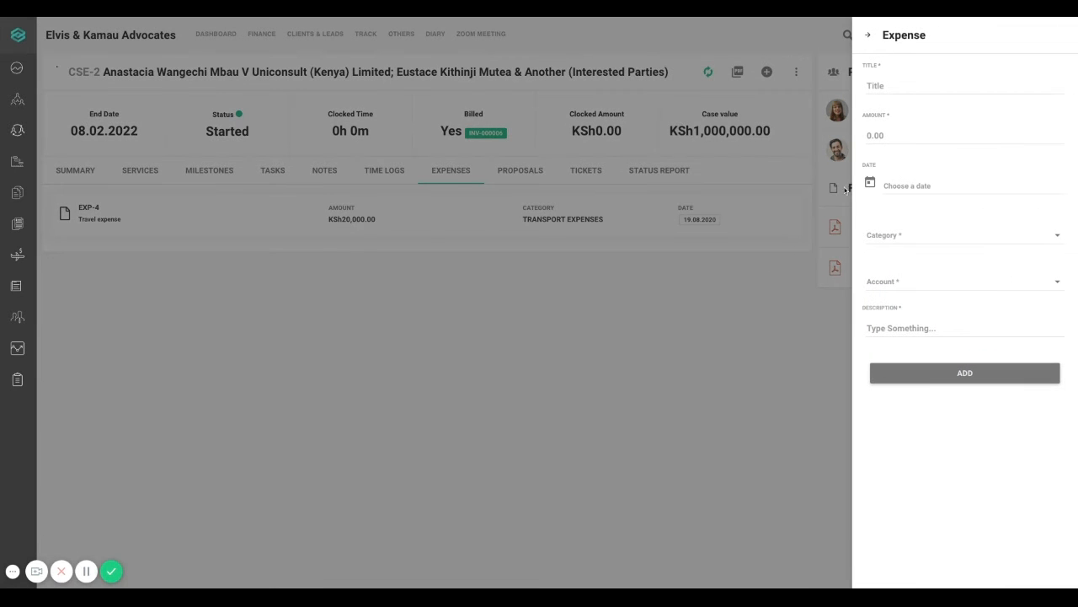
click(918, 80)
text(TRAVELO)
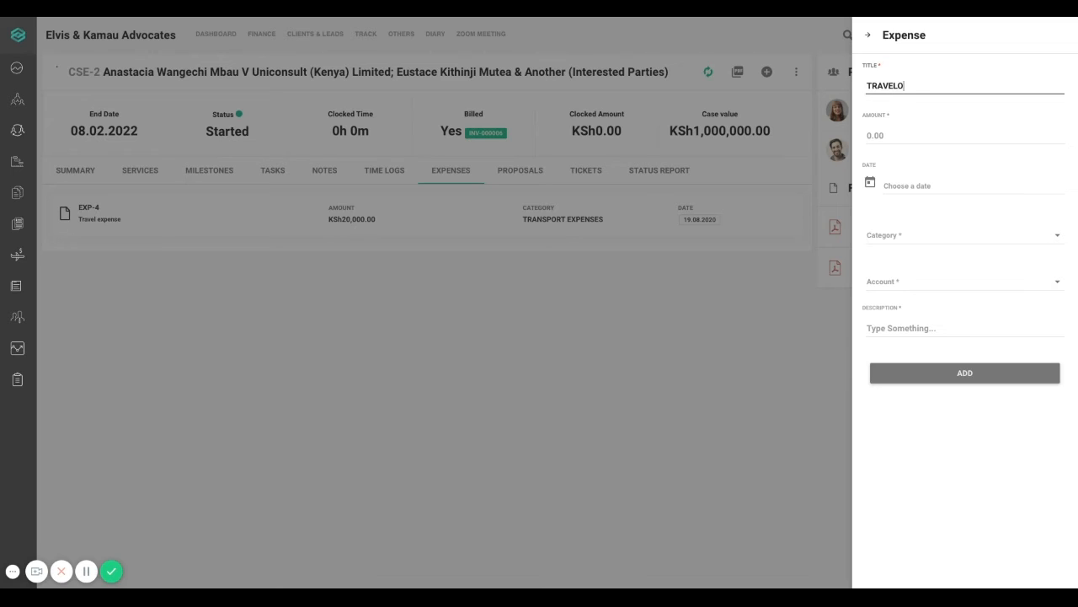
text( EXPENSE)
click(921, 131)
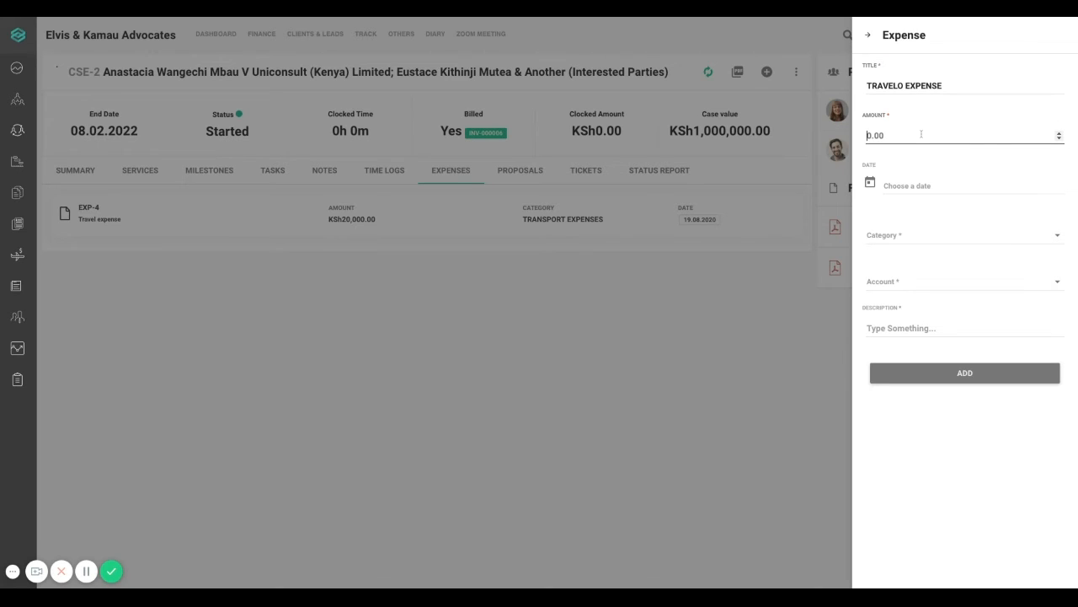
text(25000)
click(870, 183)
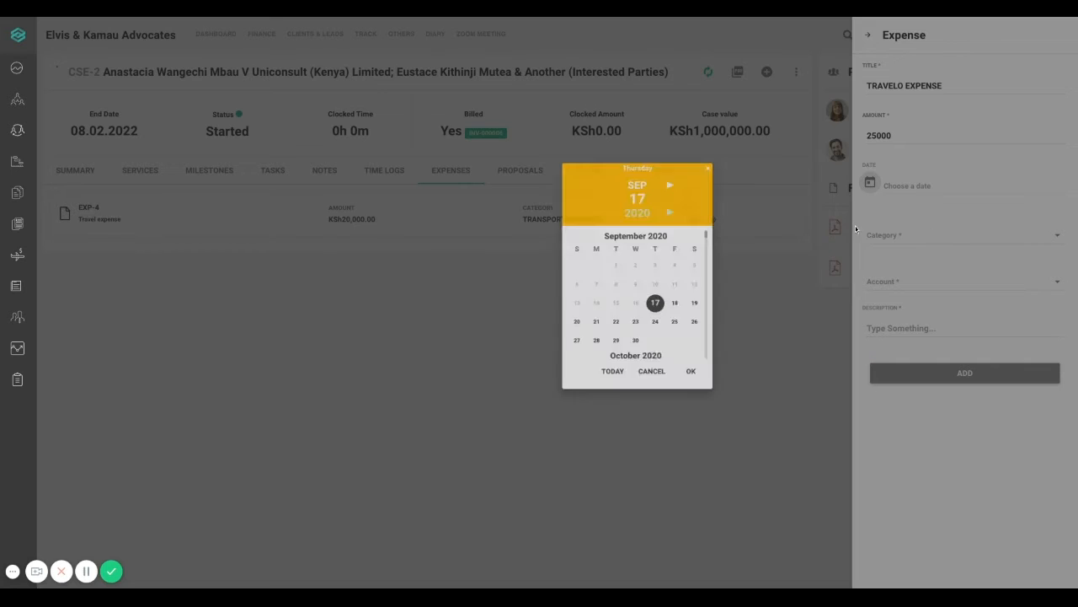
click(581, 334)
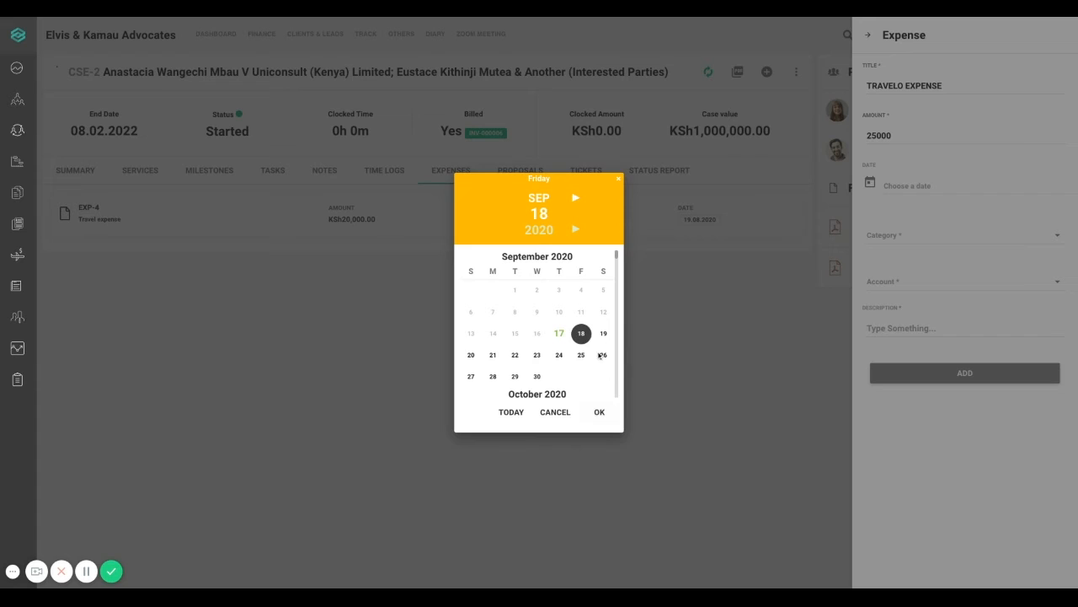
click(600, 412)
click(599, 422)
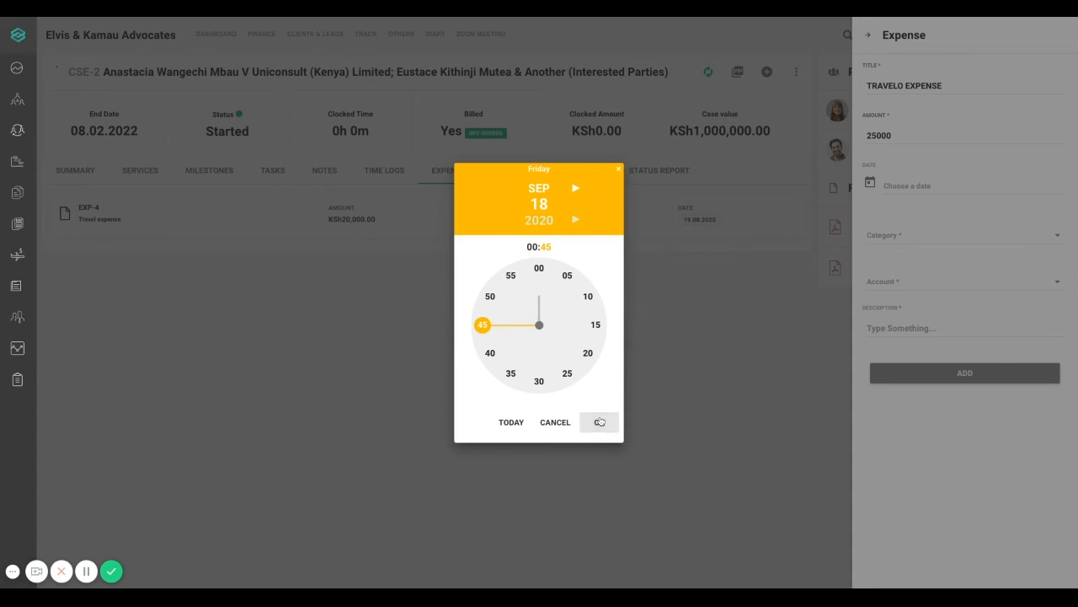
click(599, 422)
- Set the expense category to TRANSPORT EXPENSES
click(935, 243)
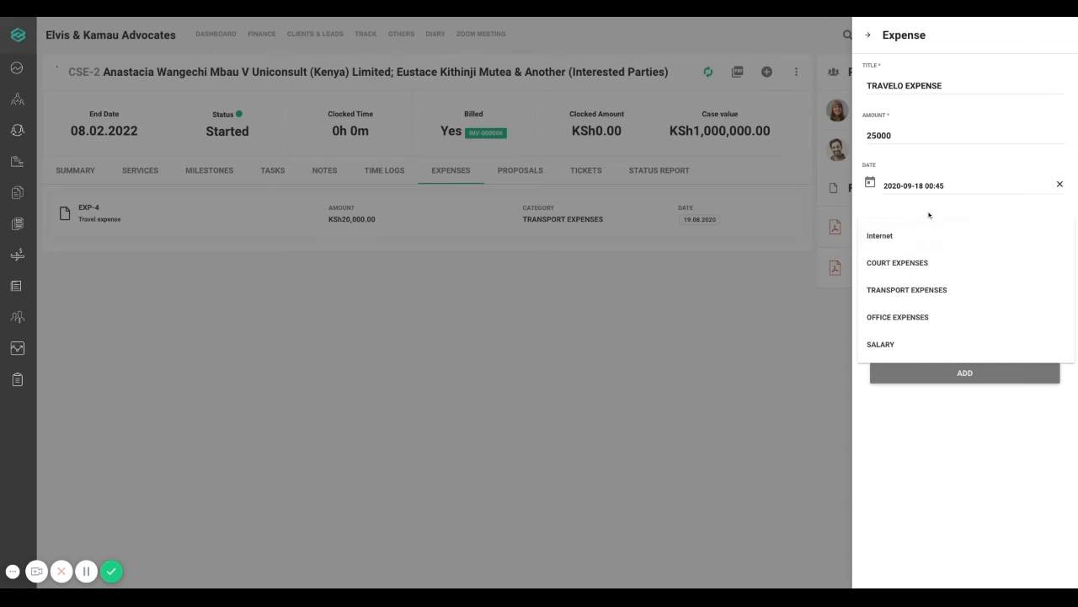
click(929, 215)
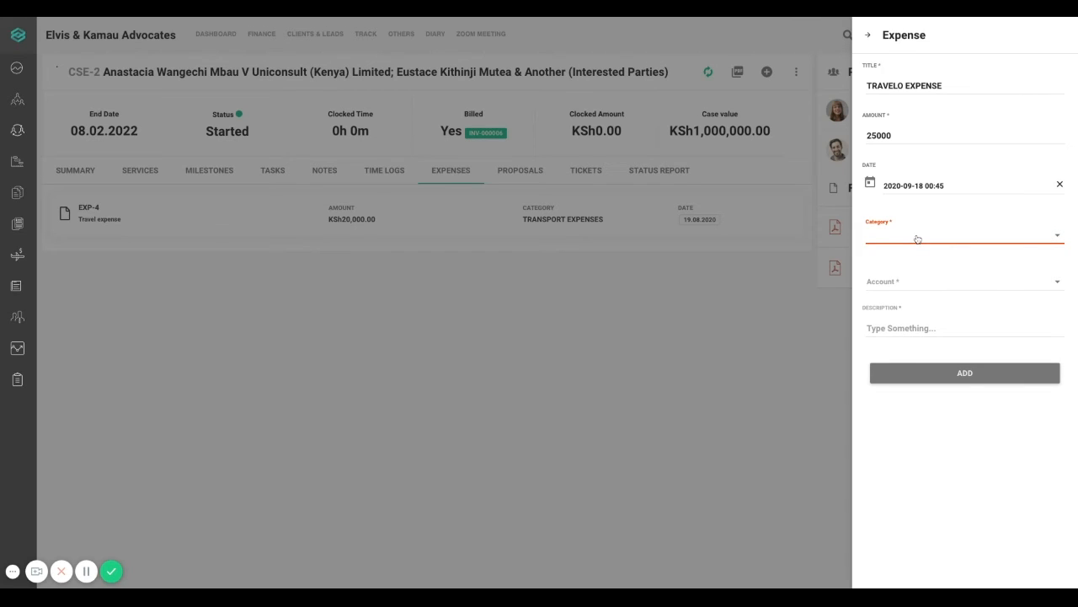
click(908, 239)
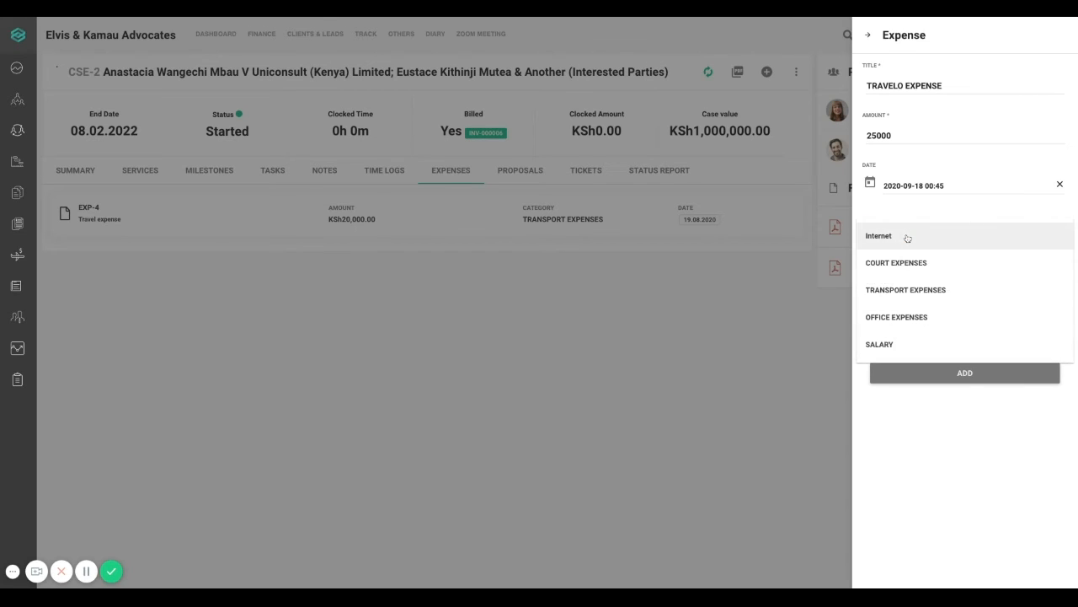
click(916, 294)
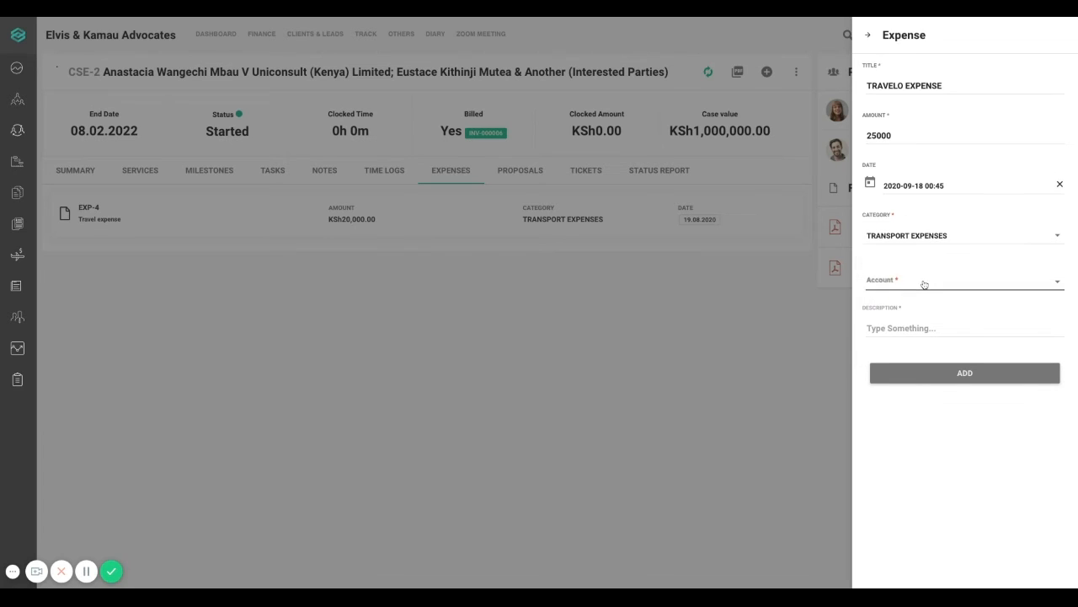
- Set the expense account to Equity Bank and enter the description "Travelling to meet with clent"
click(925, 285)
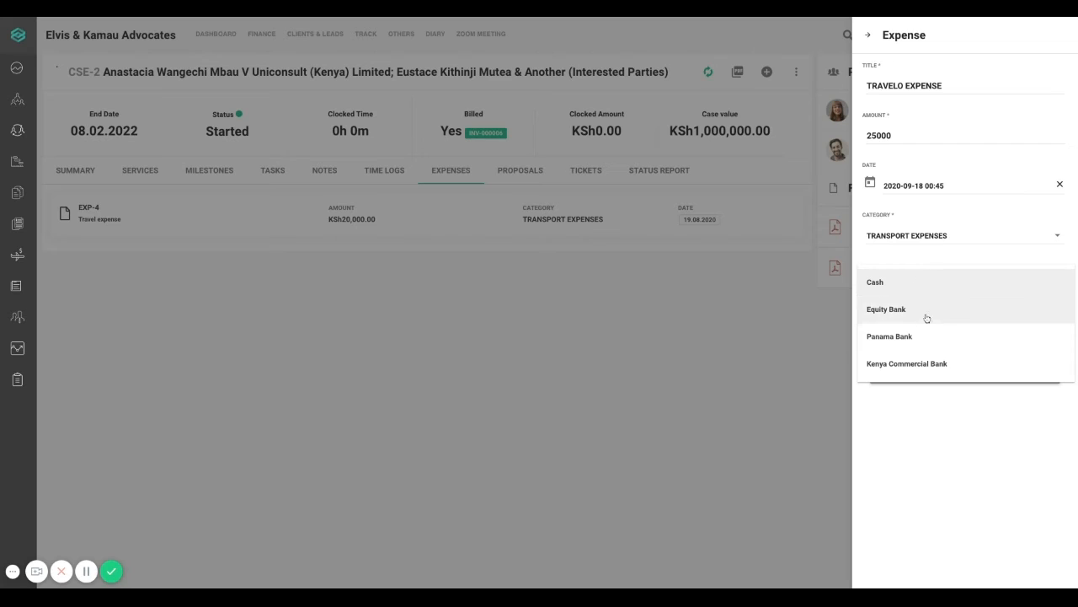
click(926, 317)
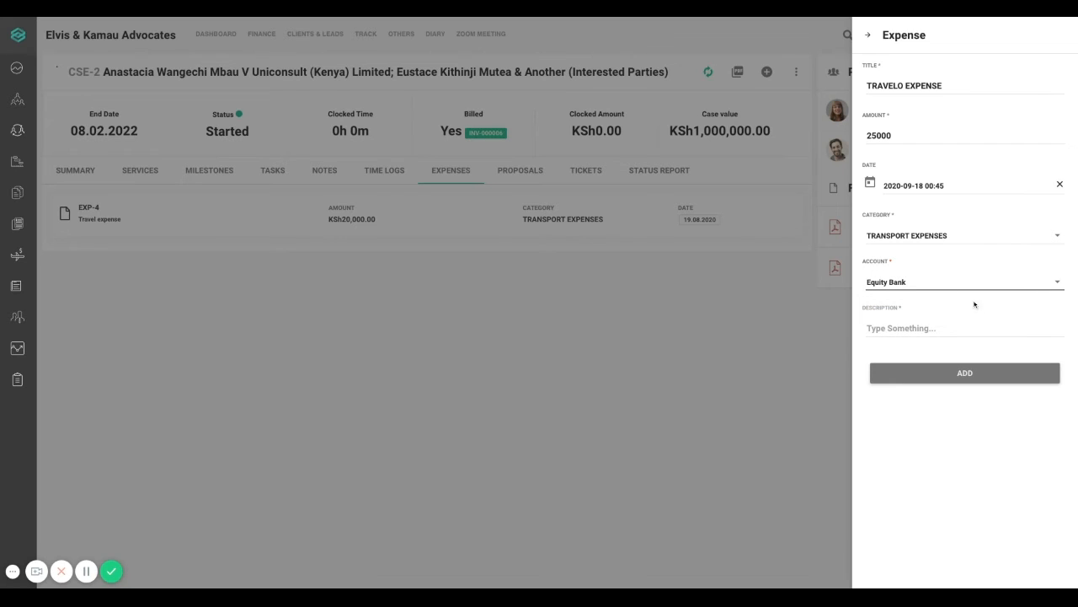
click(958, 321)
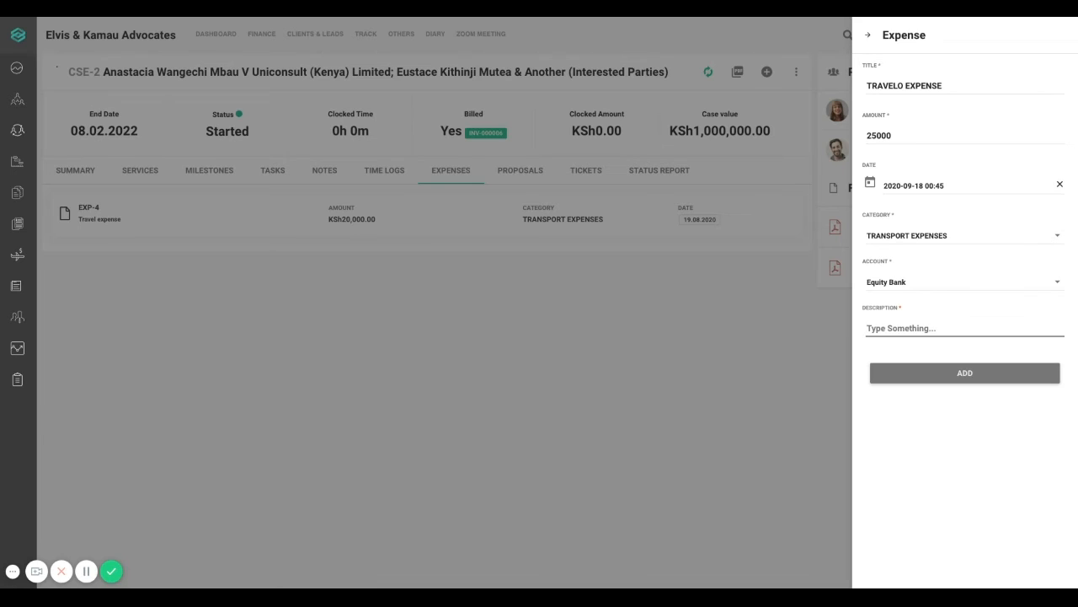
text(Travelling to meet with clent)
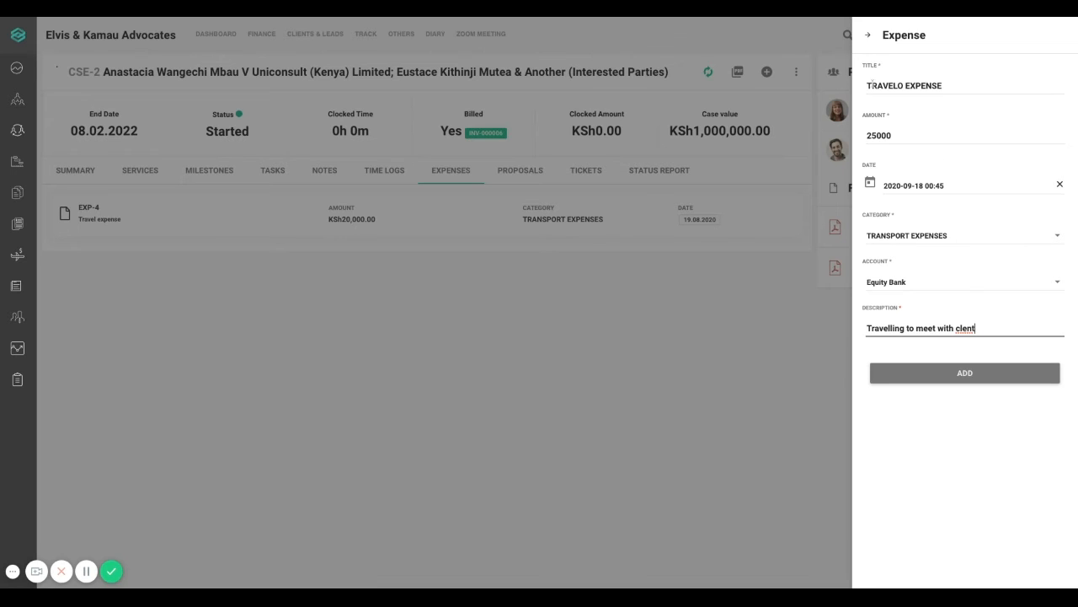
- Correct the expense title to TRAVEL EXPENSE and add the expense to the case
click(899, 85)
key(Delete)
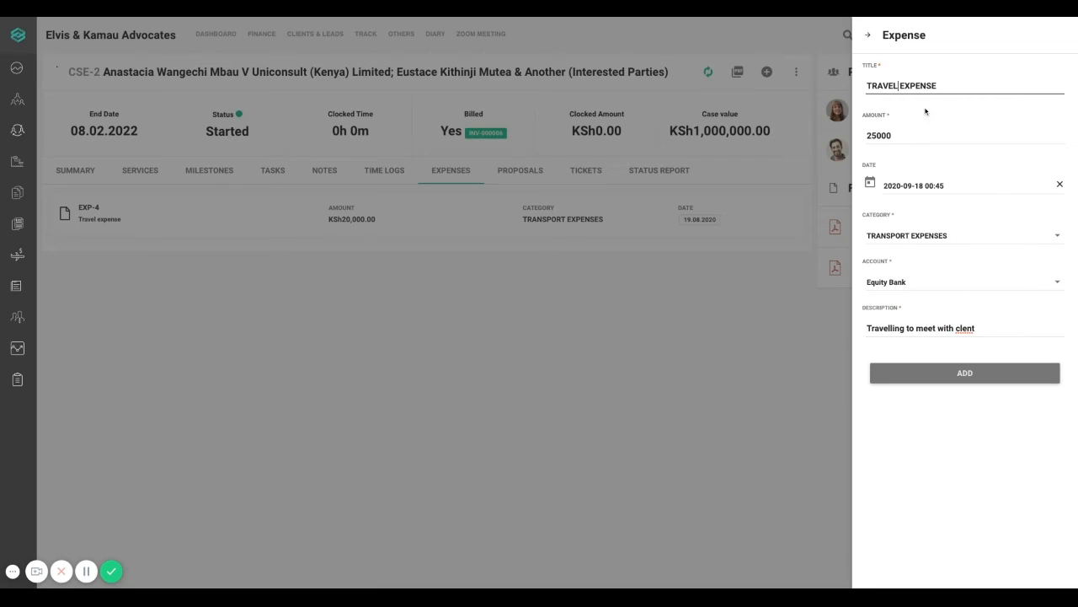
click(947, 372)
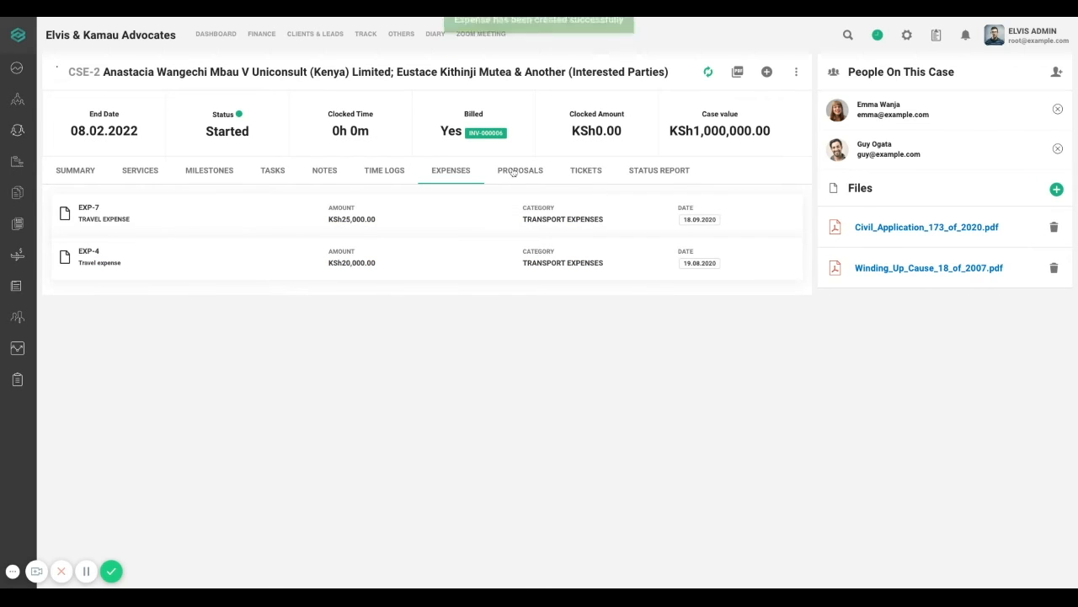
- Show the case's tickets and start a new ticket on the case
click(590, 175)
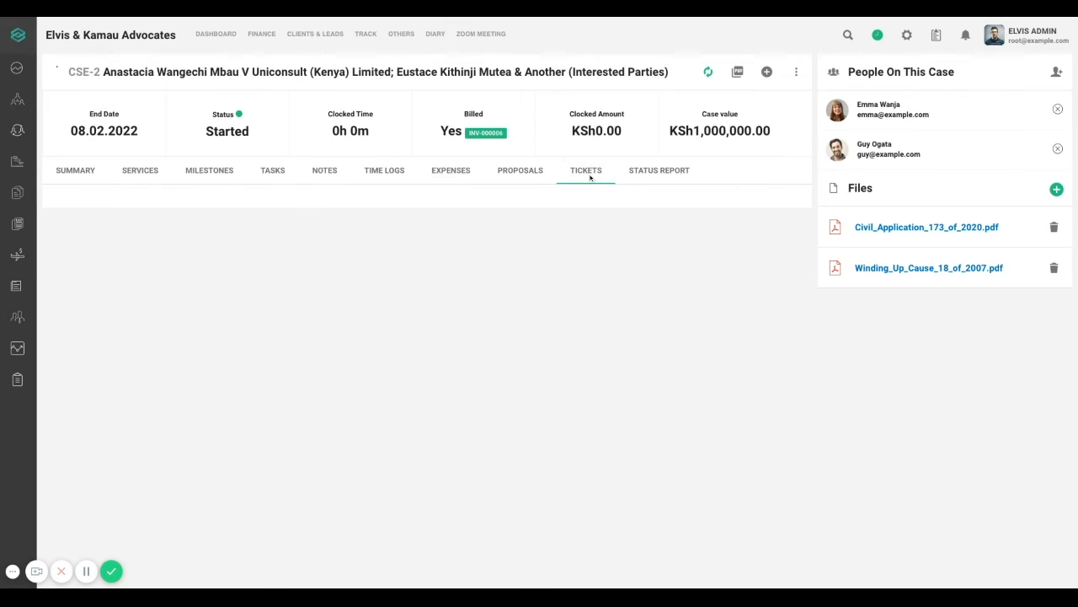
click(767, 72)
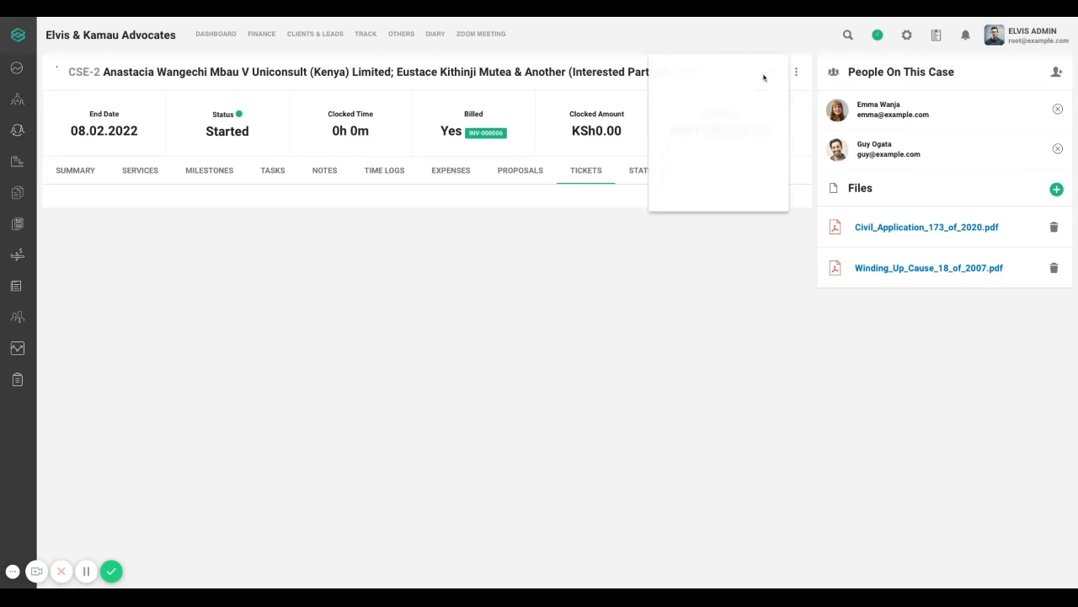
click(564, 205)
click(766, 71)
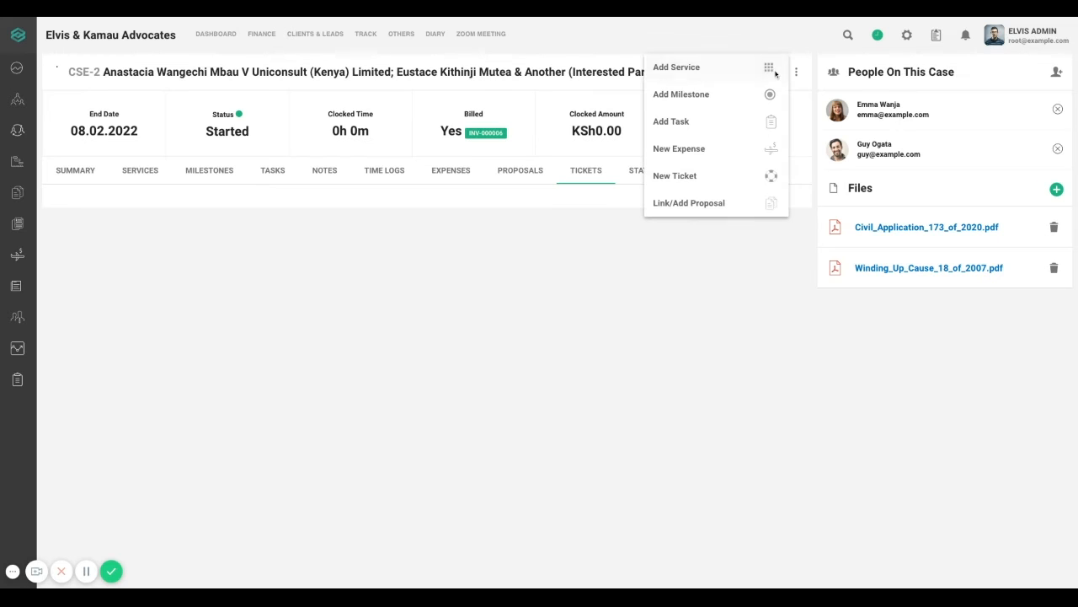
click(704, 177)
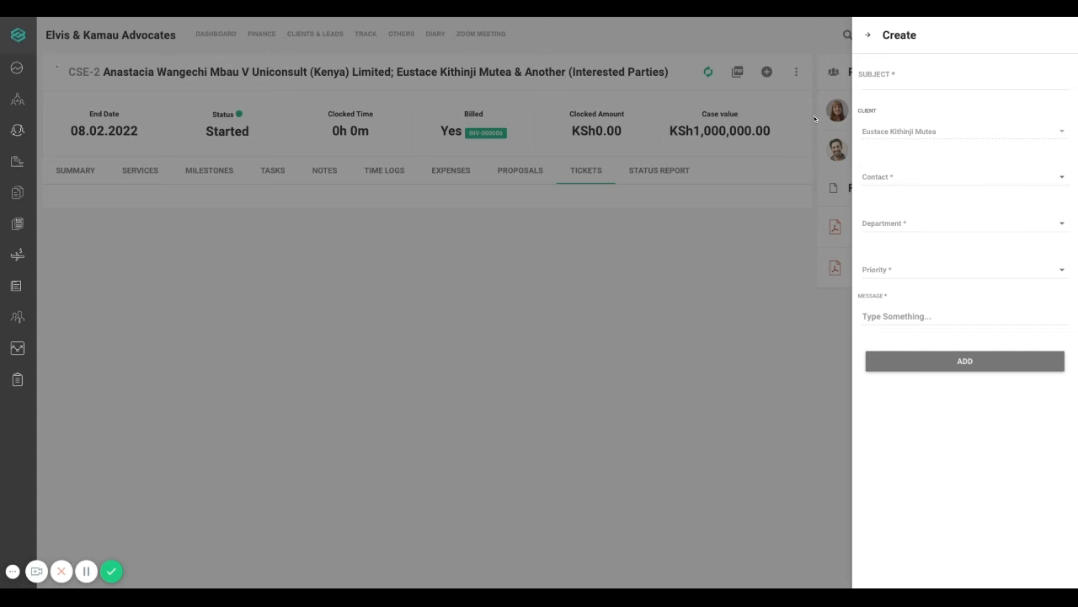
click(881, 74)
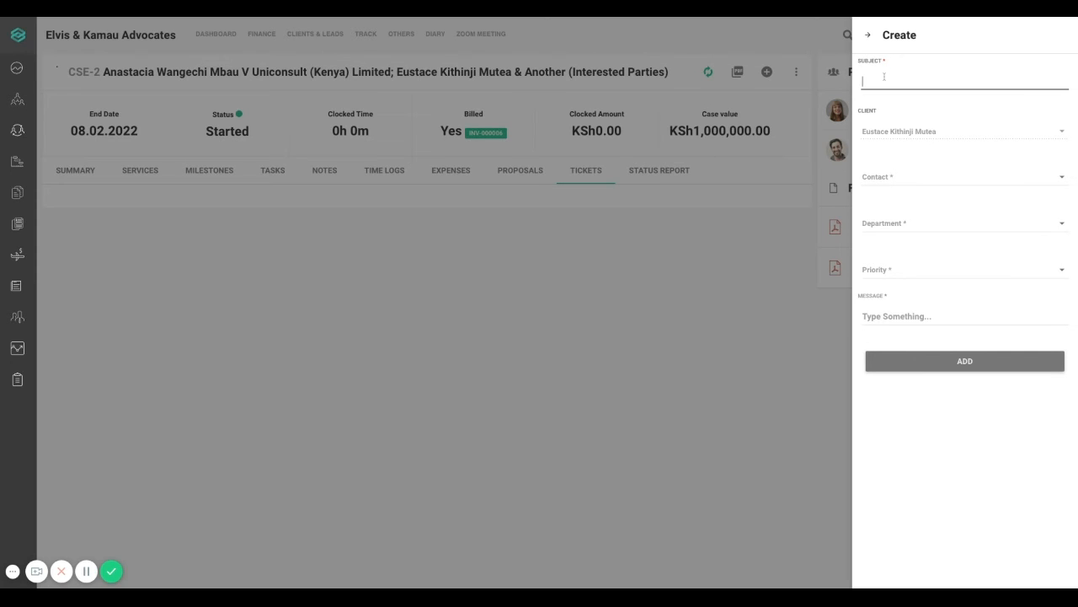
click(935, 175)
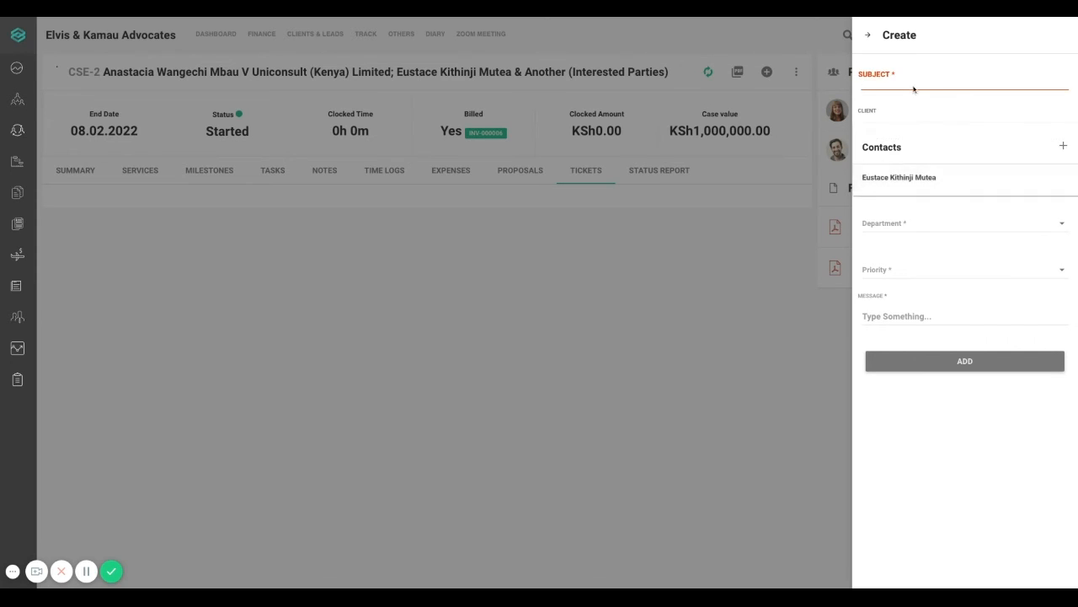
click(914, 82)
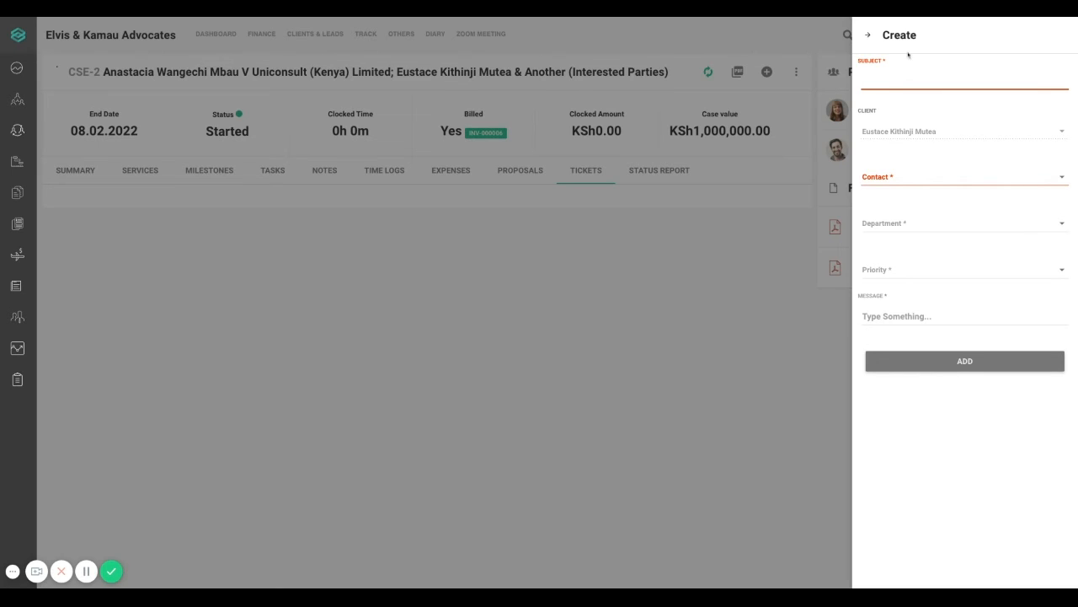
click(965, 44)
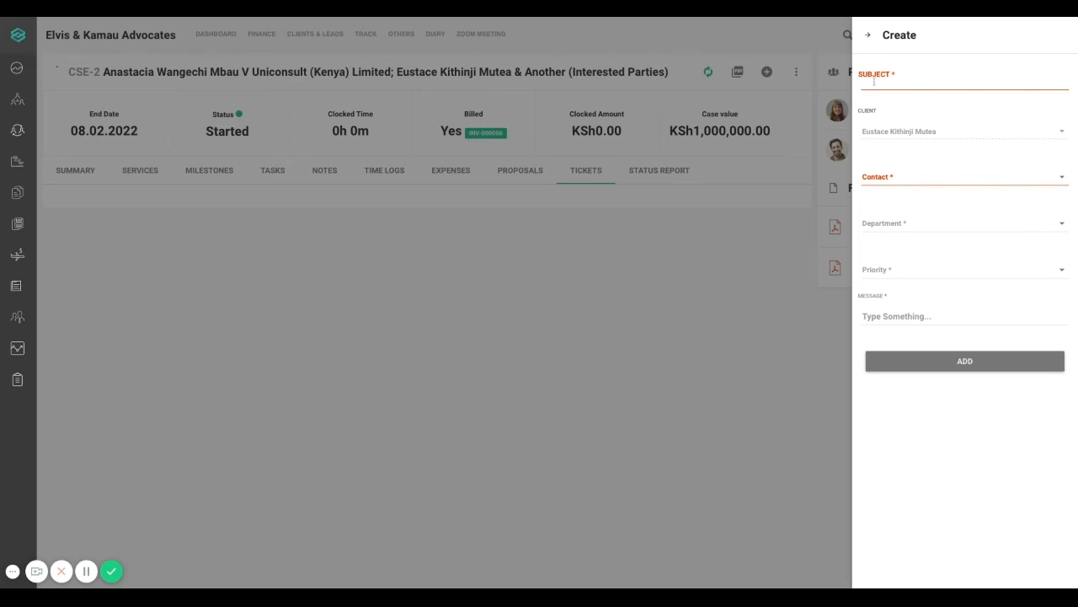
click(874, 81)
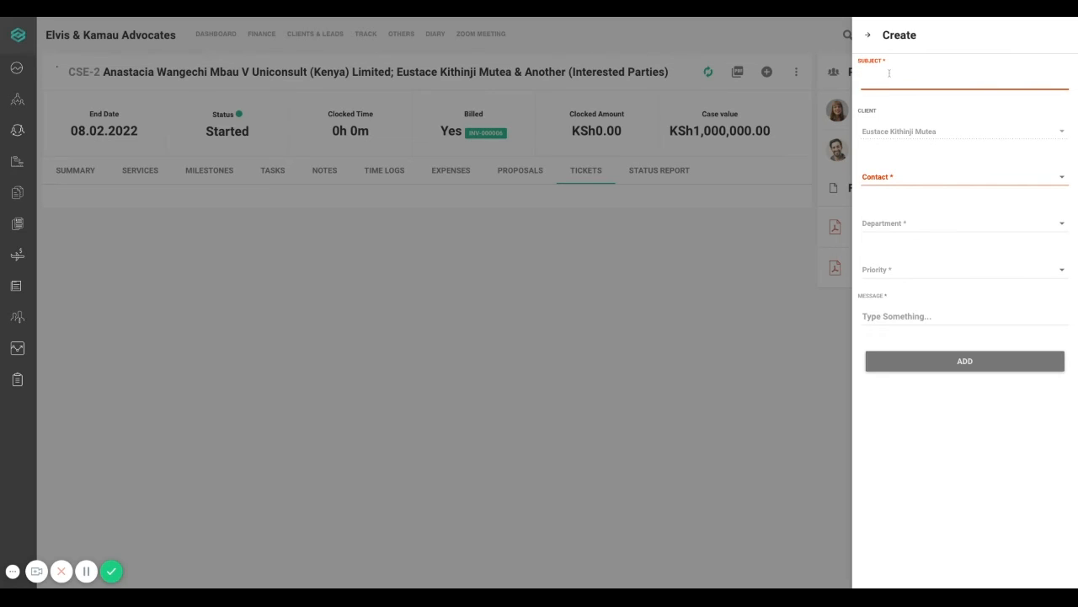
click(934, 44)
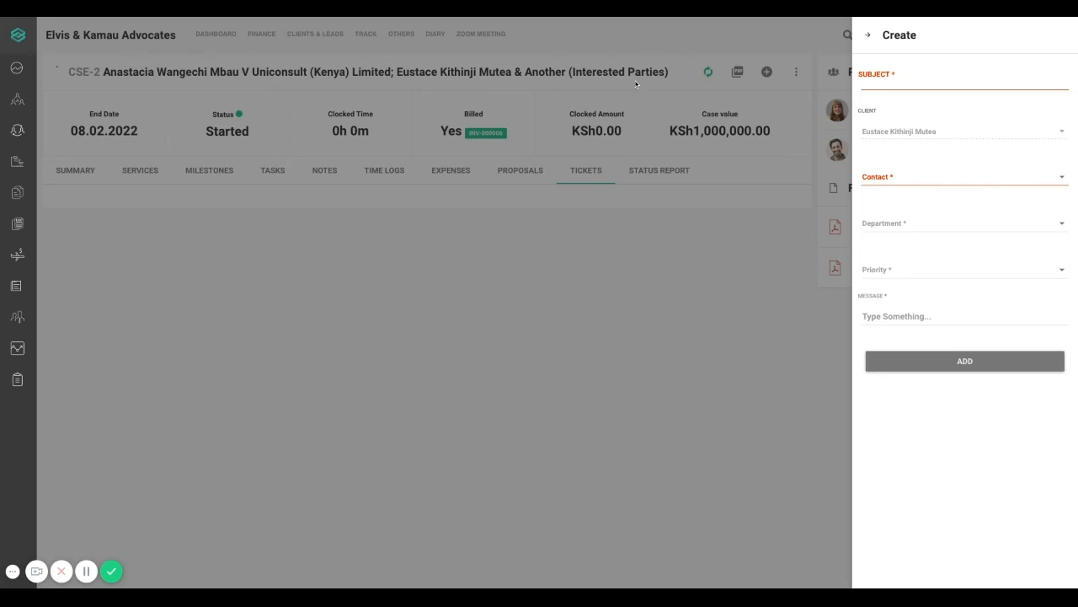
- Enter "help interpet the doc" as the subject of the new ticket
click(931, 75)
text(n)
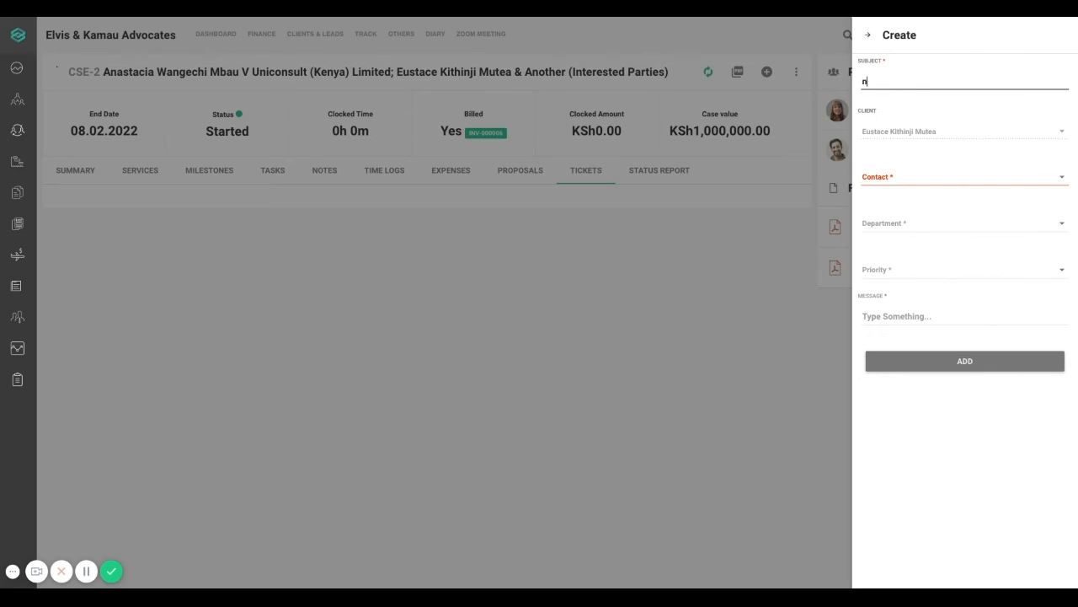
key(BackSpace)
text(re)
key(BackSpace)
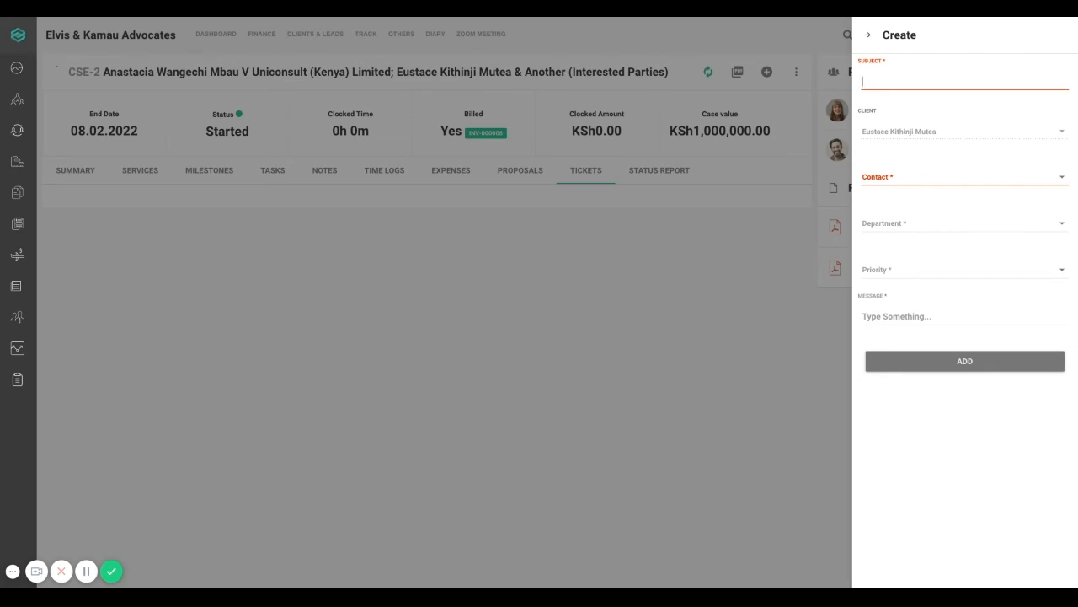
text(help)
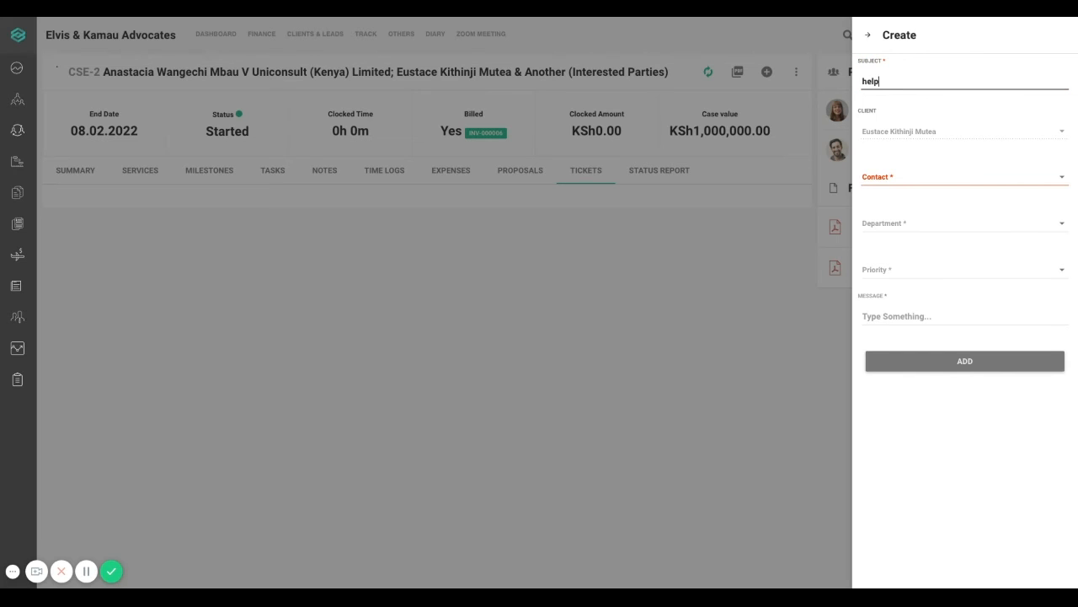
text( interpet the doc)
double_click(930, 136)
click(930, 136)
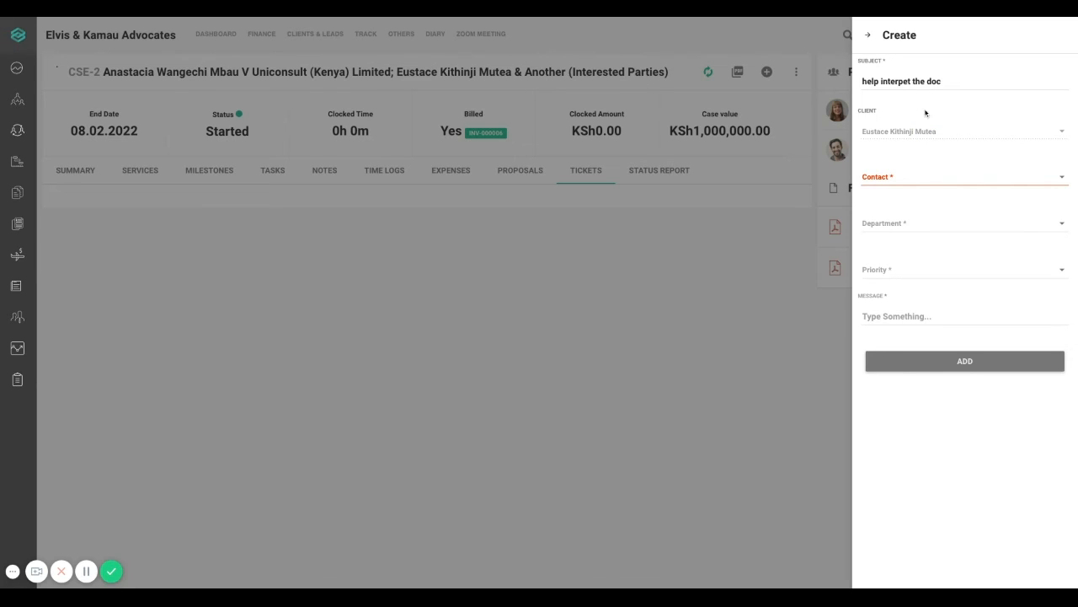
- Choose the client's own contact for the ticket, with Legal Department as the department and HIGH priority
click(930, 177)
click(930, 178)
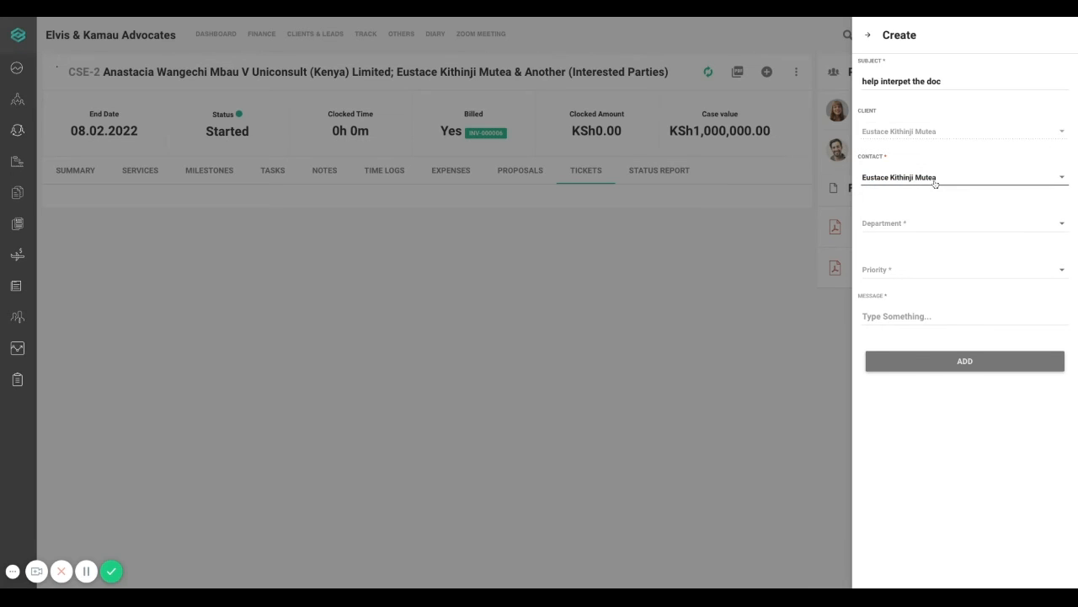
click(956, 227)
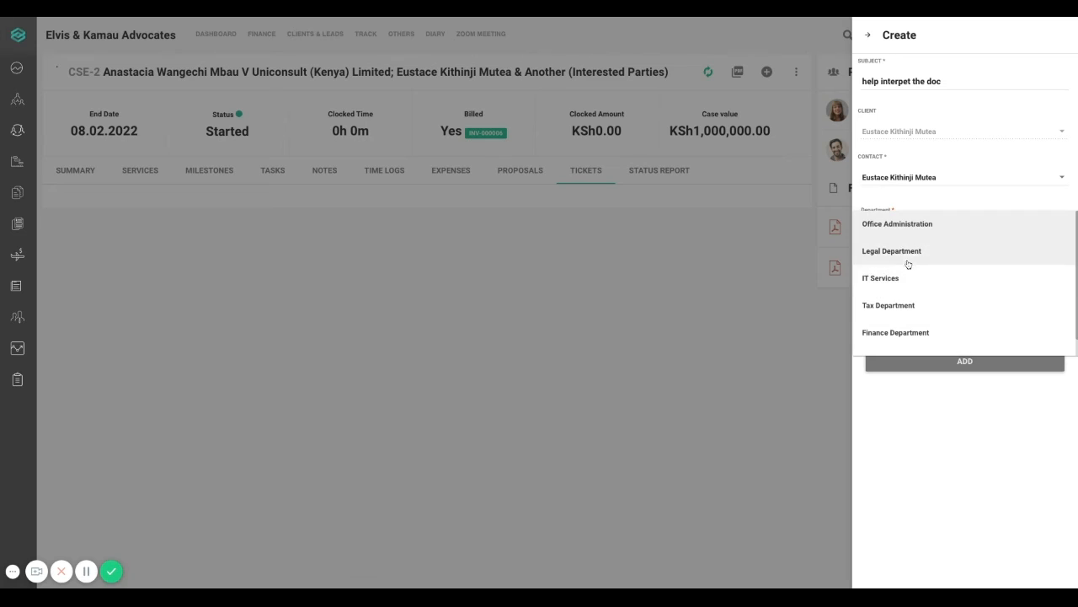
click(908, 252)
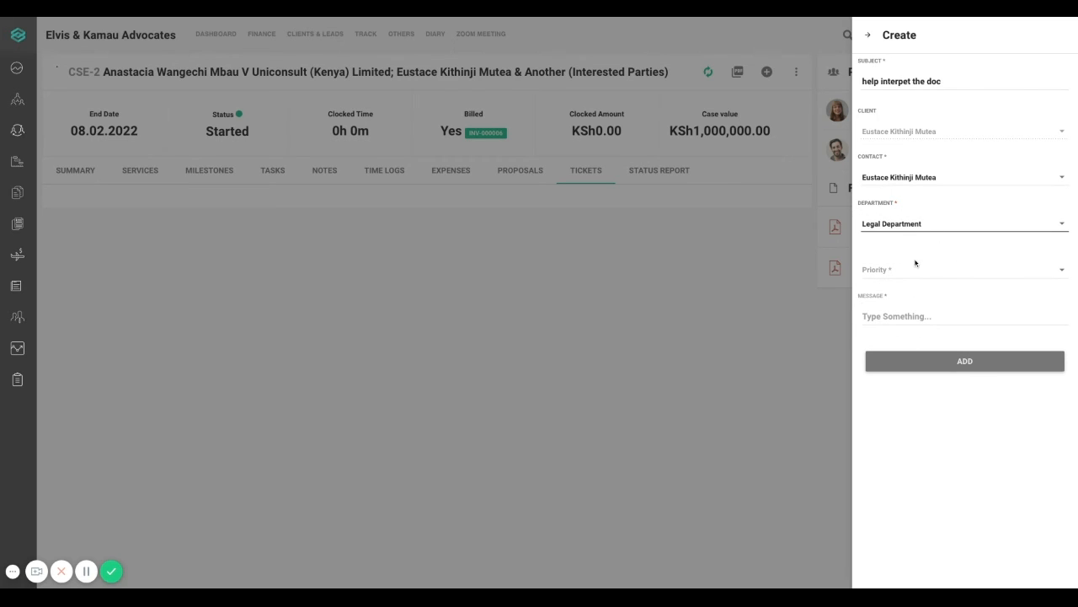
click(916, 270)
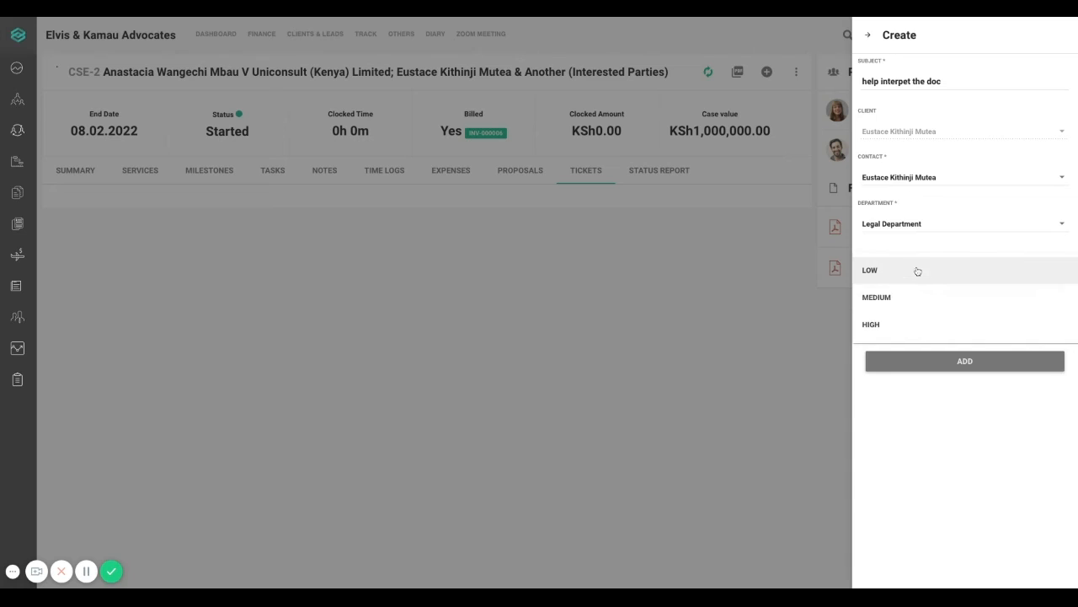
click(919, 324)
- Enter the ticket message "HELP ME UNDERSTAND THIS DOCUMENT" and add the ticket to the case
click(949, 319)
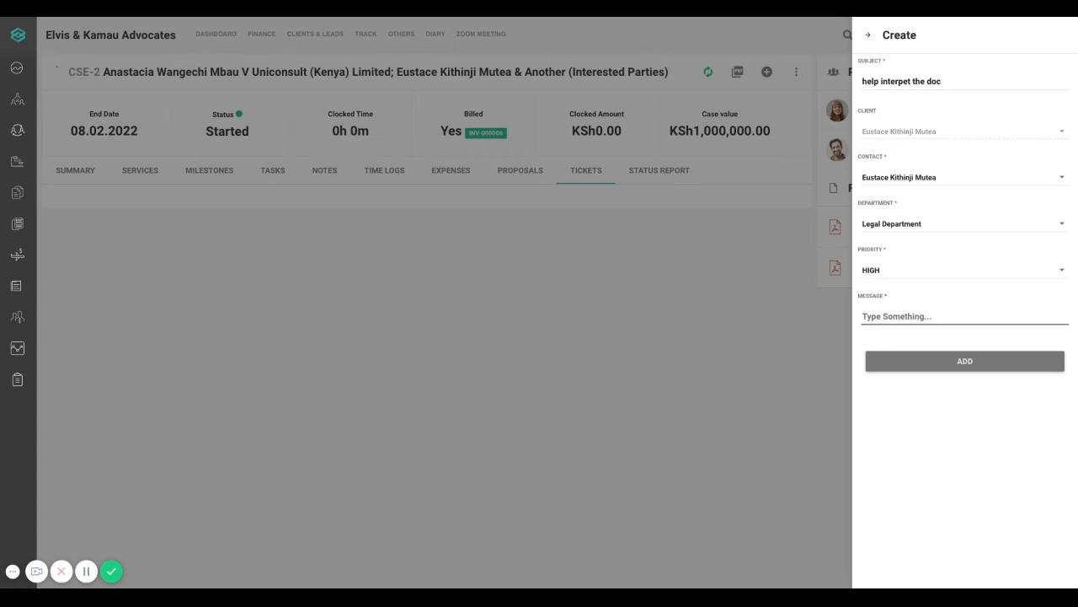
text(HELP ME UNDERSTAND T)
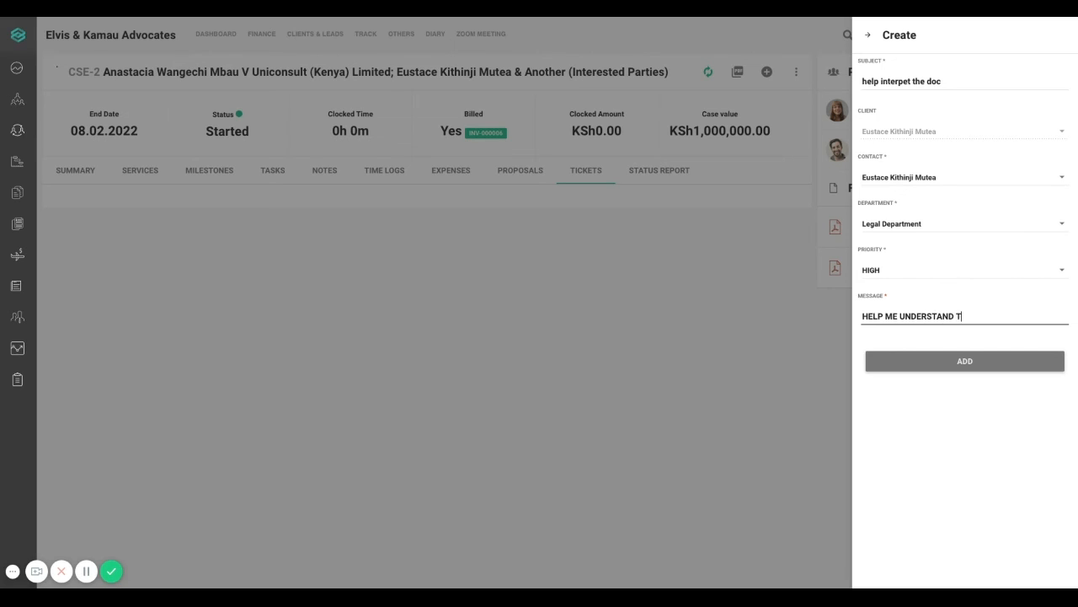
text(HIS DOCUMENT)
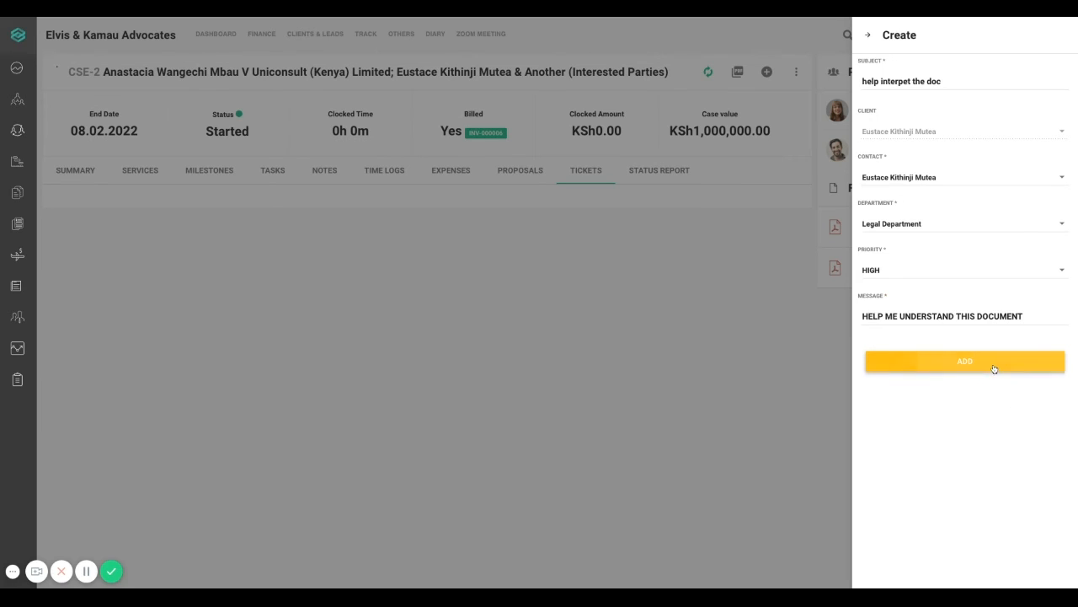
click(992, 366)
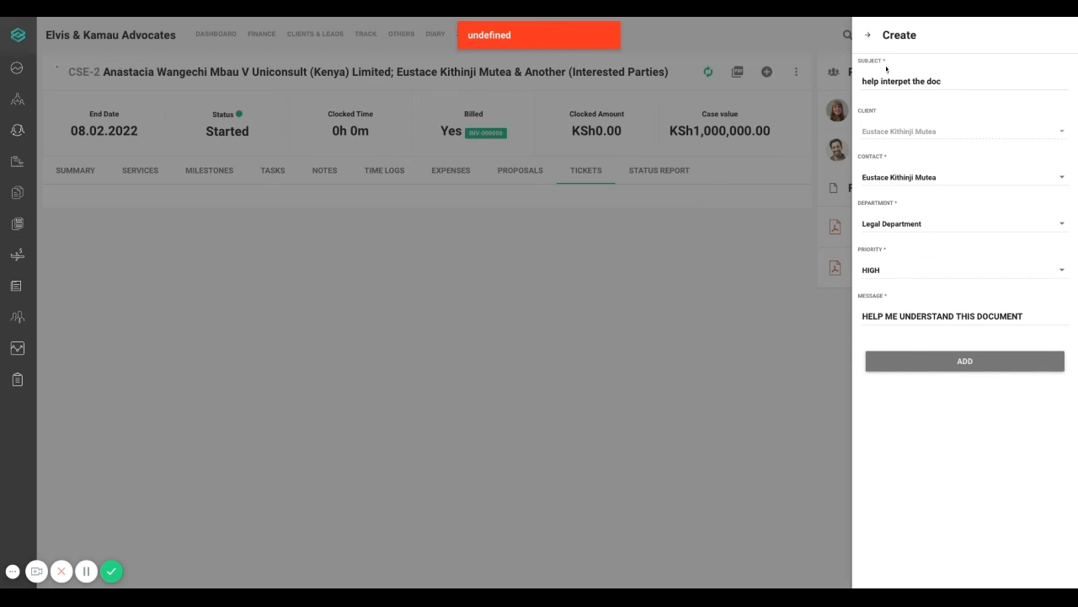
click(907, 361)
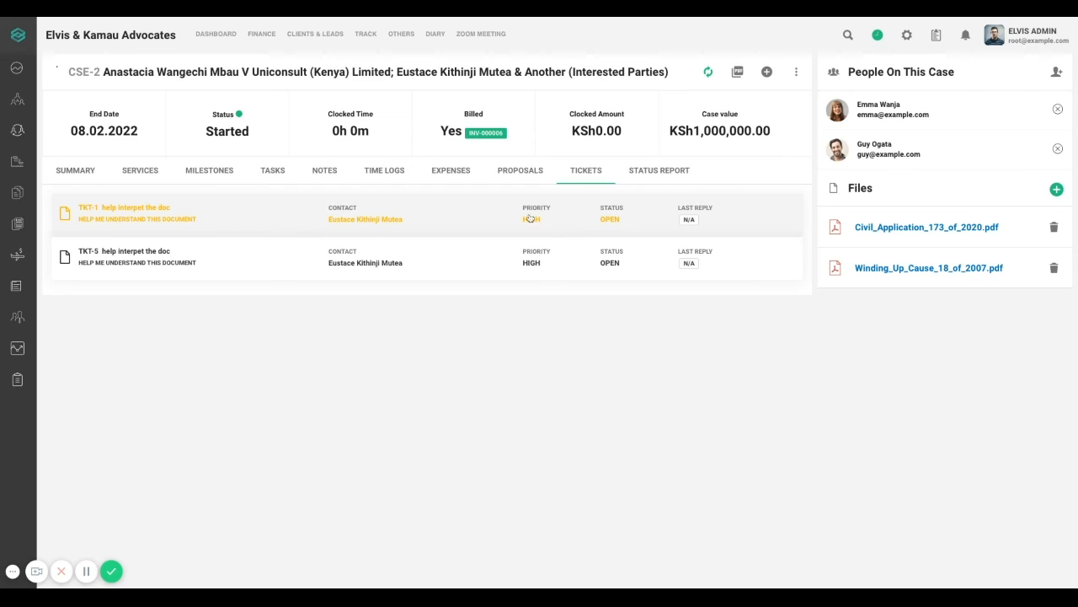
- Examine the case's status report, reading its dated activity entries from newest to oldest
click(659, 170)
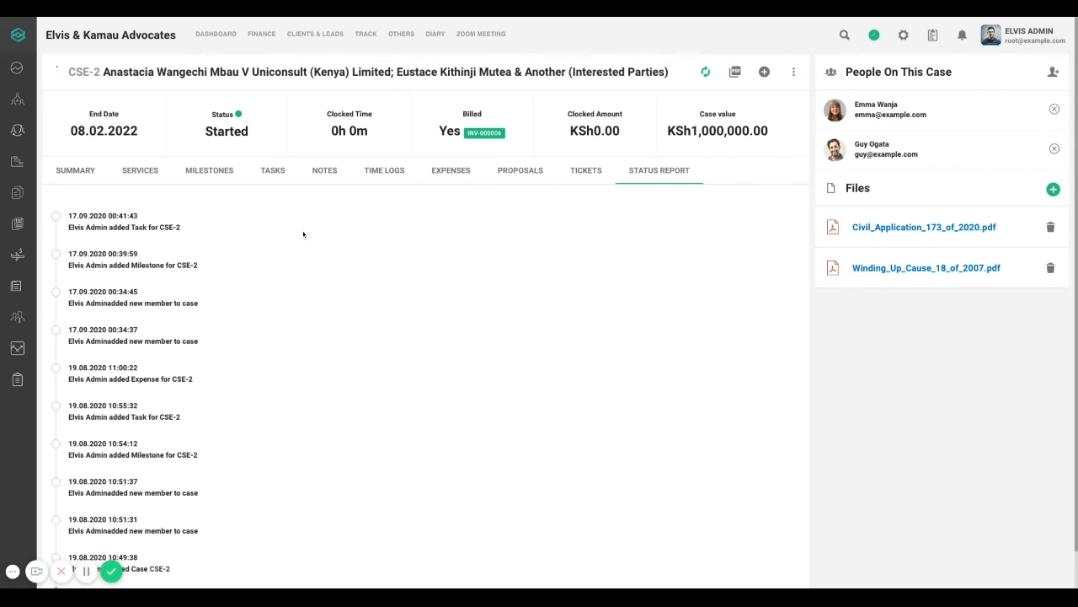
scroll(304, 235, down, 1)
scroll(296, 236, up, 1)
scroll(280, 370, down, 1)
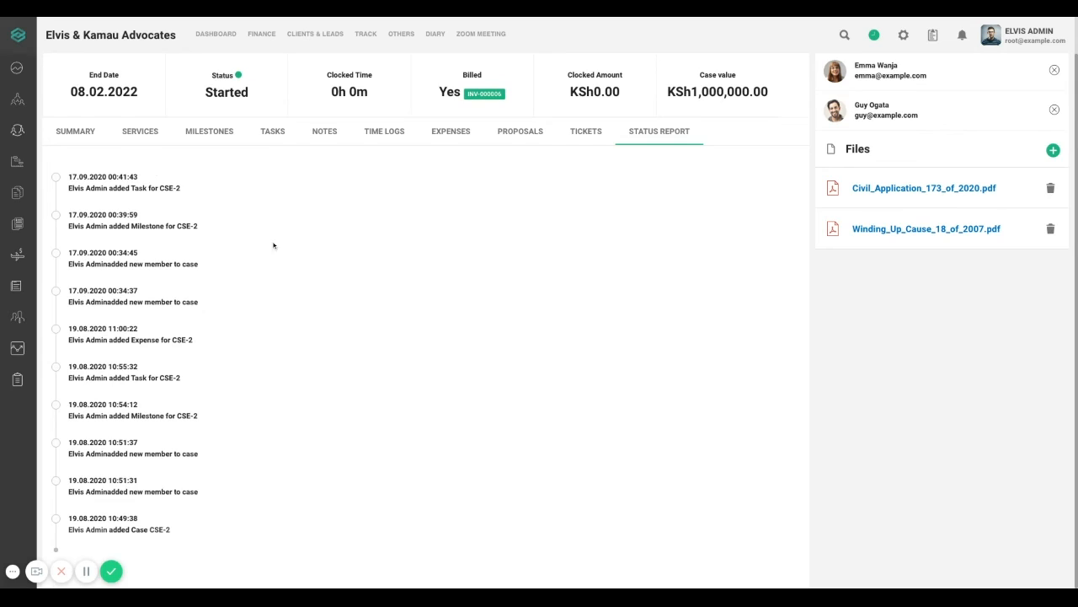
scroll(278, 239, up, 1)
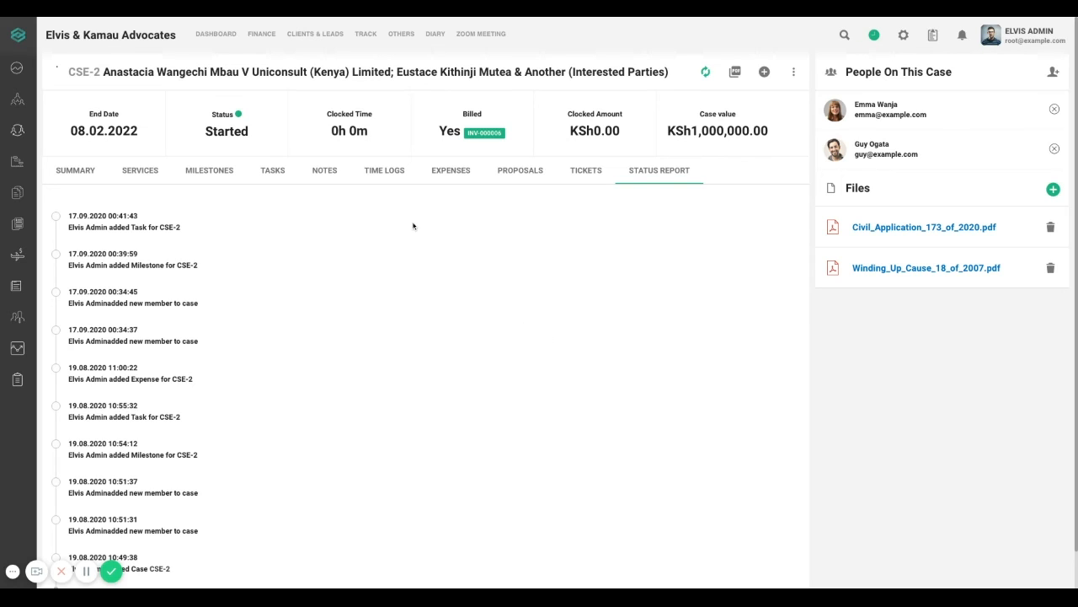
scroll(159, 232, down, 1)
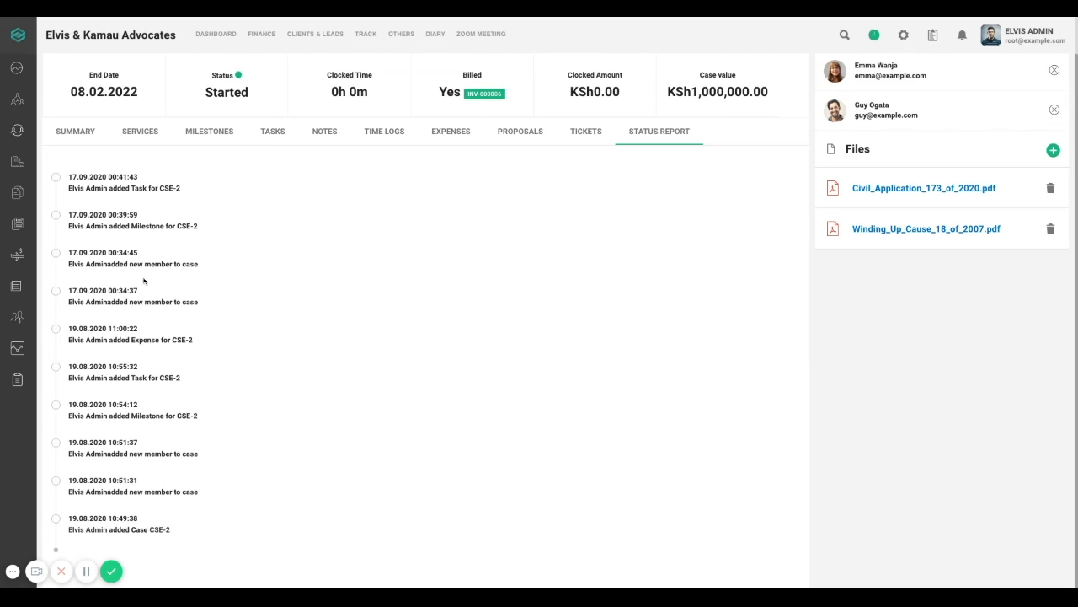
scroll(145, 240, up, 1)
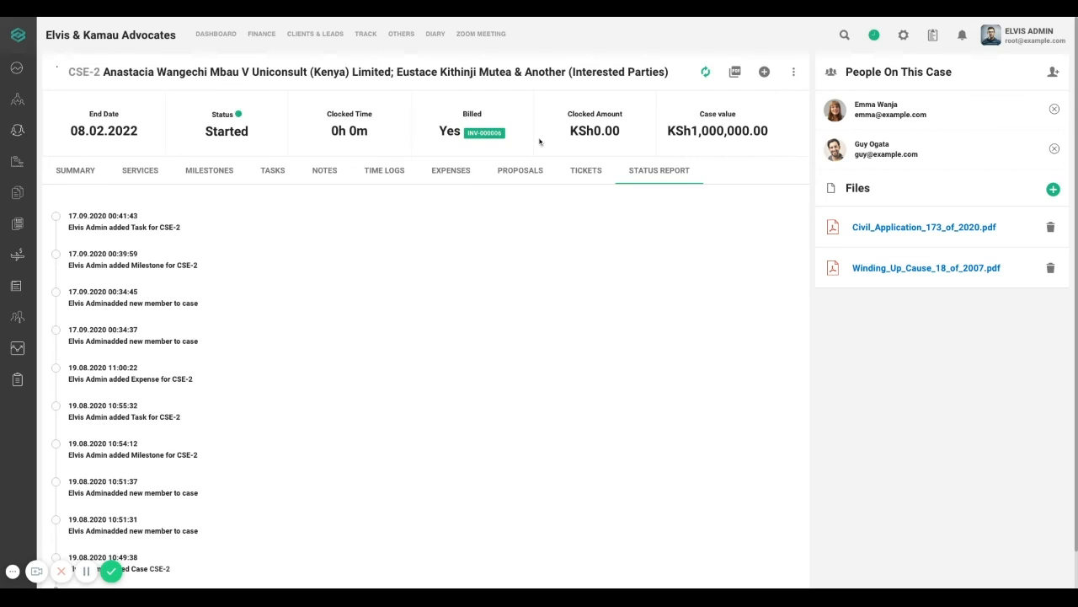
- Convert the case to a case invoice based on its project value
click(704, 74)
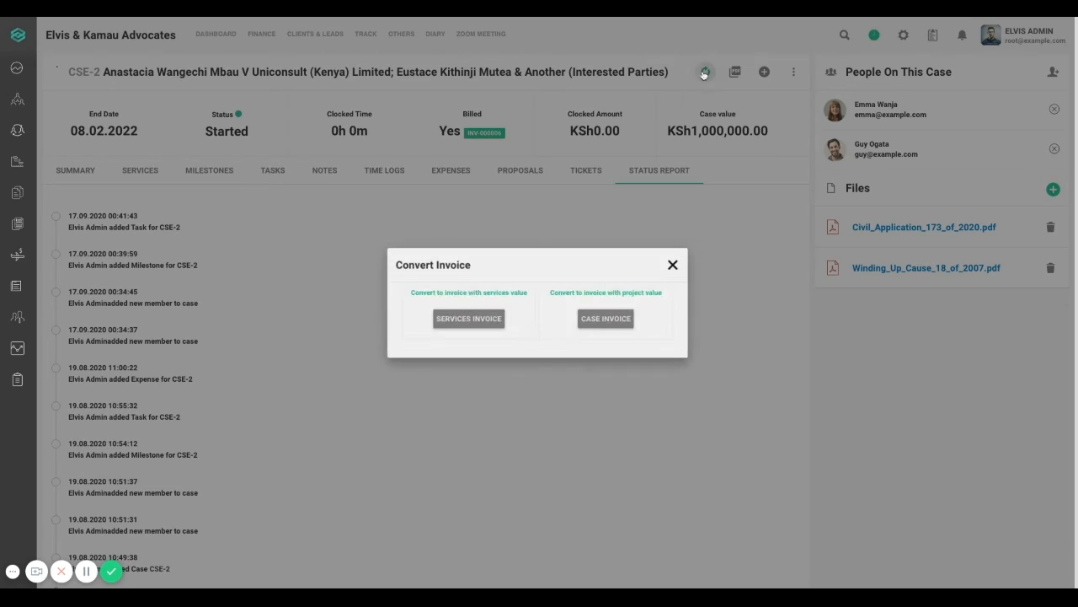
click(617, 321)
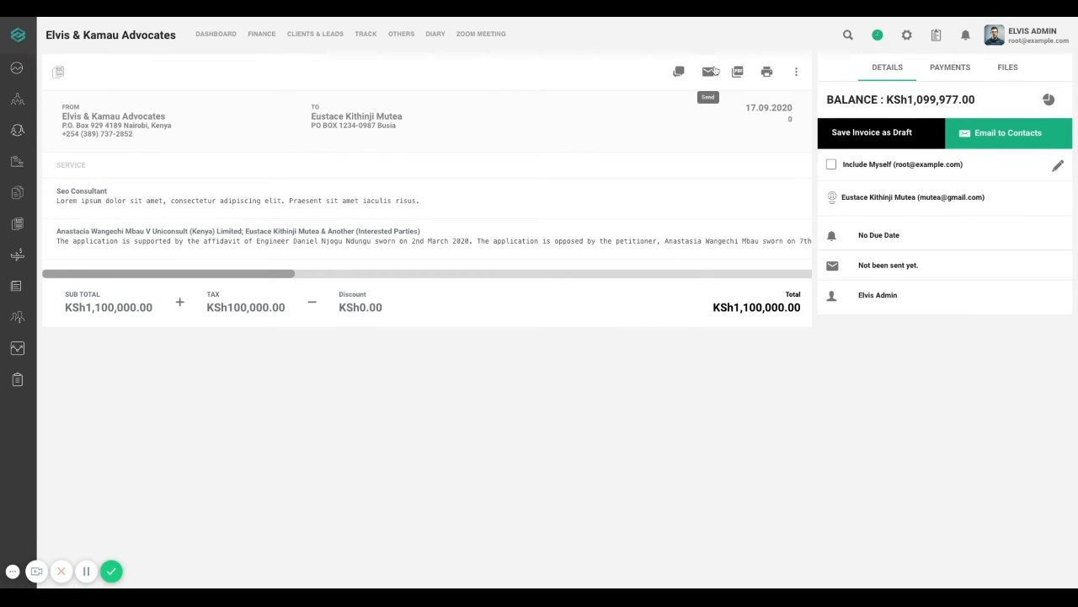
- Look over the new invoice's options for emailing contacts and its further actions, and return to the case
click(1017, 134)
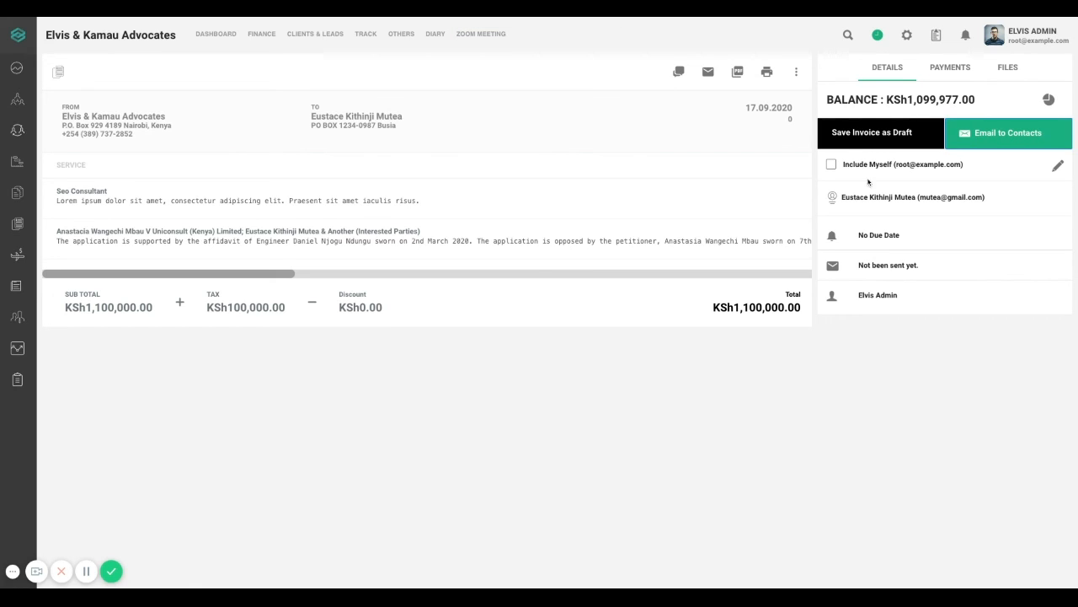
click(795, 74)
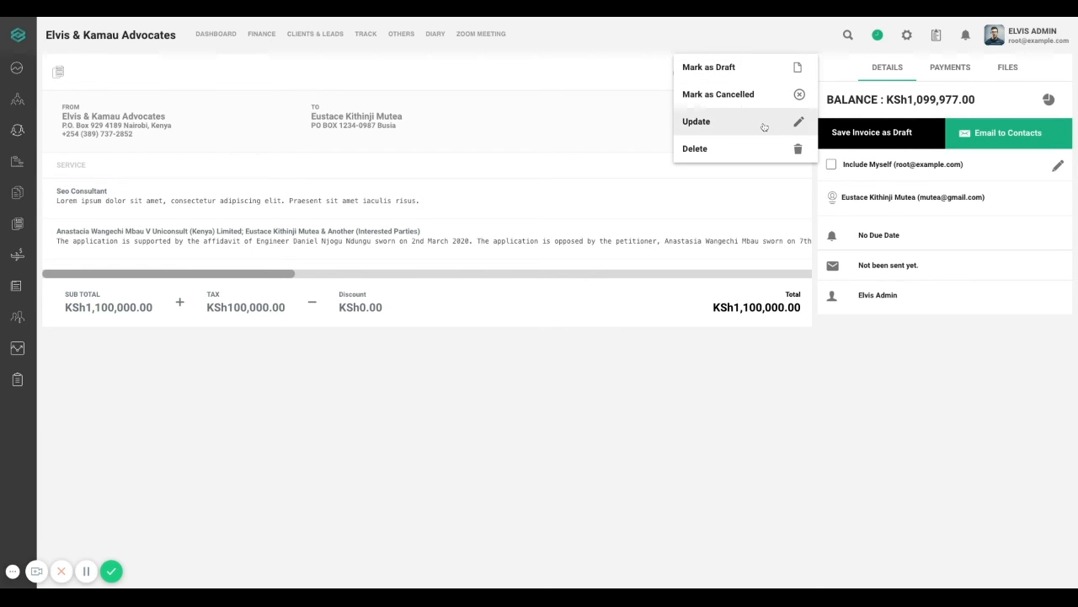
click(384, 90)
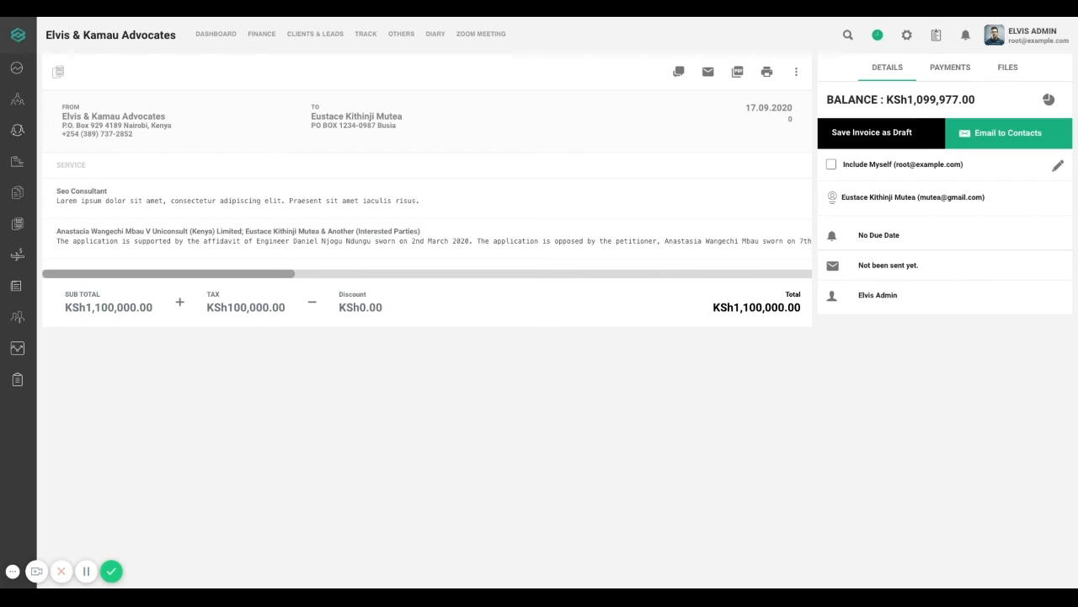
key(alt+Left)
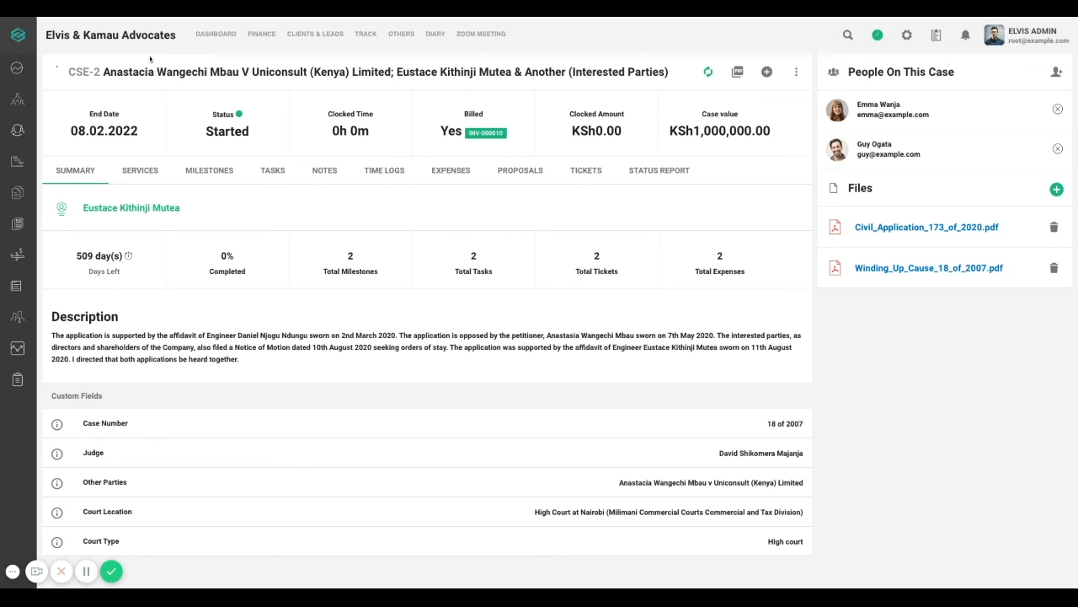
- Search the list of all cases by case name for "ETHIC", and clear the search
mouse_move(33, 111)
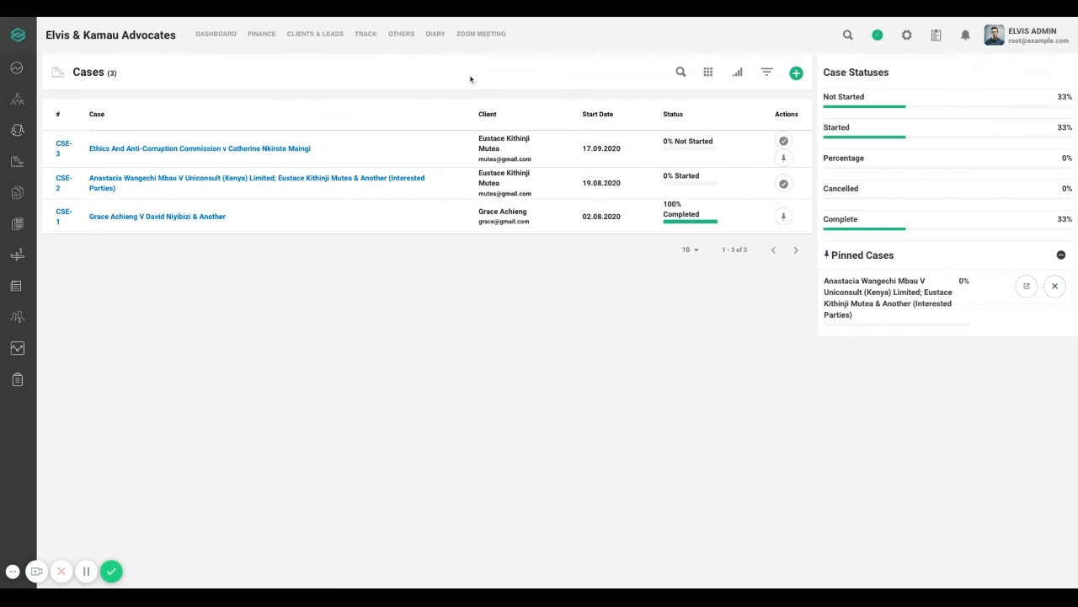
click(681, 74)
text(ETHIC)
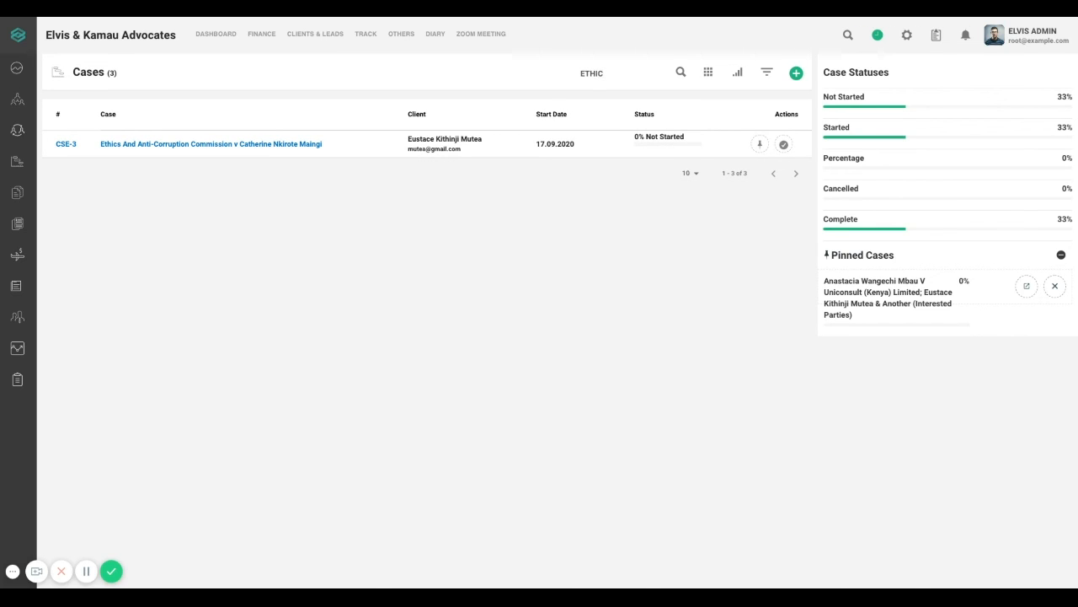
key(BackSpace)
key(BackSpace)
key(BackSpace)
key(BackSpace)
key(BackSpace)
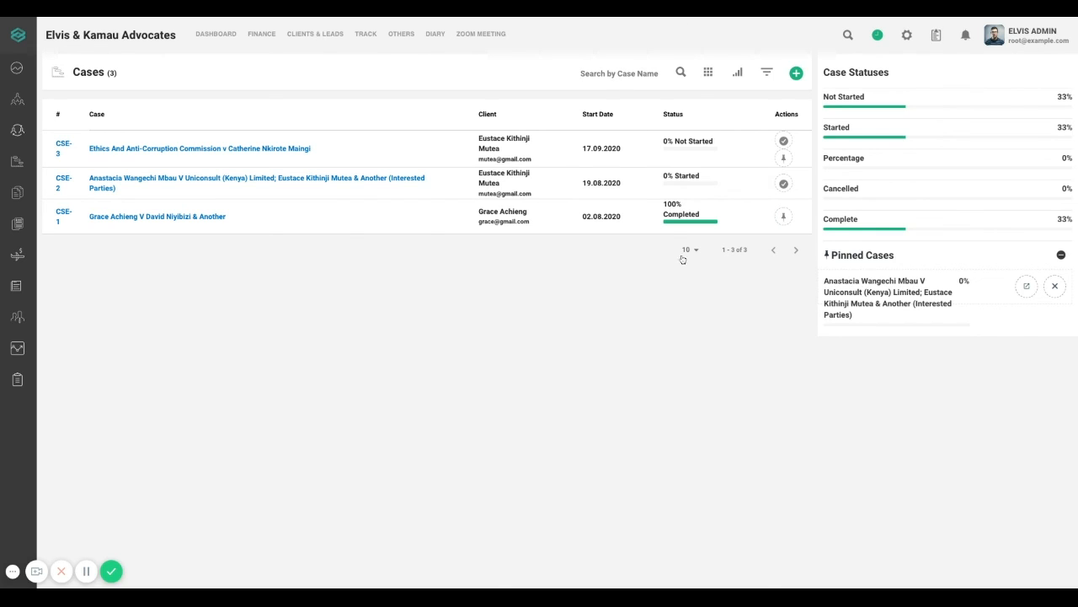
- Search the cases by the first name of the completed case's client, and clear the search
click(619, 72)
text(GRACE)
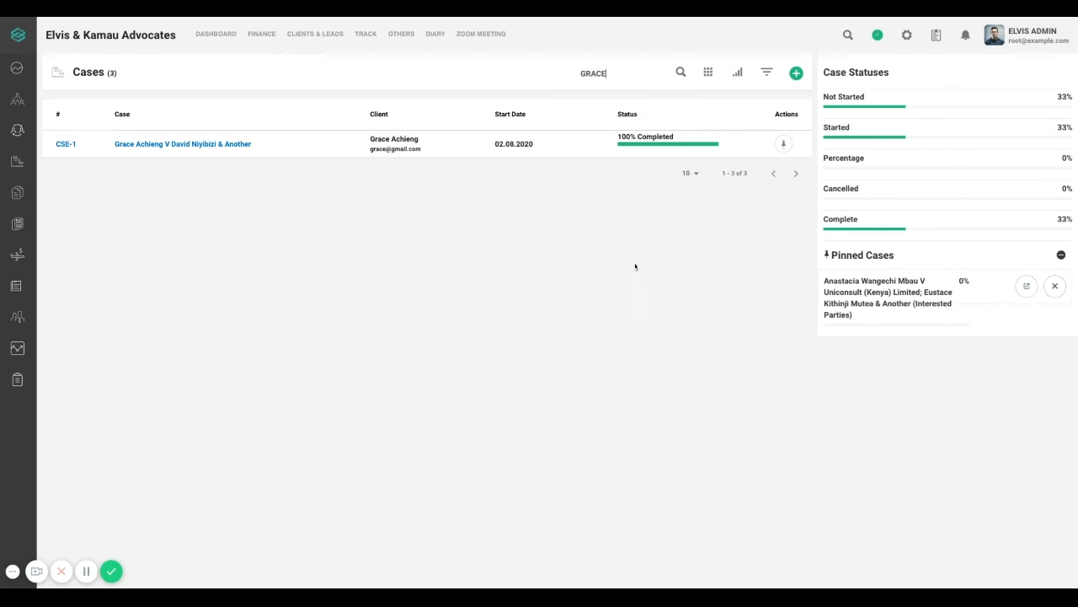
key(BackSpace)
key(BackSpace)
key(BackSpace)
key(BackSpace)
key(BackSpace)
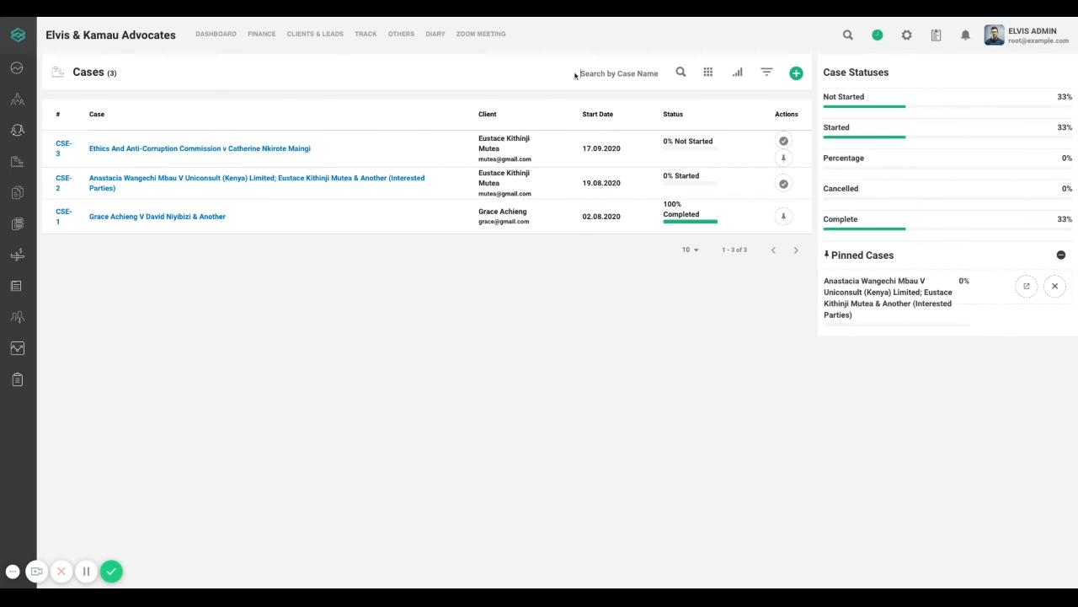
- Show the Members column in the cases list to view the assigned members, and hide it again
click(737, 74)
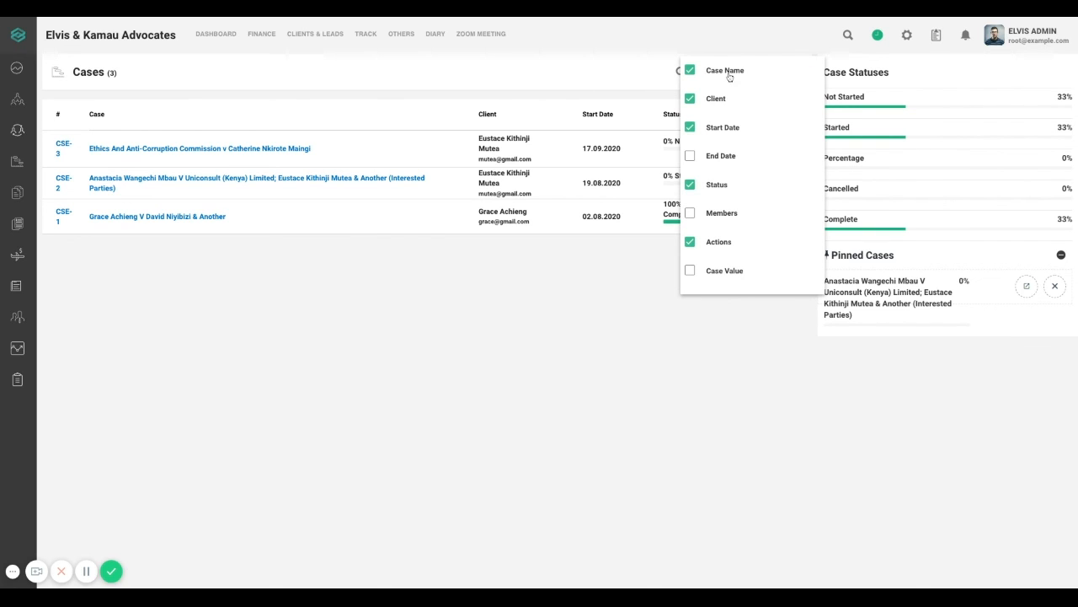
click(717, 216)
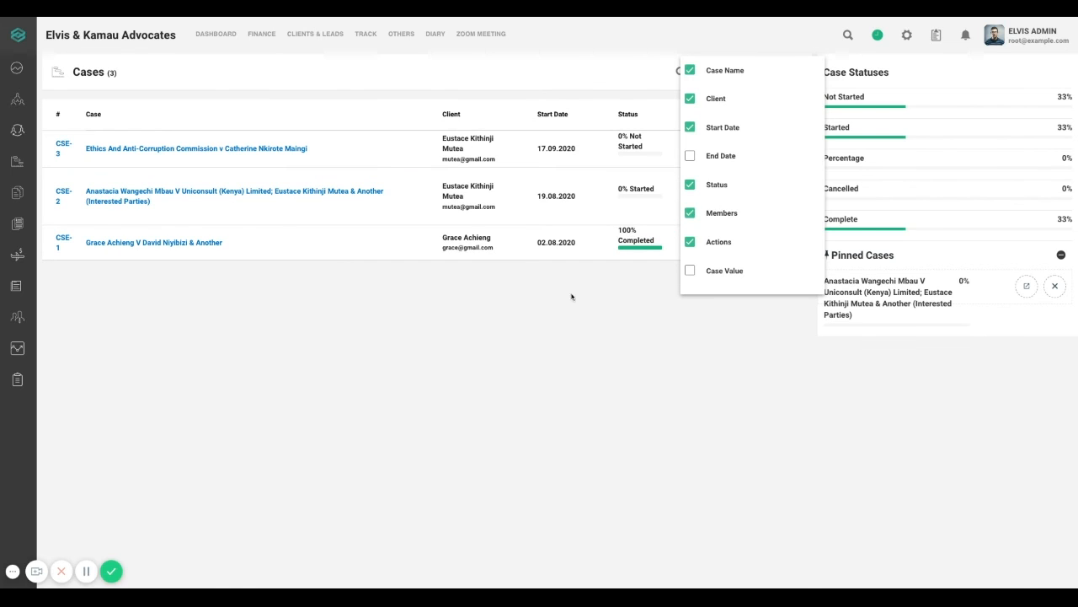
click(590, 313)
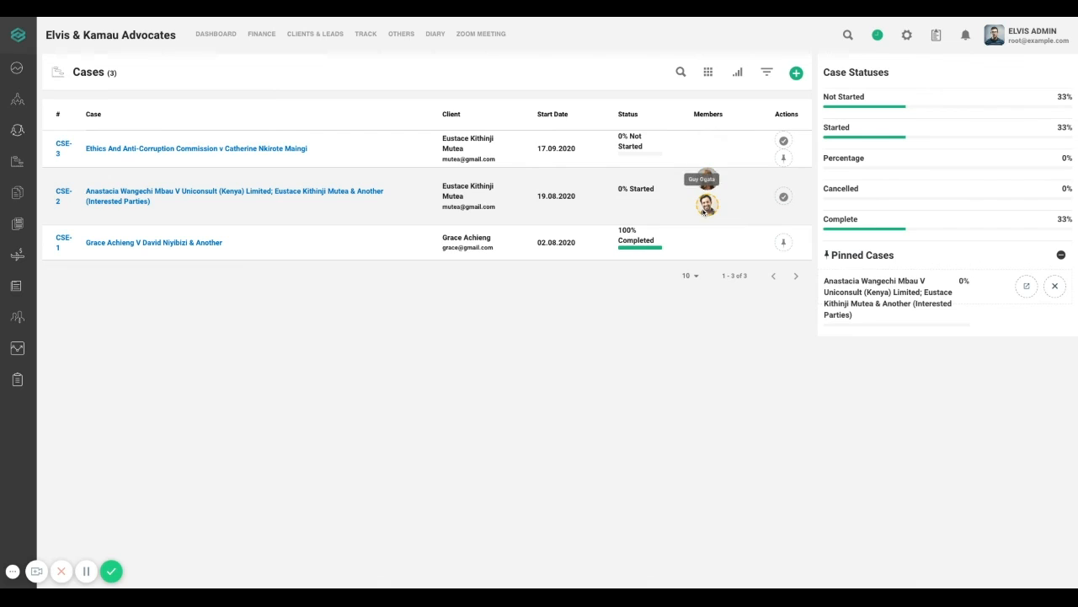
click(738, 74)
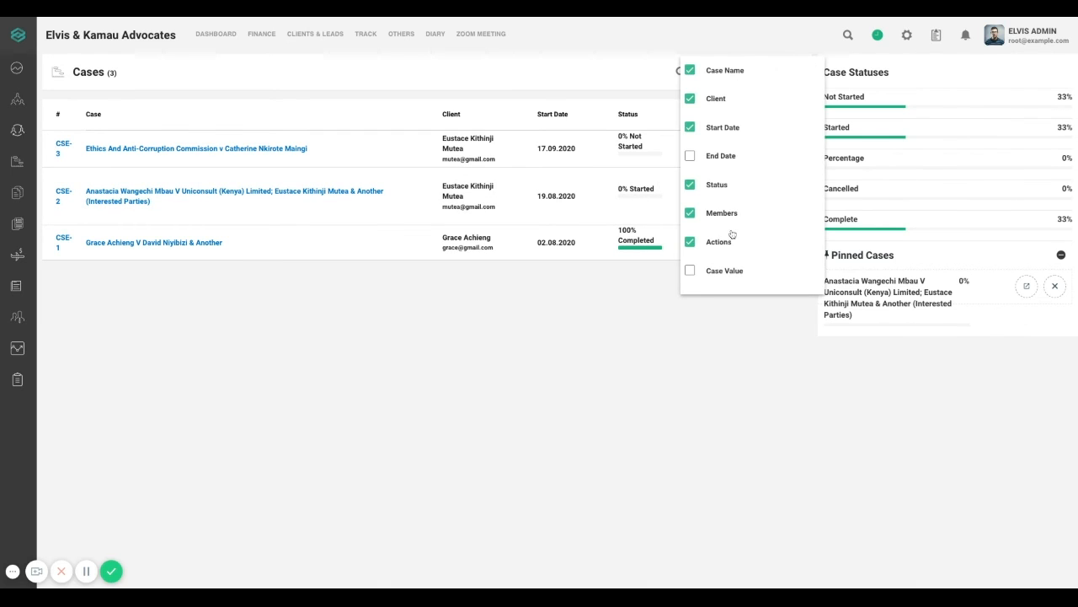
click(723, 216)
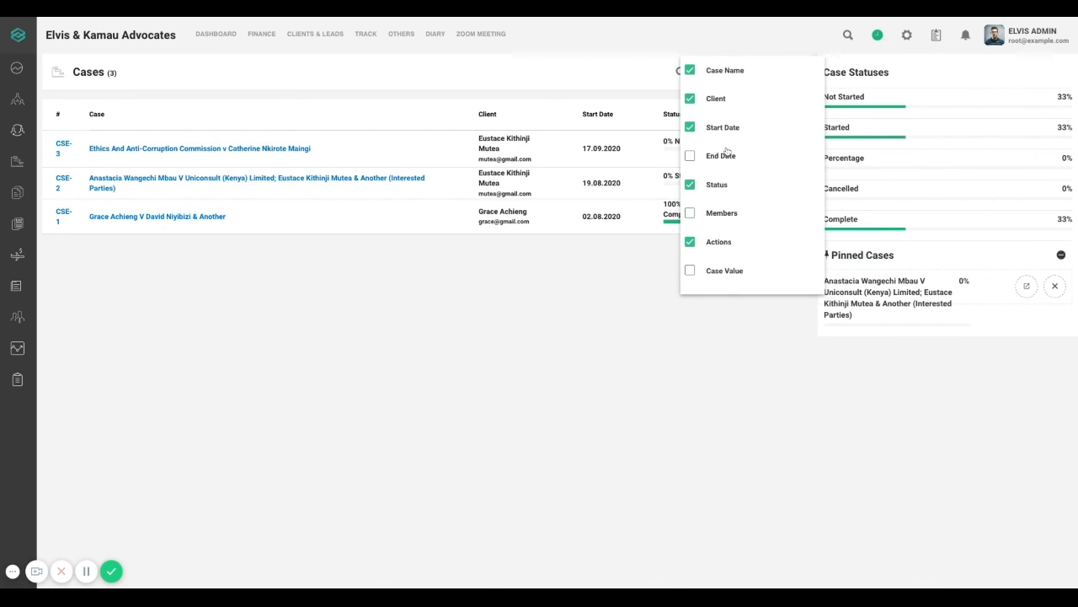
- Show the Case Value column in the cases list, and hide it again
click(724, 274)
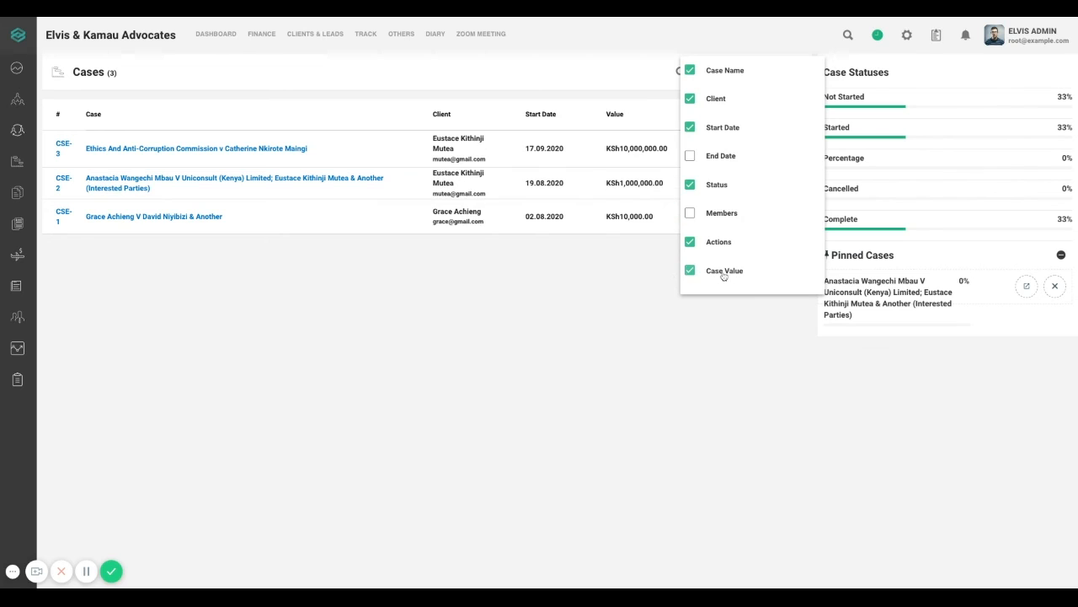
click(585, 268)
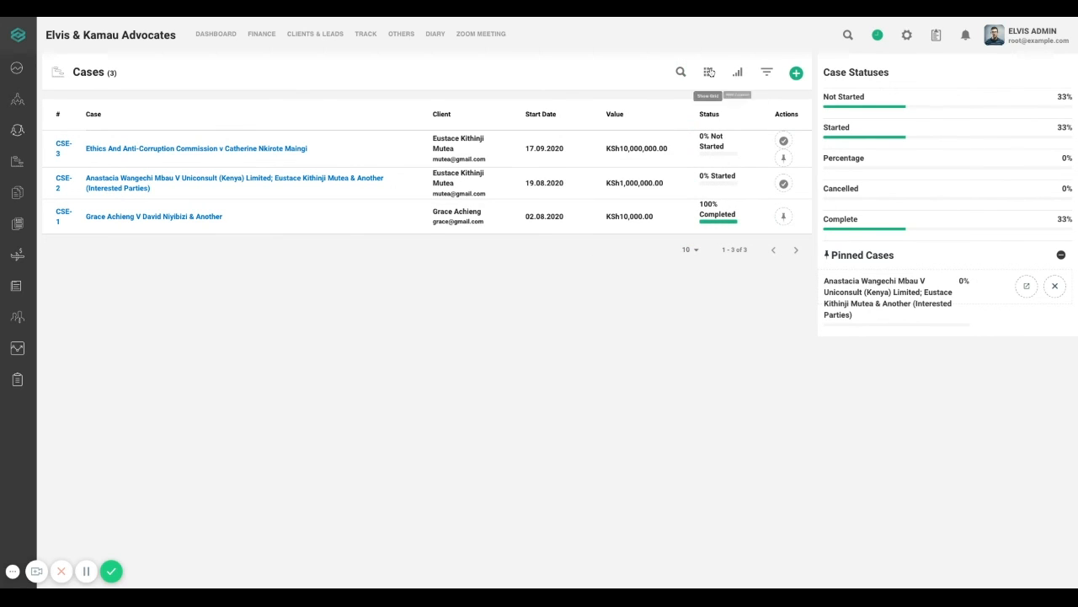
click(737, 75)
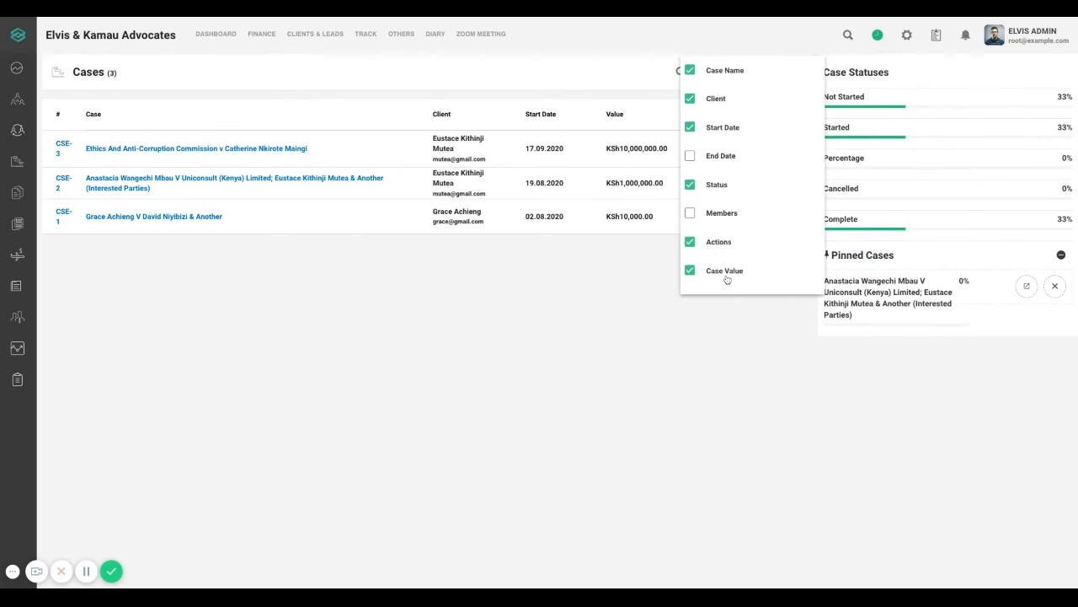
click(726, 278)
click(631, 267)
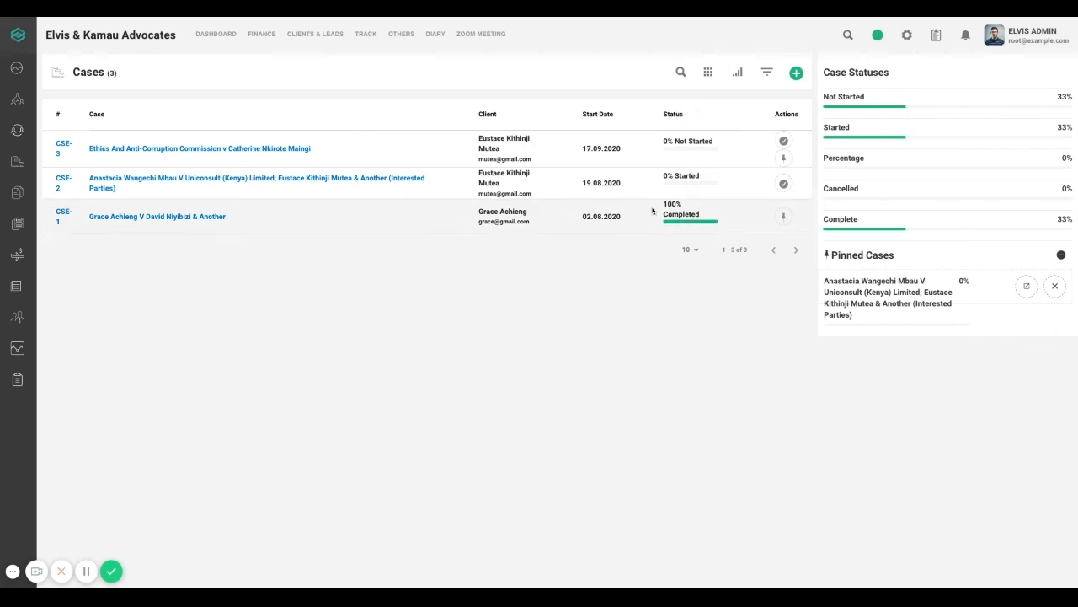
- Filter the cases list by the COMPLETE status
click(766, 73)
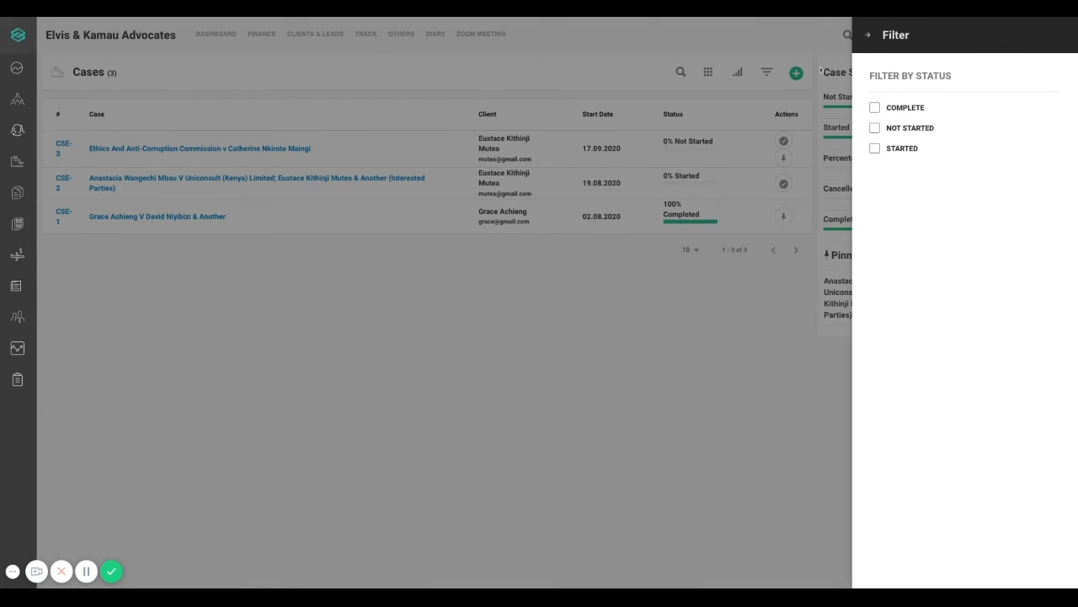
click(904, 109)
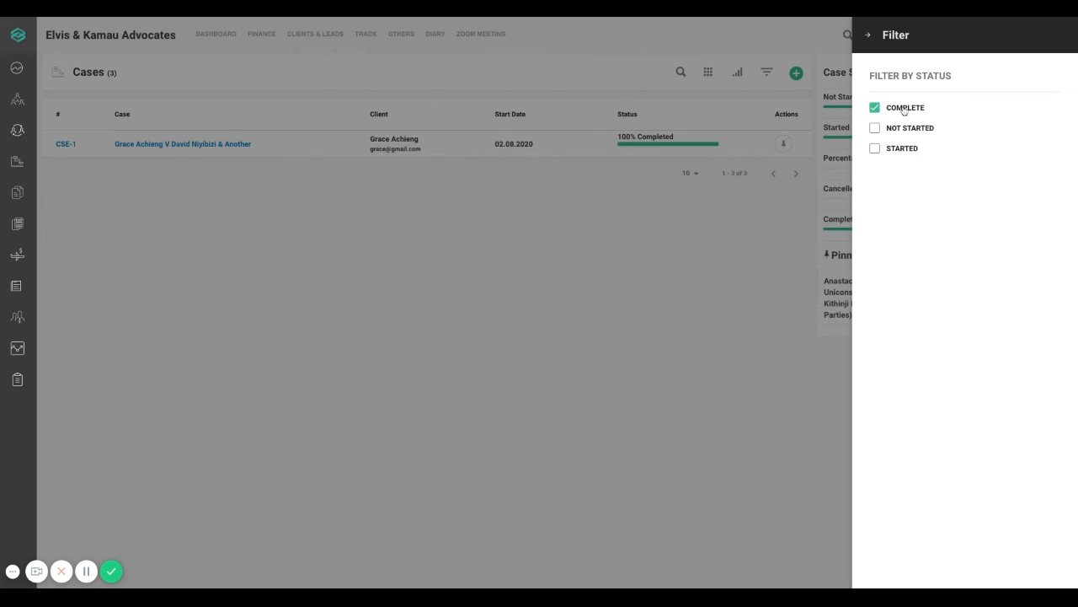
click(904, 110)
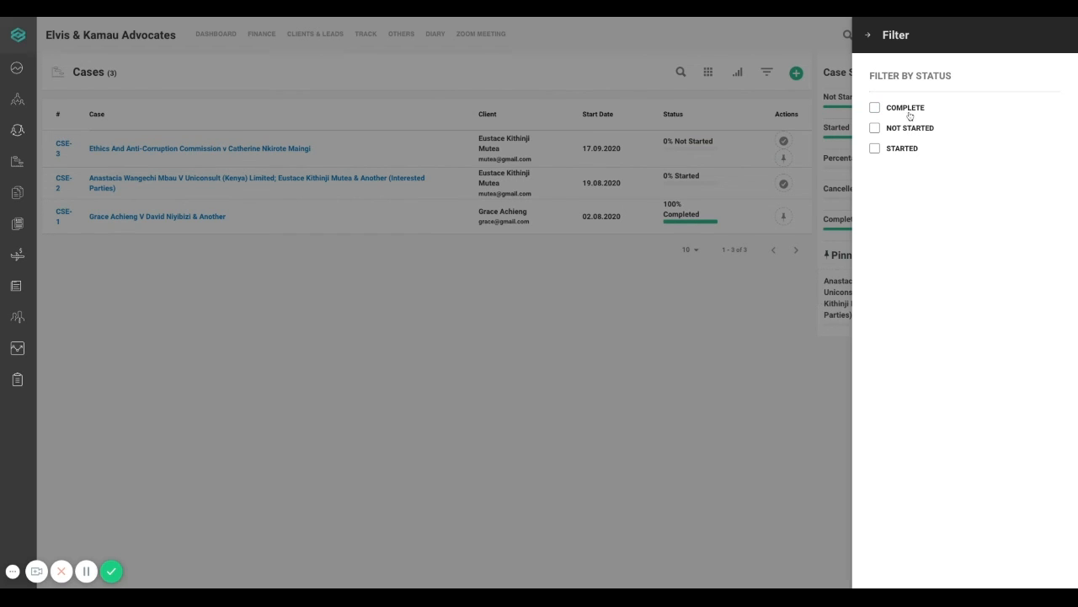
click(909, 116)
click(625, 237)
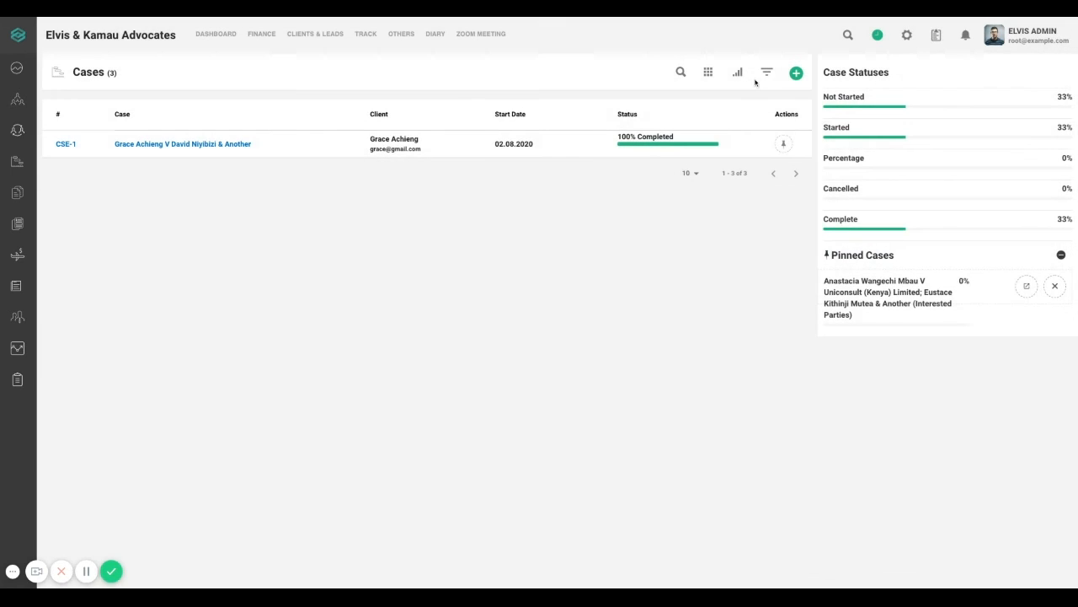
- Try the NOT STARTED status filter and switch the cases list to STARTED cases only
click(765, 76)
click(912, 129)
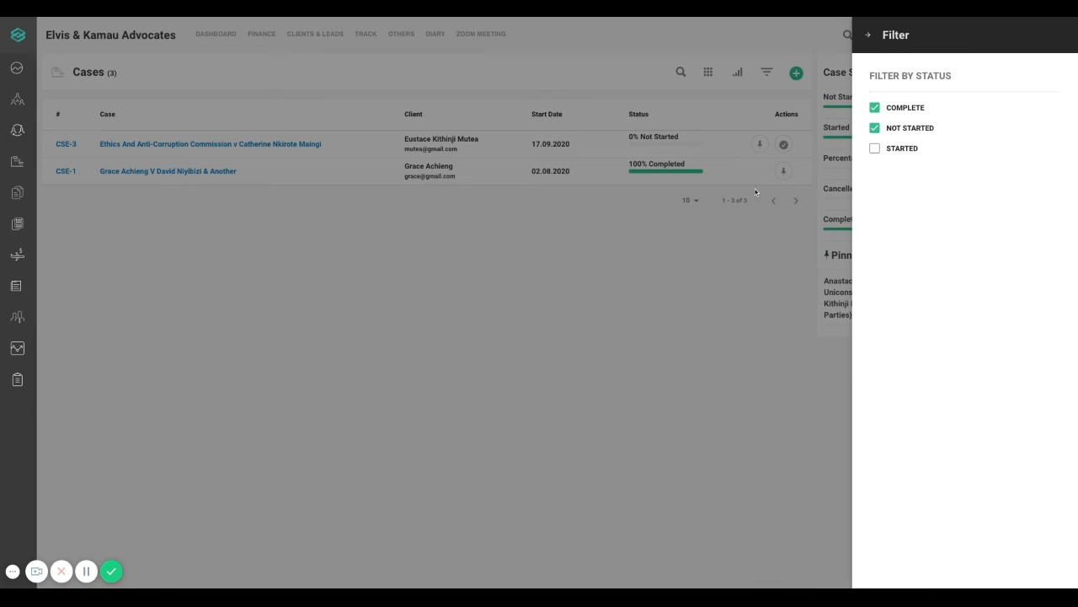
click(915, 110)
click(912, 148)
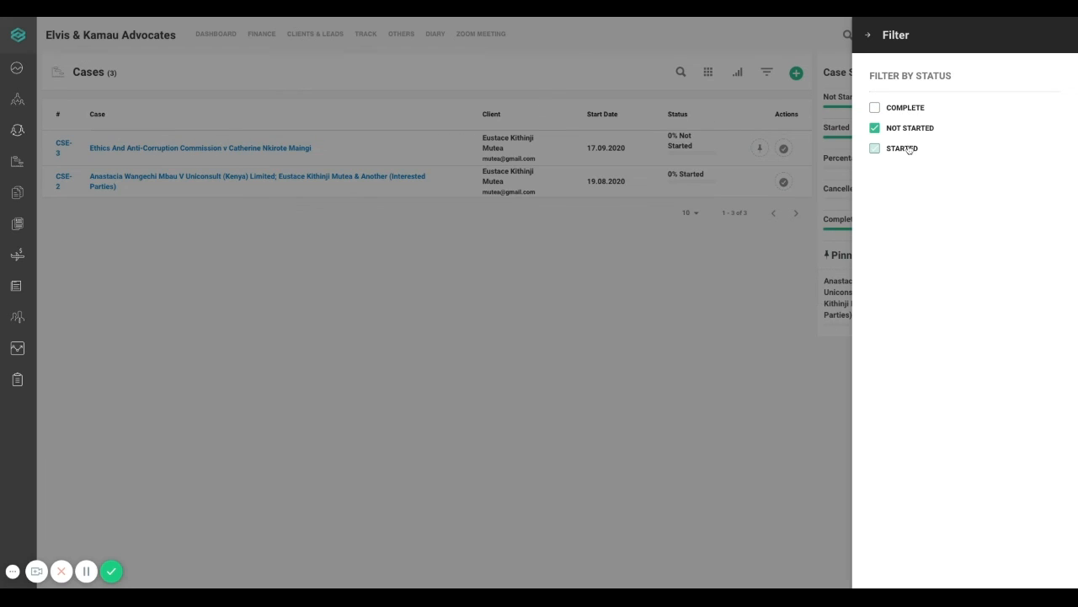
click(912, 135)
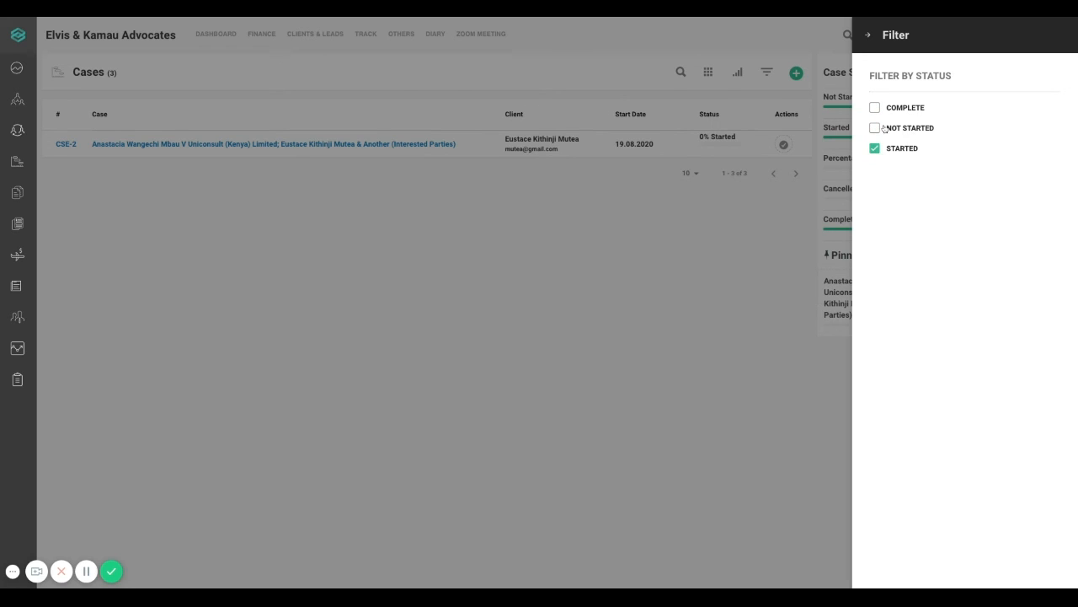
- Add the NOT STARTED status to the filter alongside STARTED, leaving COMPLETE out, and close the filter
click(902, 132)
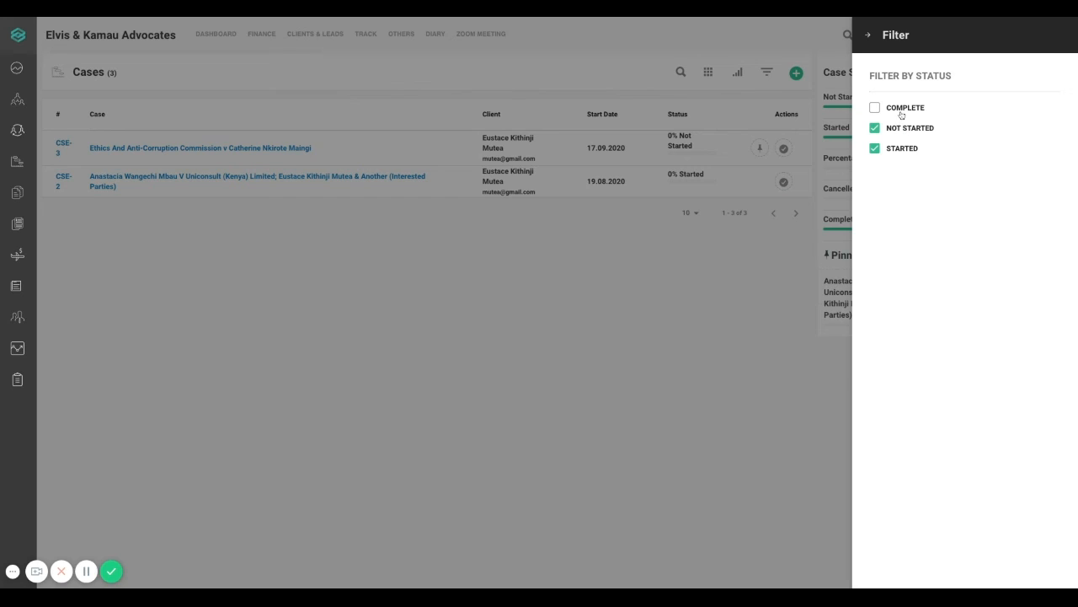
click(902, 108)
click(905, 110)
click(867, 40)
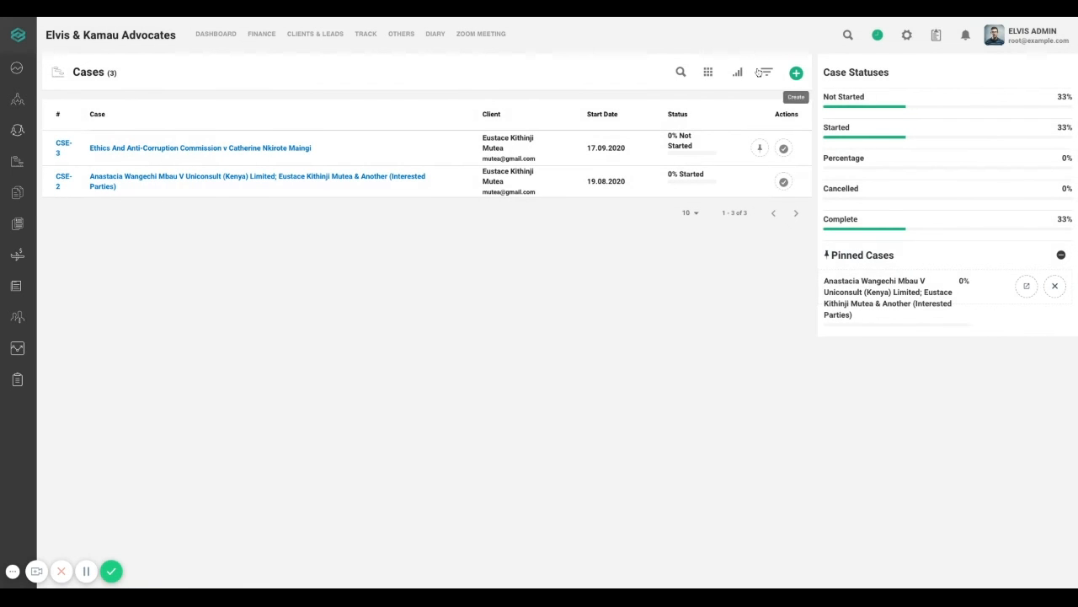
- Clear the status filter to list all cases again
click(766, 72)
click(858, 79)
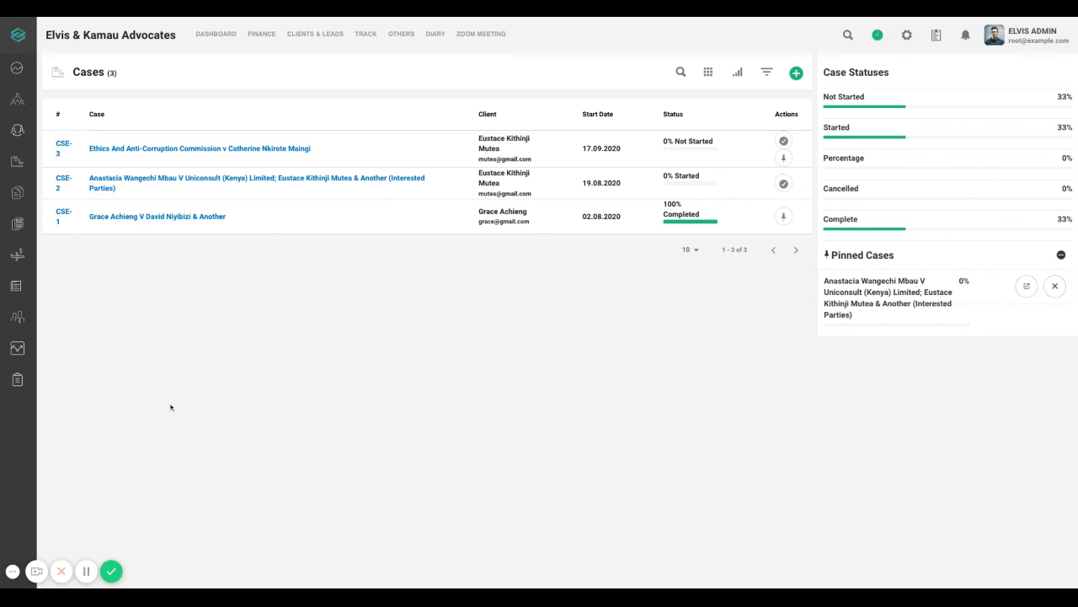
click(84, 576)
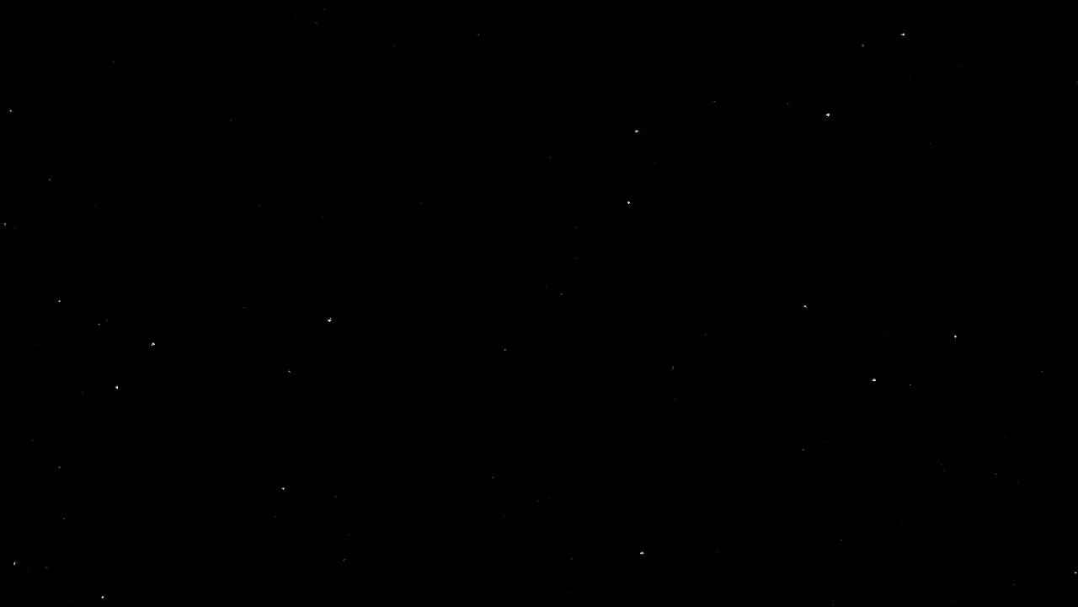